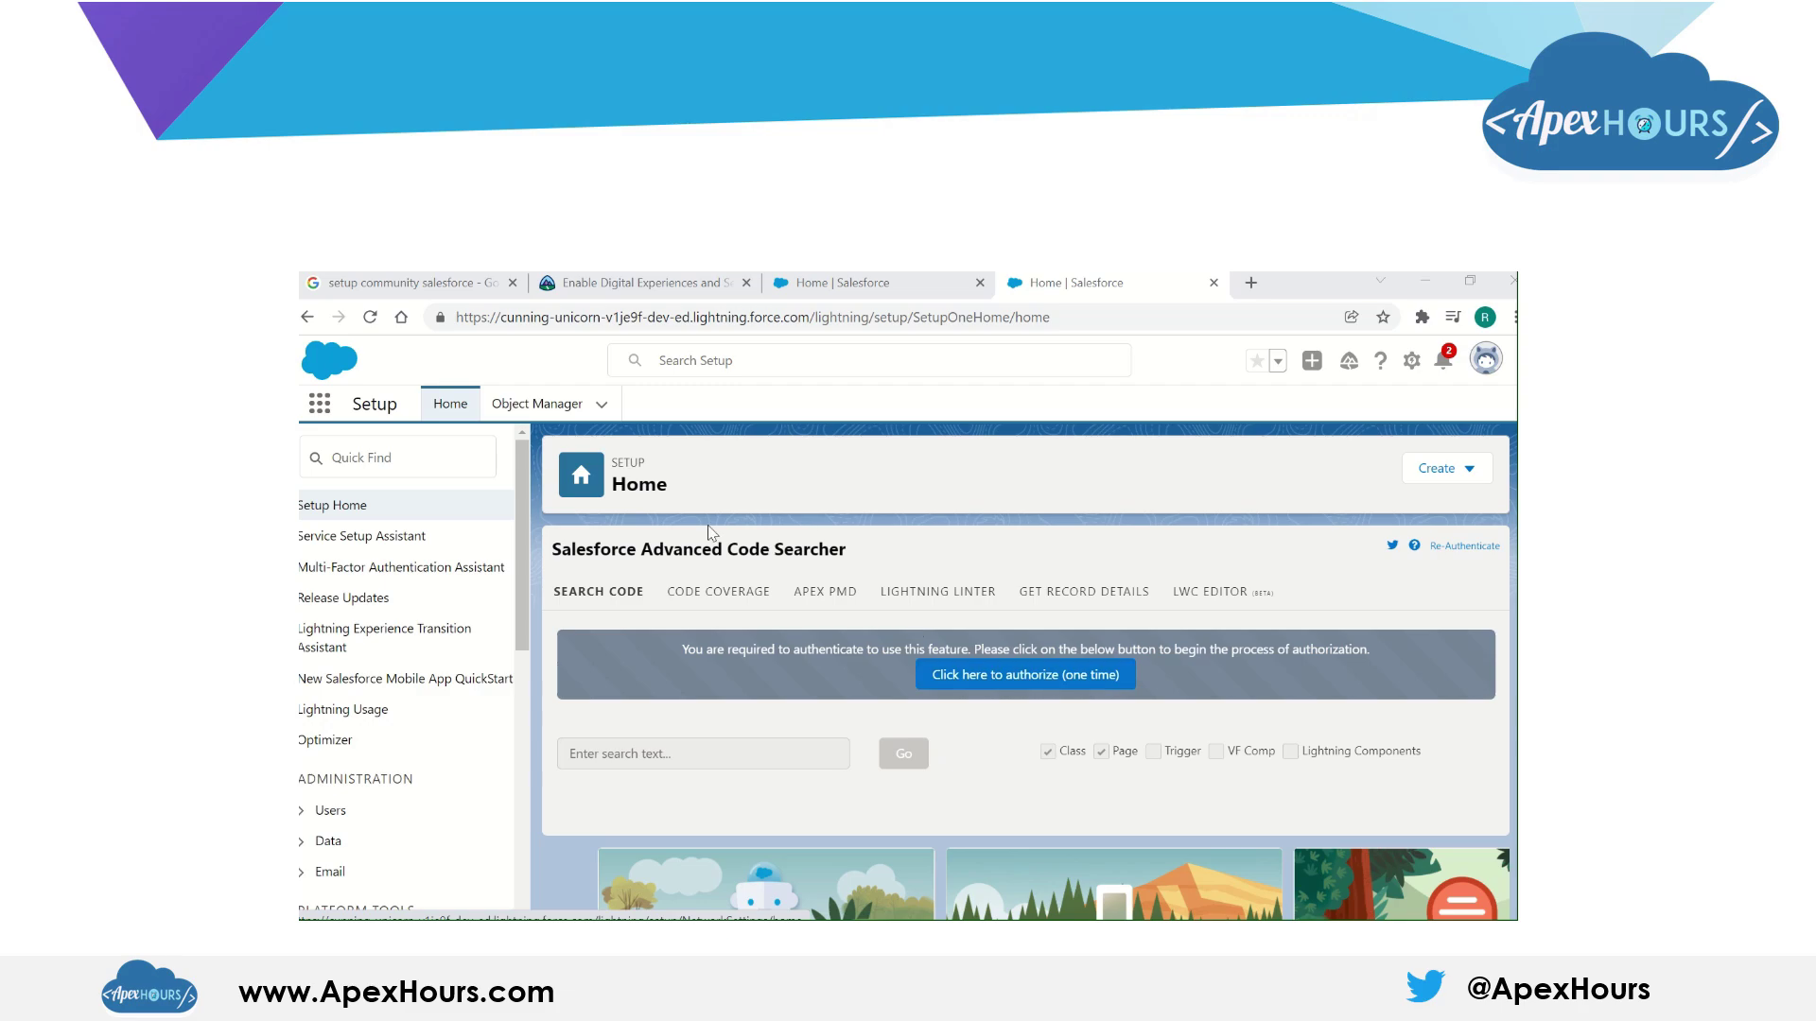
Step: Find the Digital Experiences settings in Setup and check Enable Digital Experiences
{"action": "left_click", "coordinate": [399, 458]}
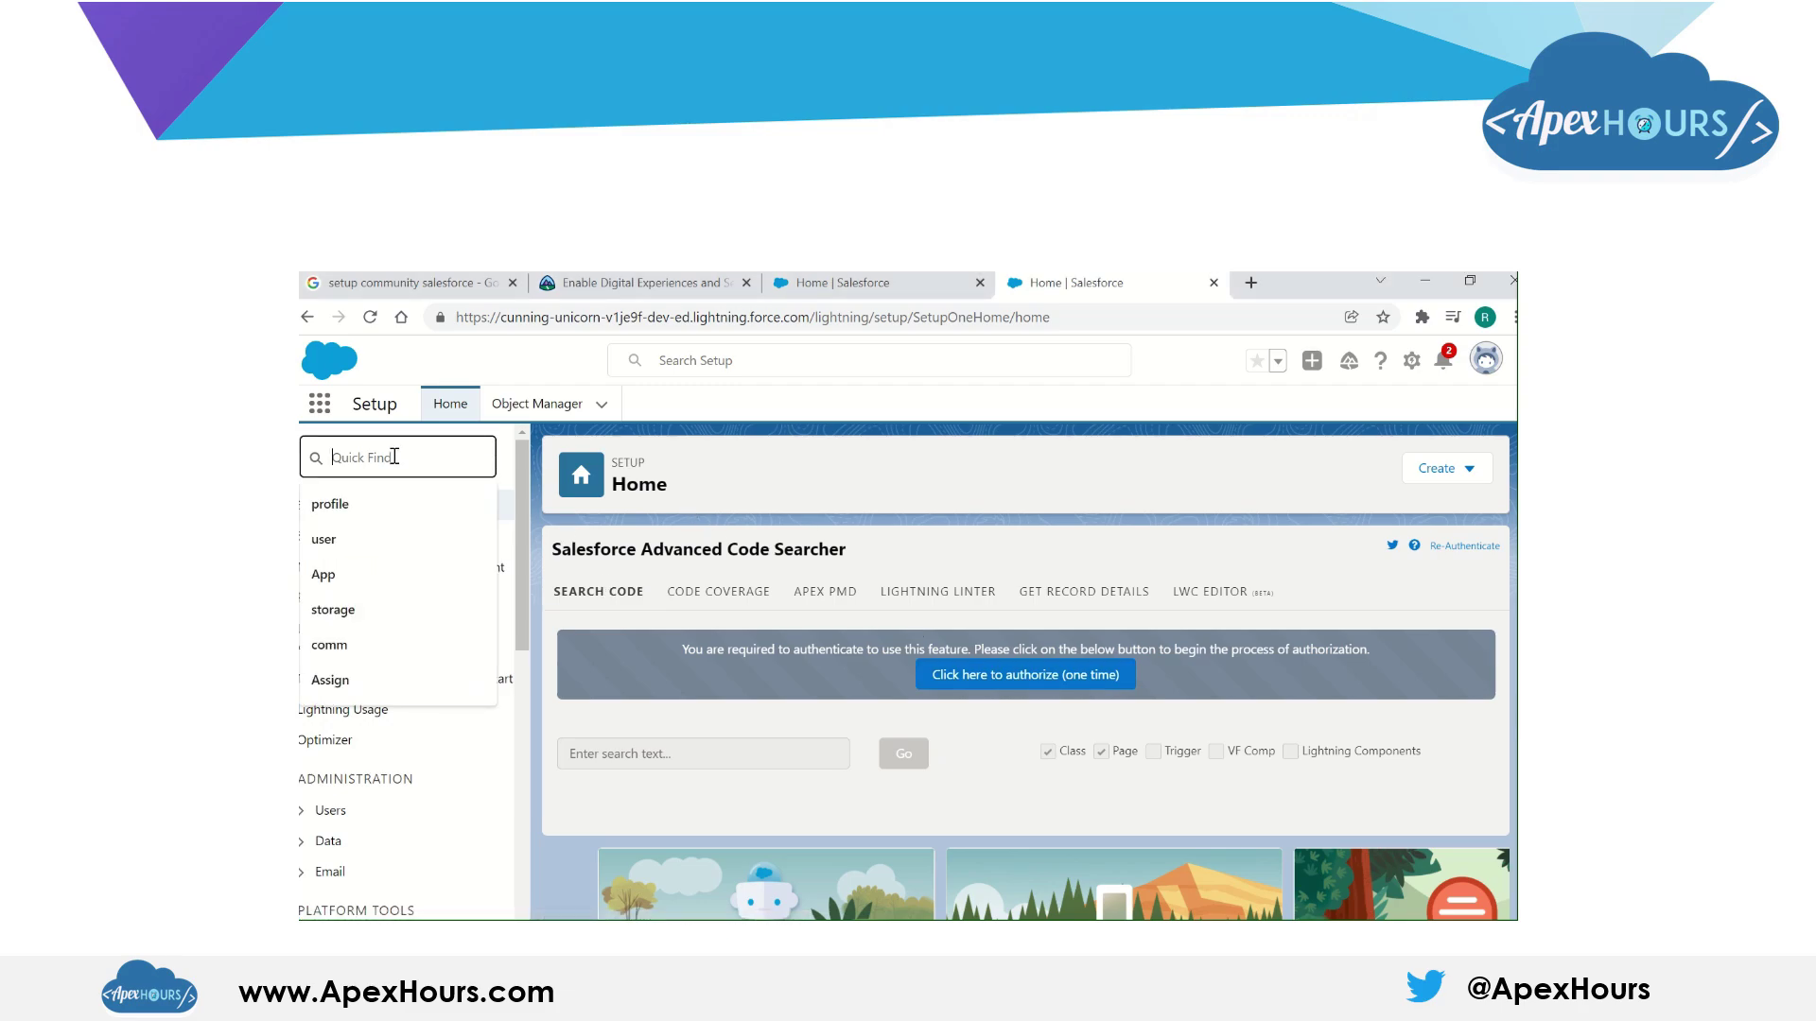
{"action": "type", "text": "Digita"}
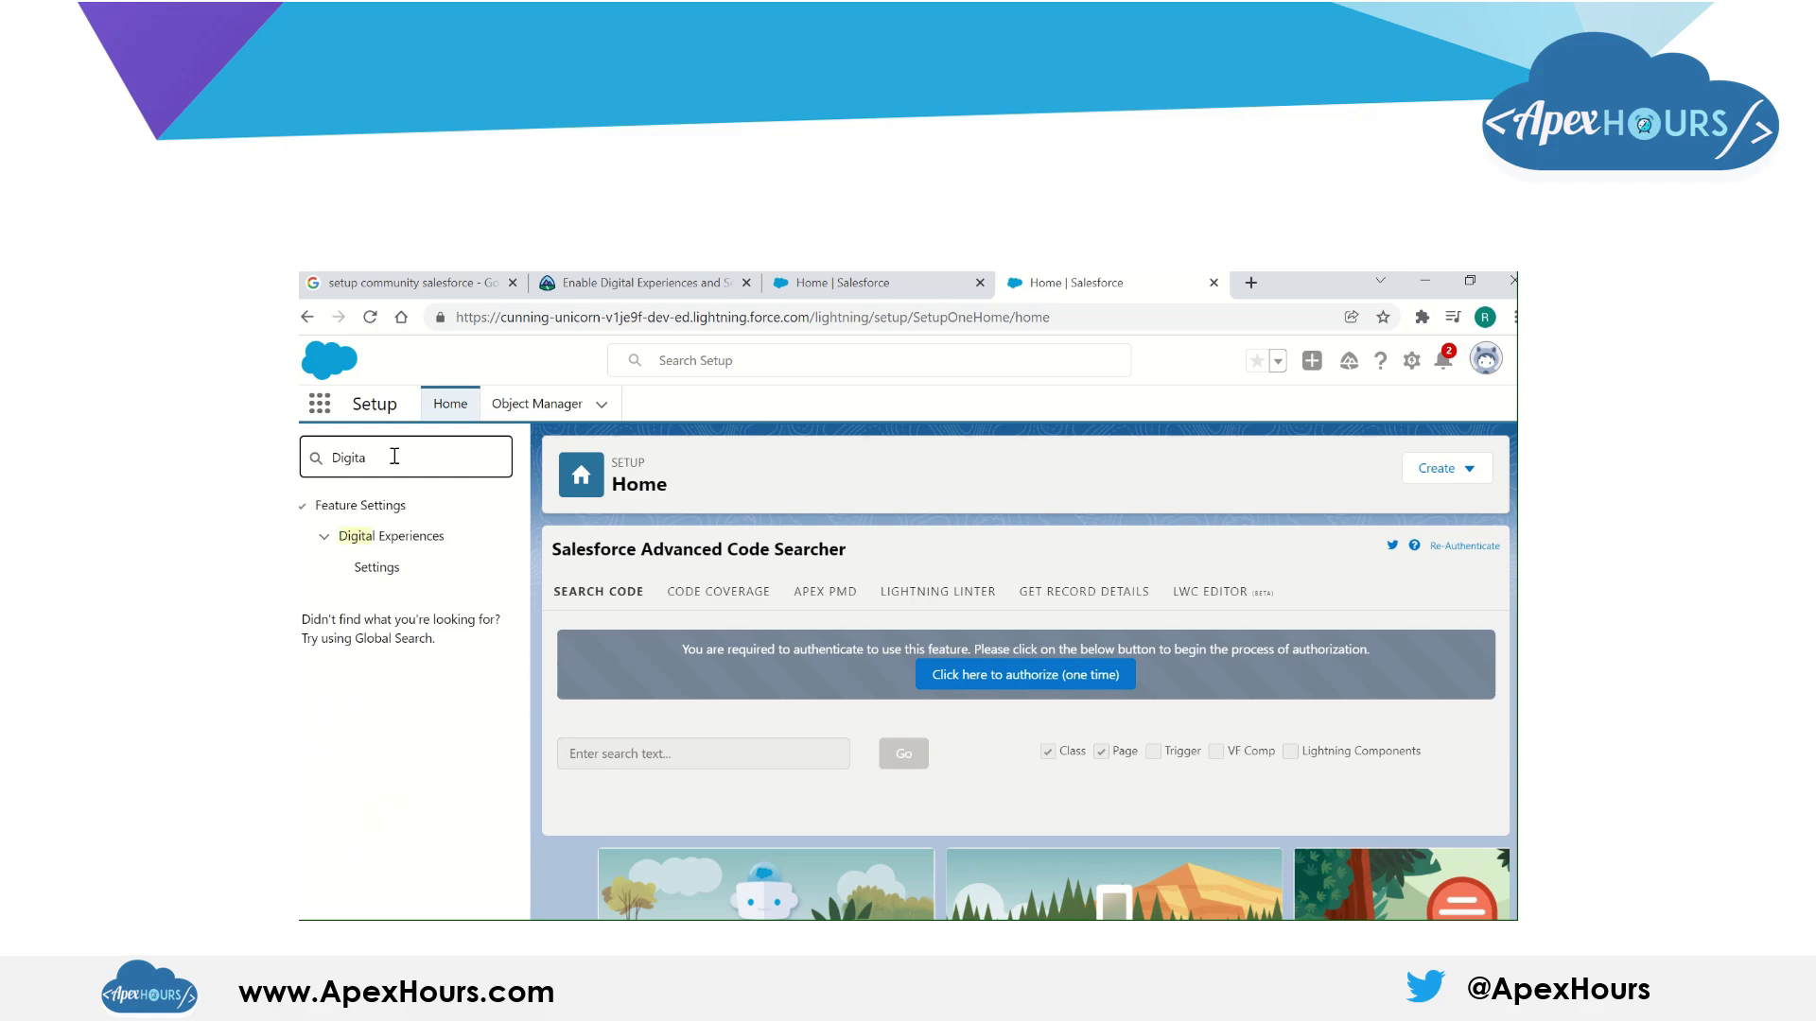
{"action": "left_click", "coordinate": [374, 573]}
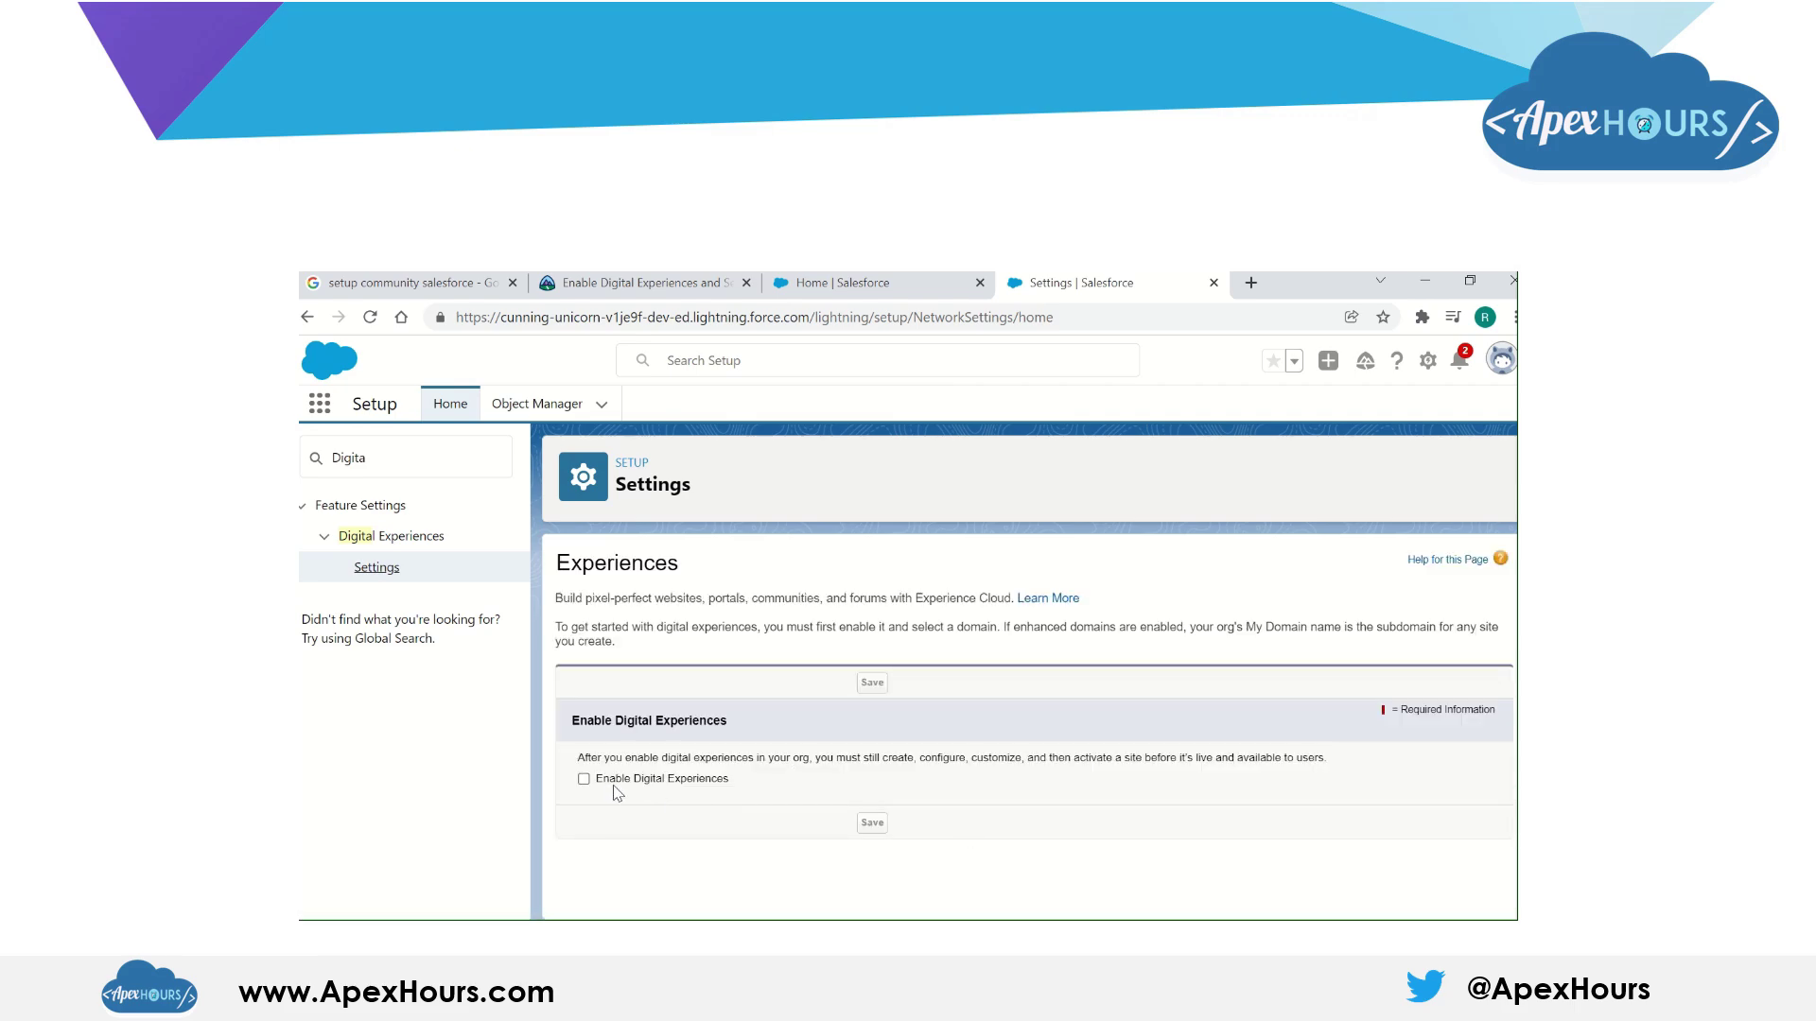
{"action": "left_click", "coordinate": [583, 779]}
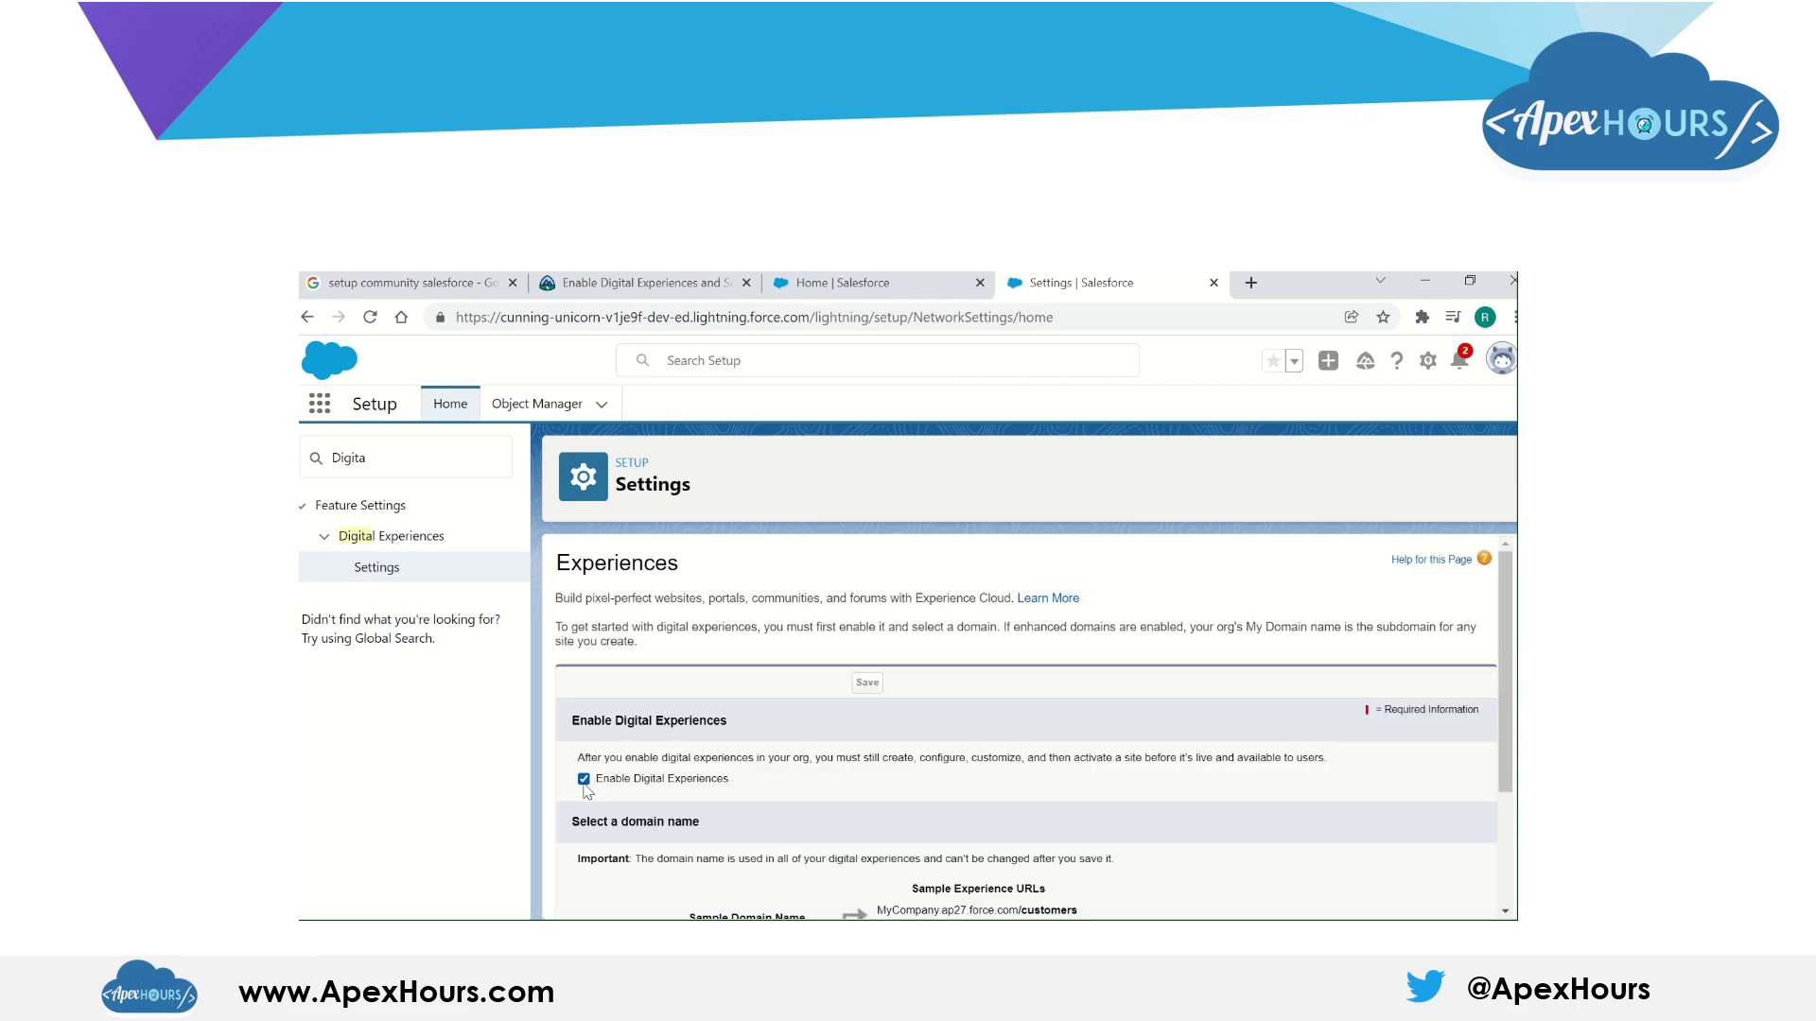
Step: Register the available domain name myCubes456 and save the Digital Experiences settings
{"action": "scroll", "coordinate": [1059, 810], "scroll_direction": "down", "scroll_amount": 2}
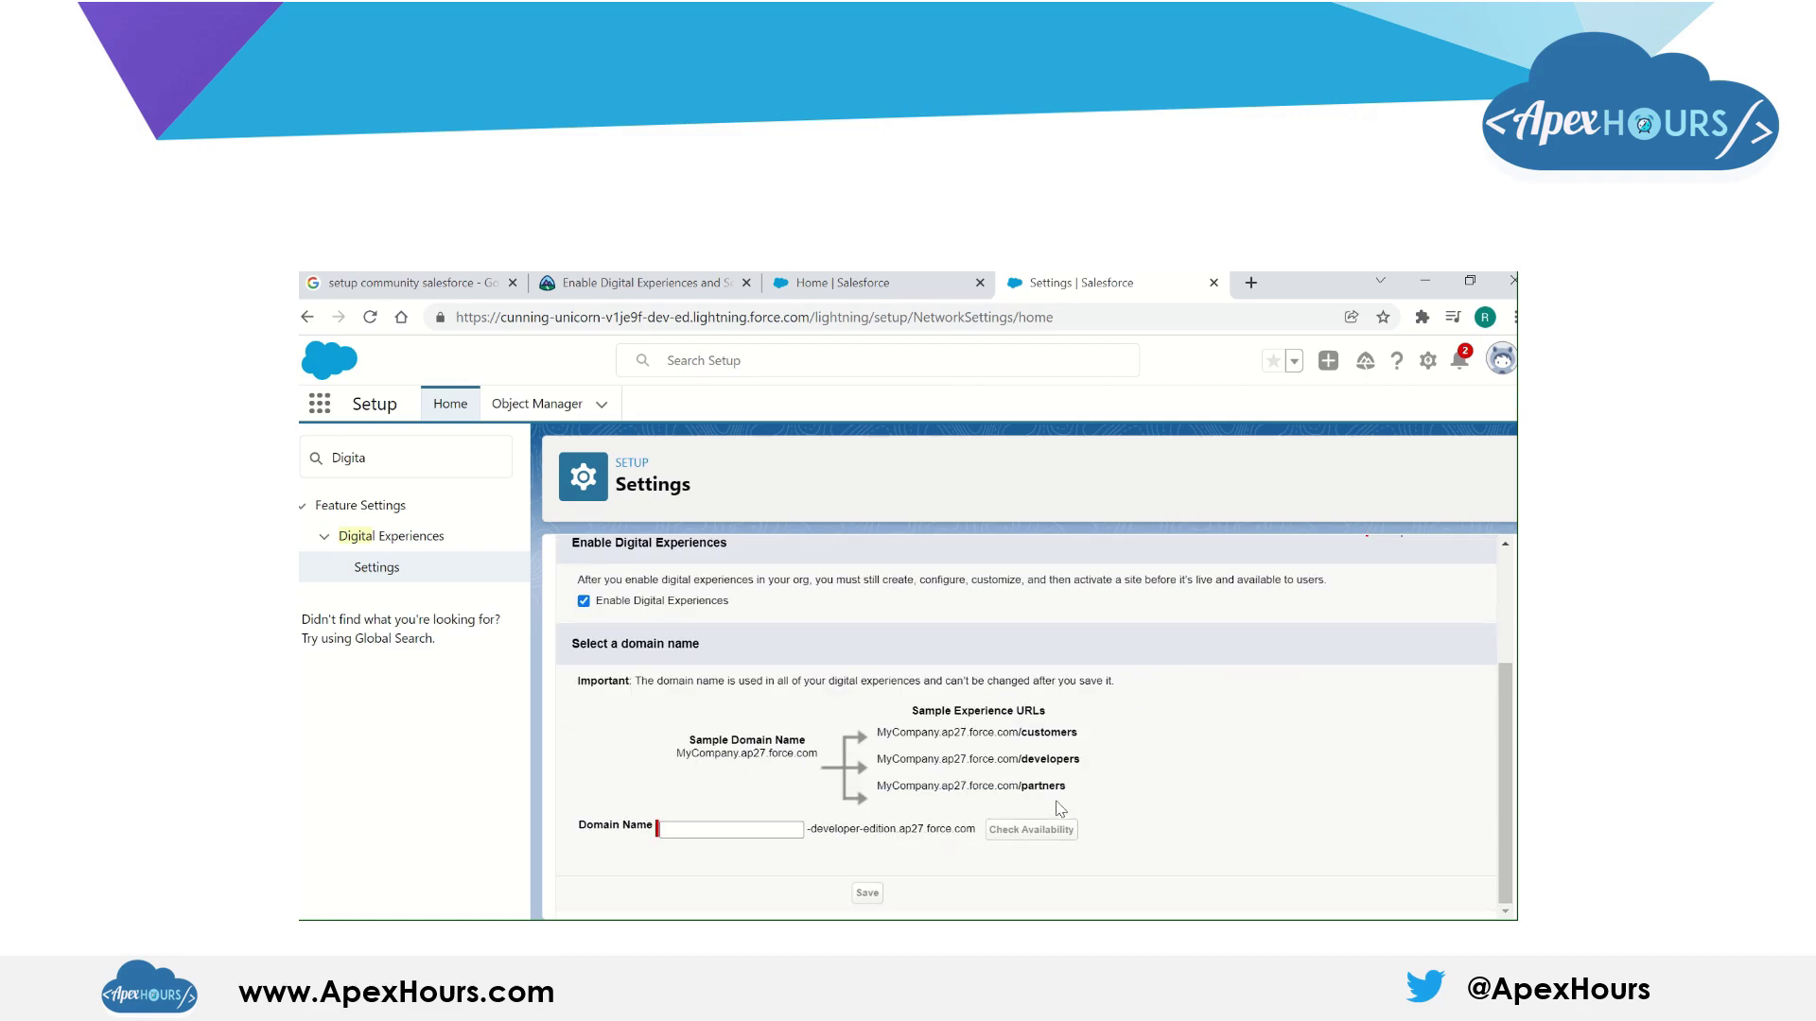
{"action": "left_click", "coordinate": [728, 828]}
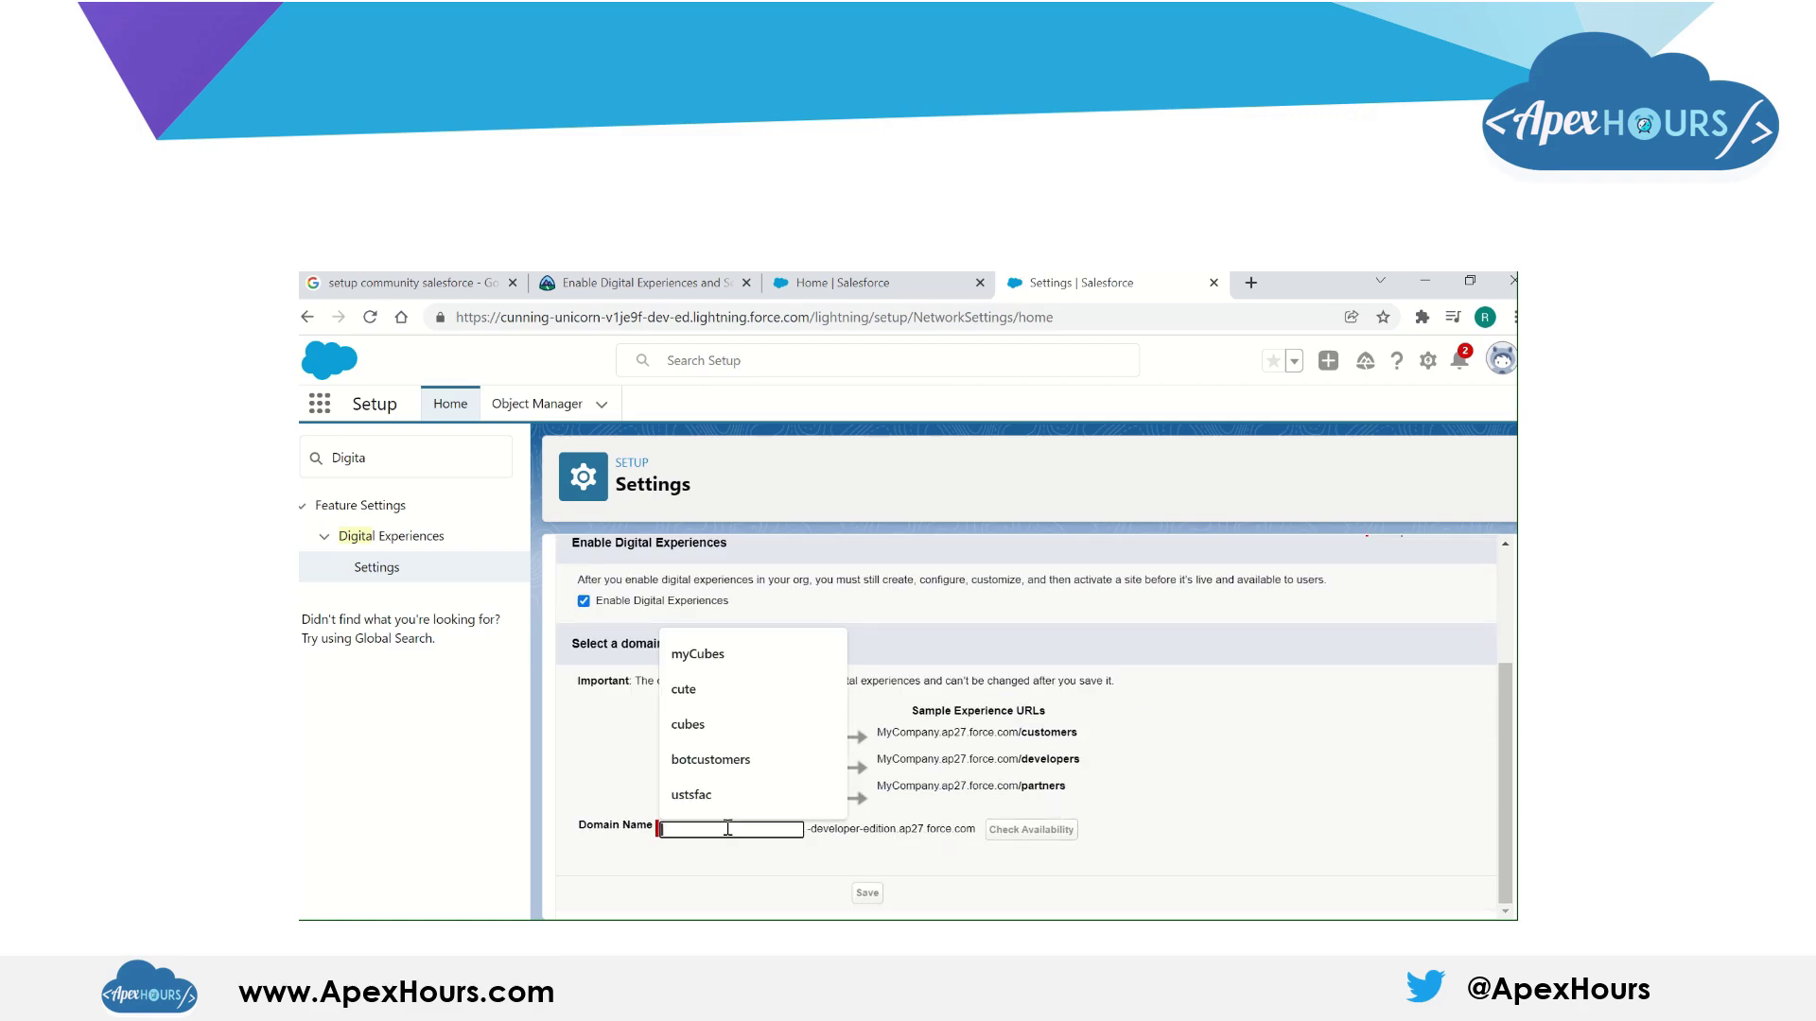
{"action": "left_click", "coordinate": [749, 652]}
{"action": "type", "text": "456"}
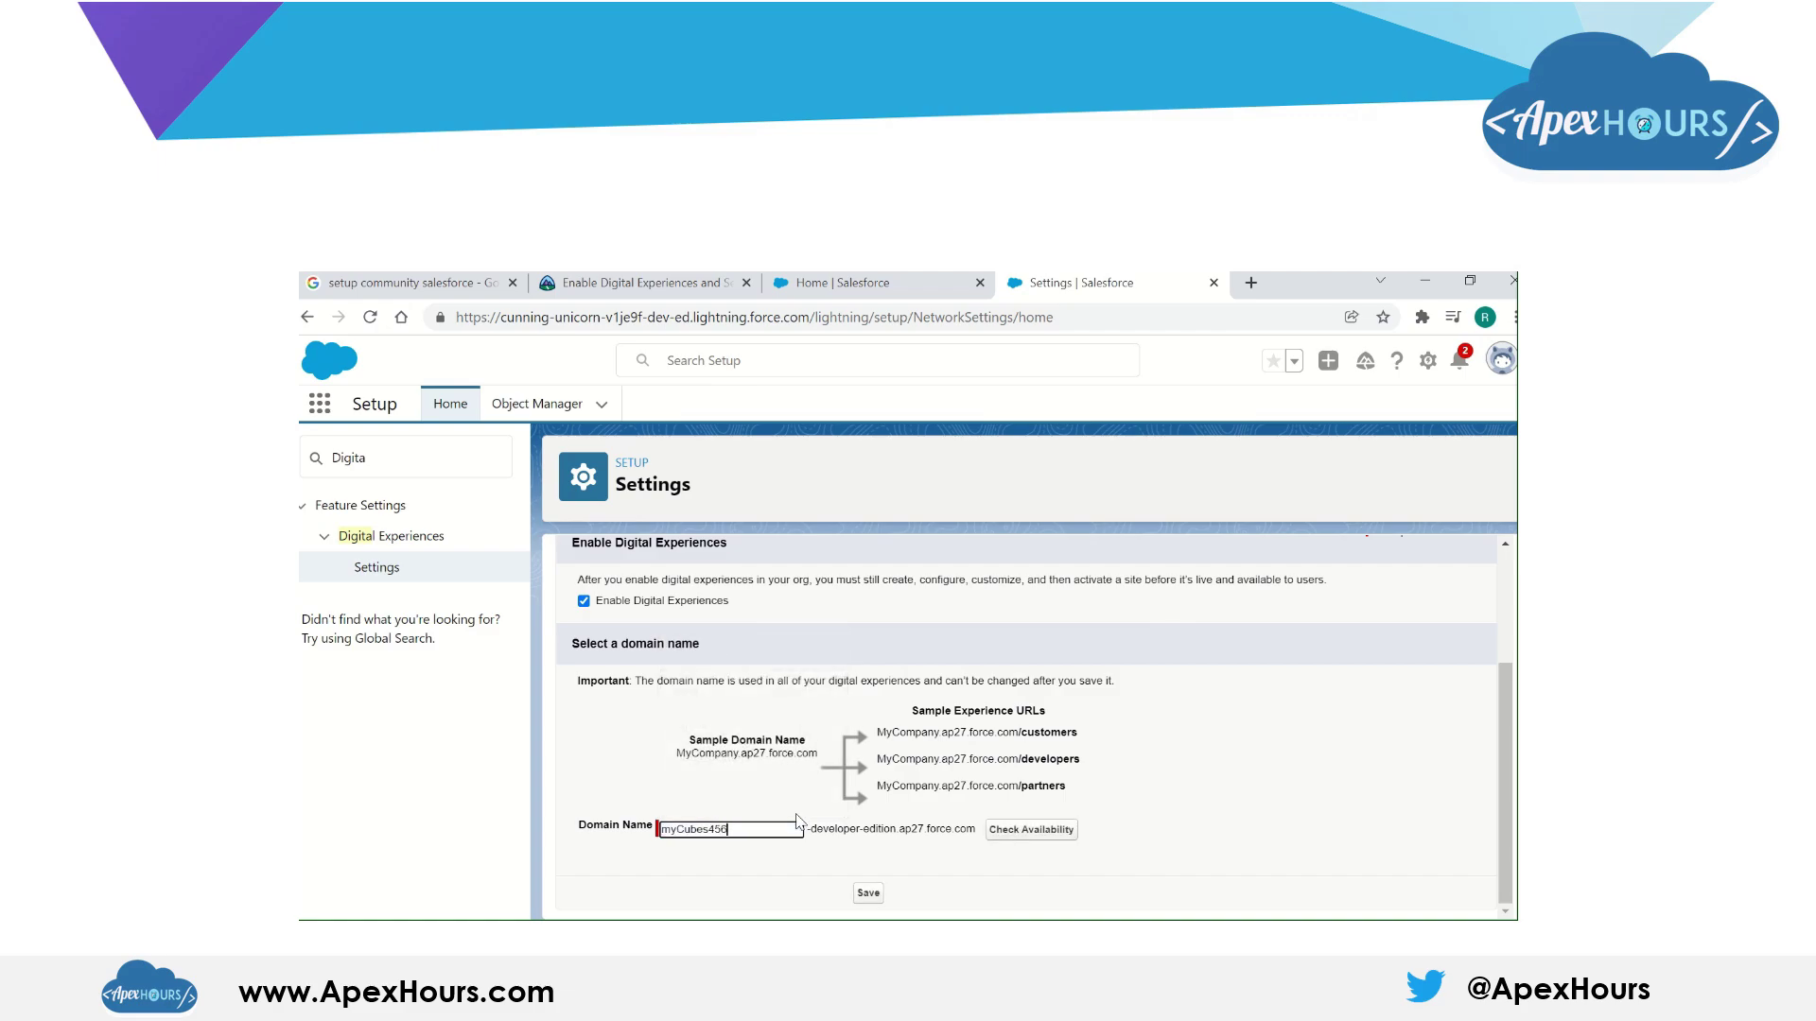
{"action": "left_click", "coordinate": [1052, 831]}
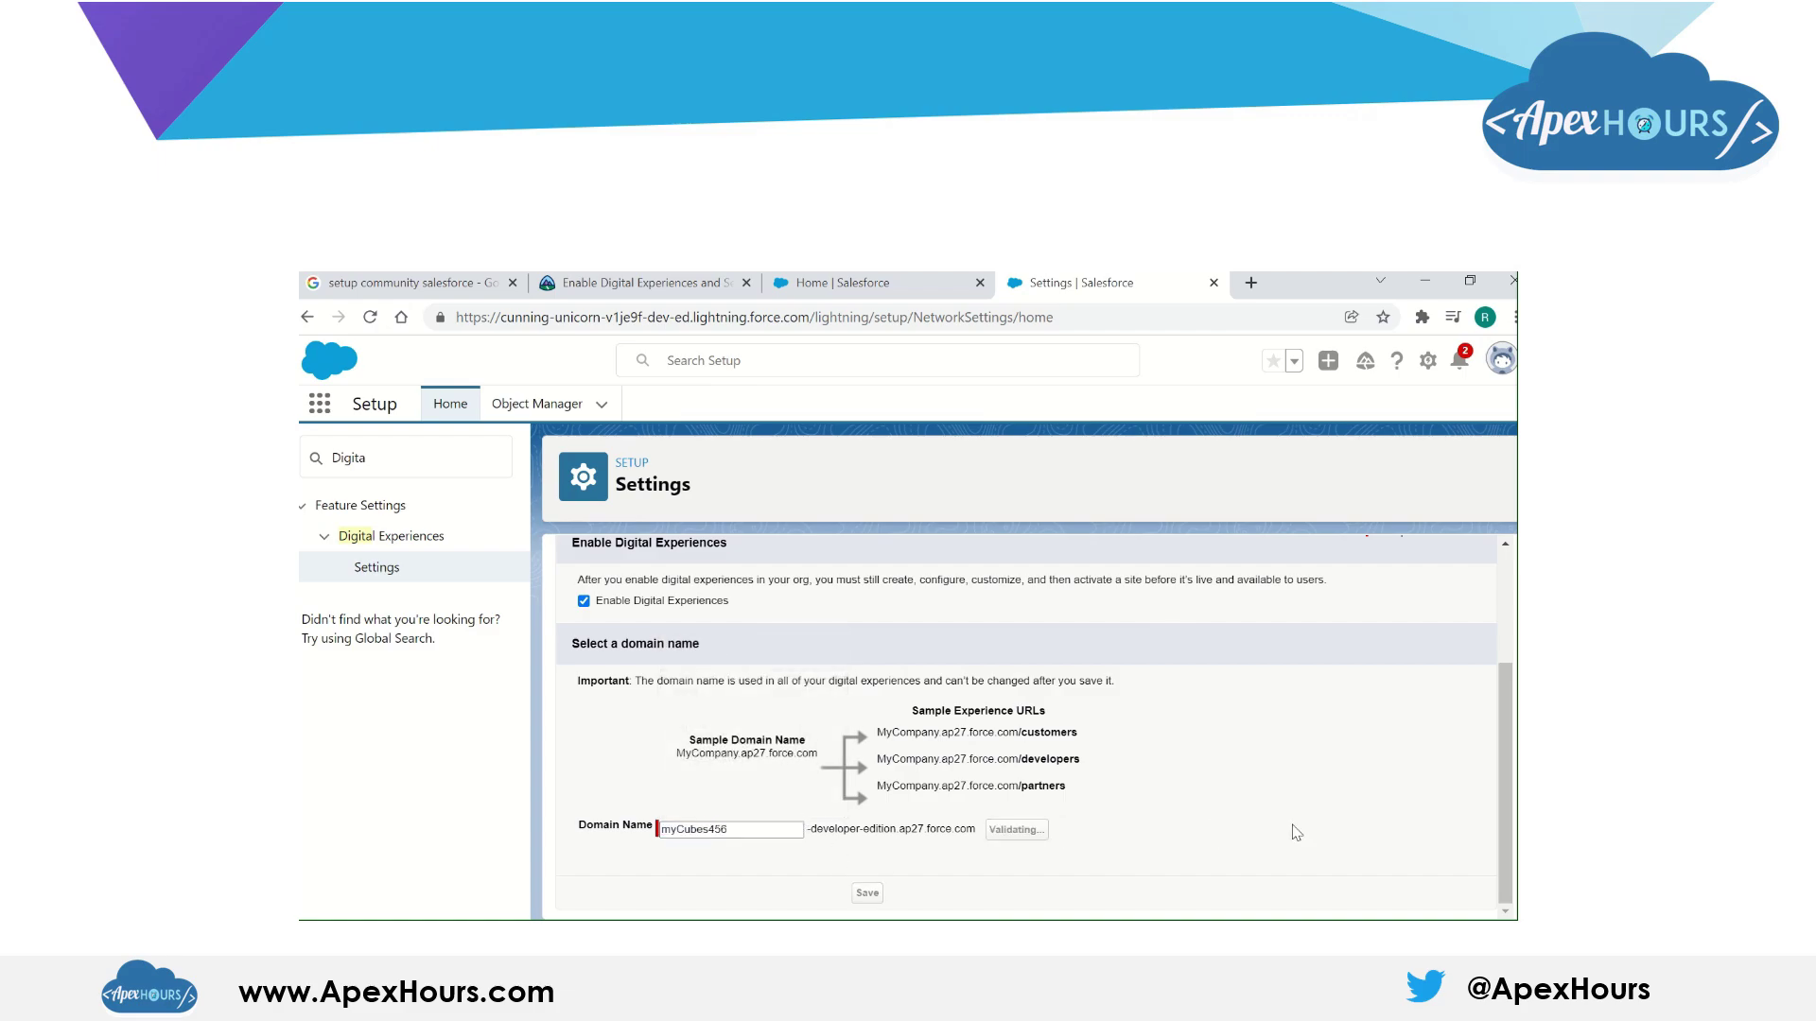
{"action": "scroll", "coordinate": [1250, 828], "scroll_direction": "down", "scroll_amount": 1}
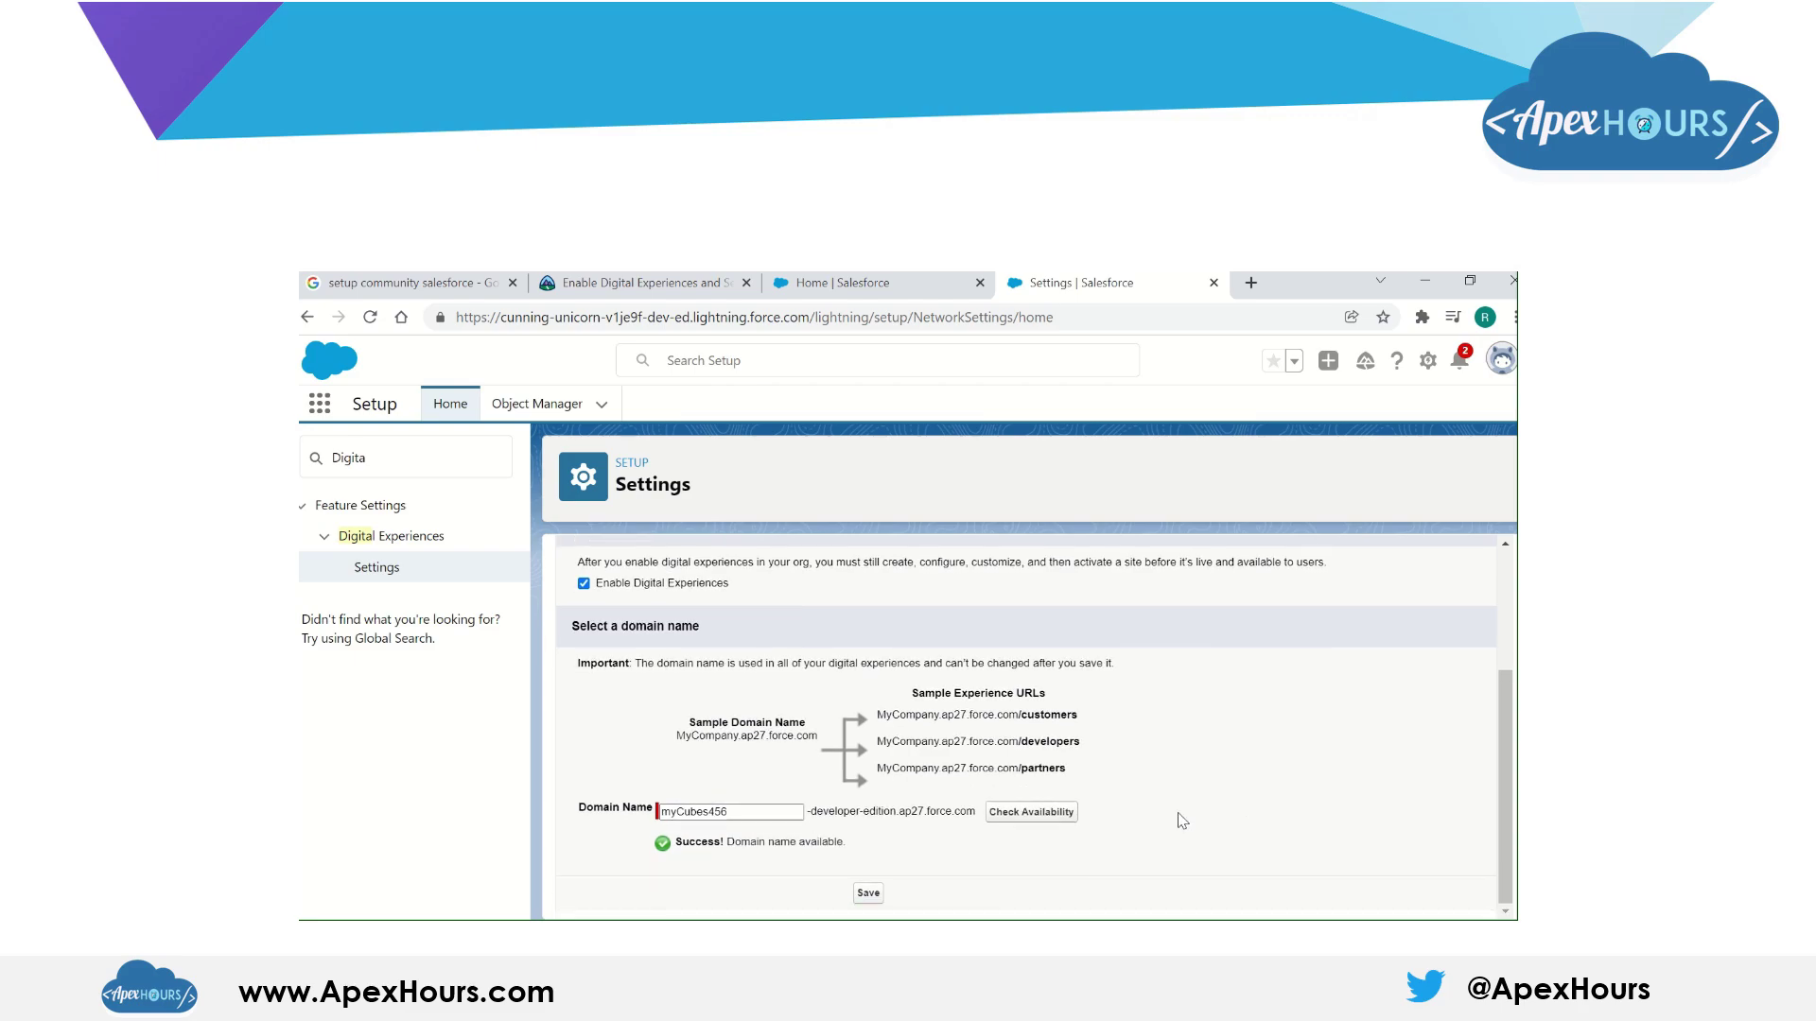
{"action": "left_click", "coordinate": [867, 894]}
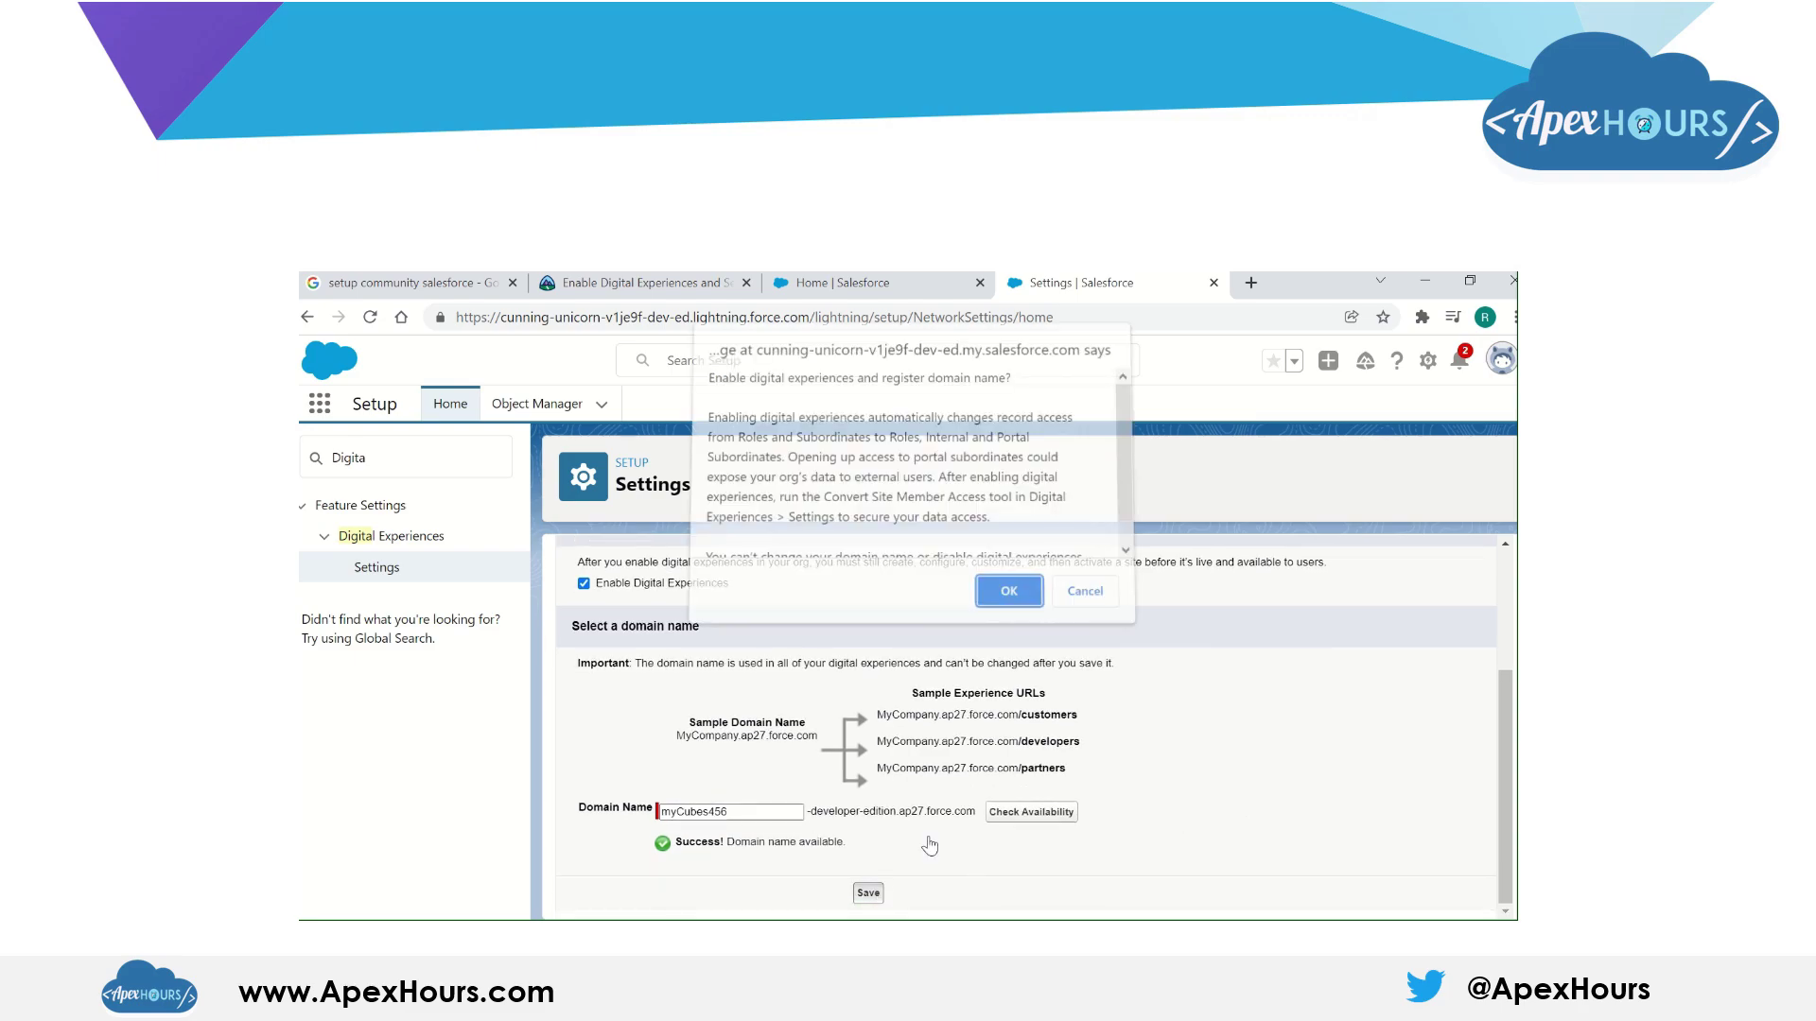
{"action": "left_click", "coordinate": [1007, 596]}
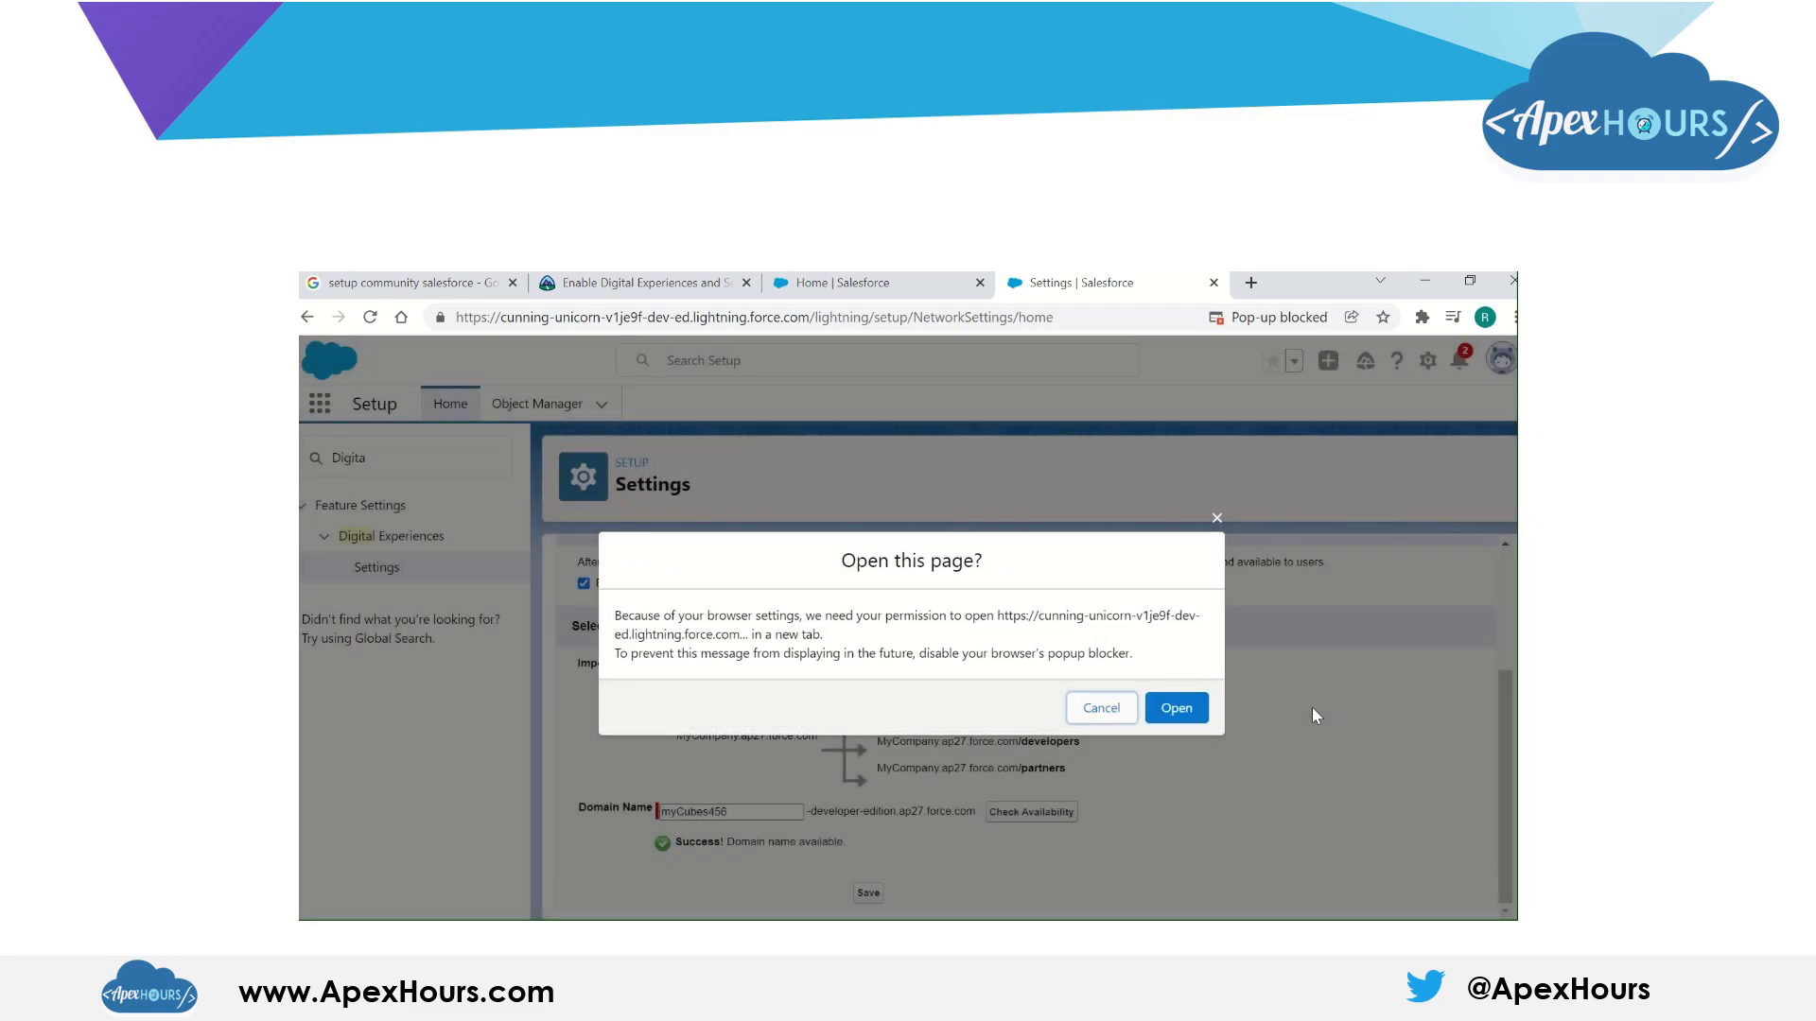
{"action": "left_click", "coordinate": [1182, 712]}
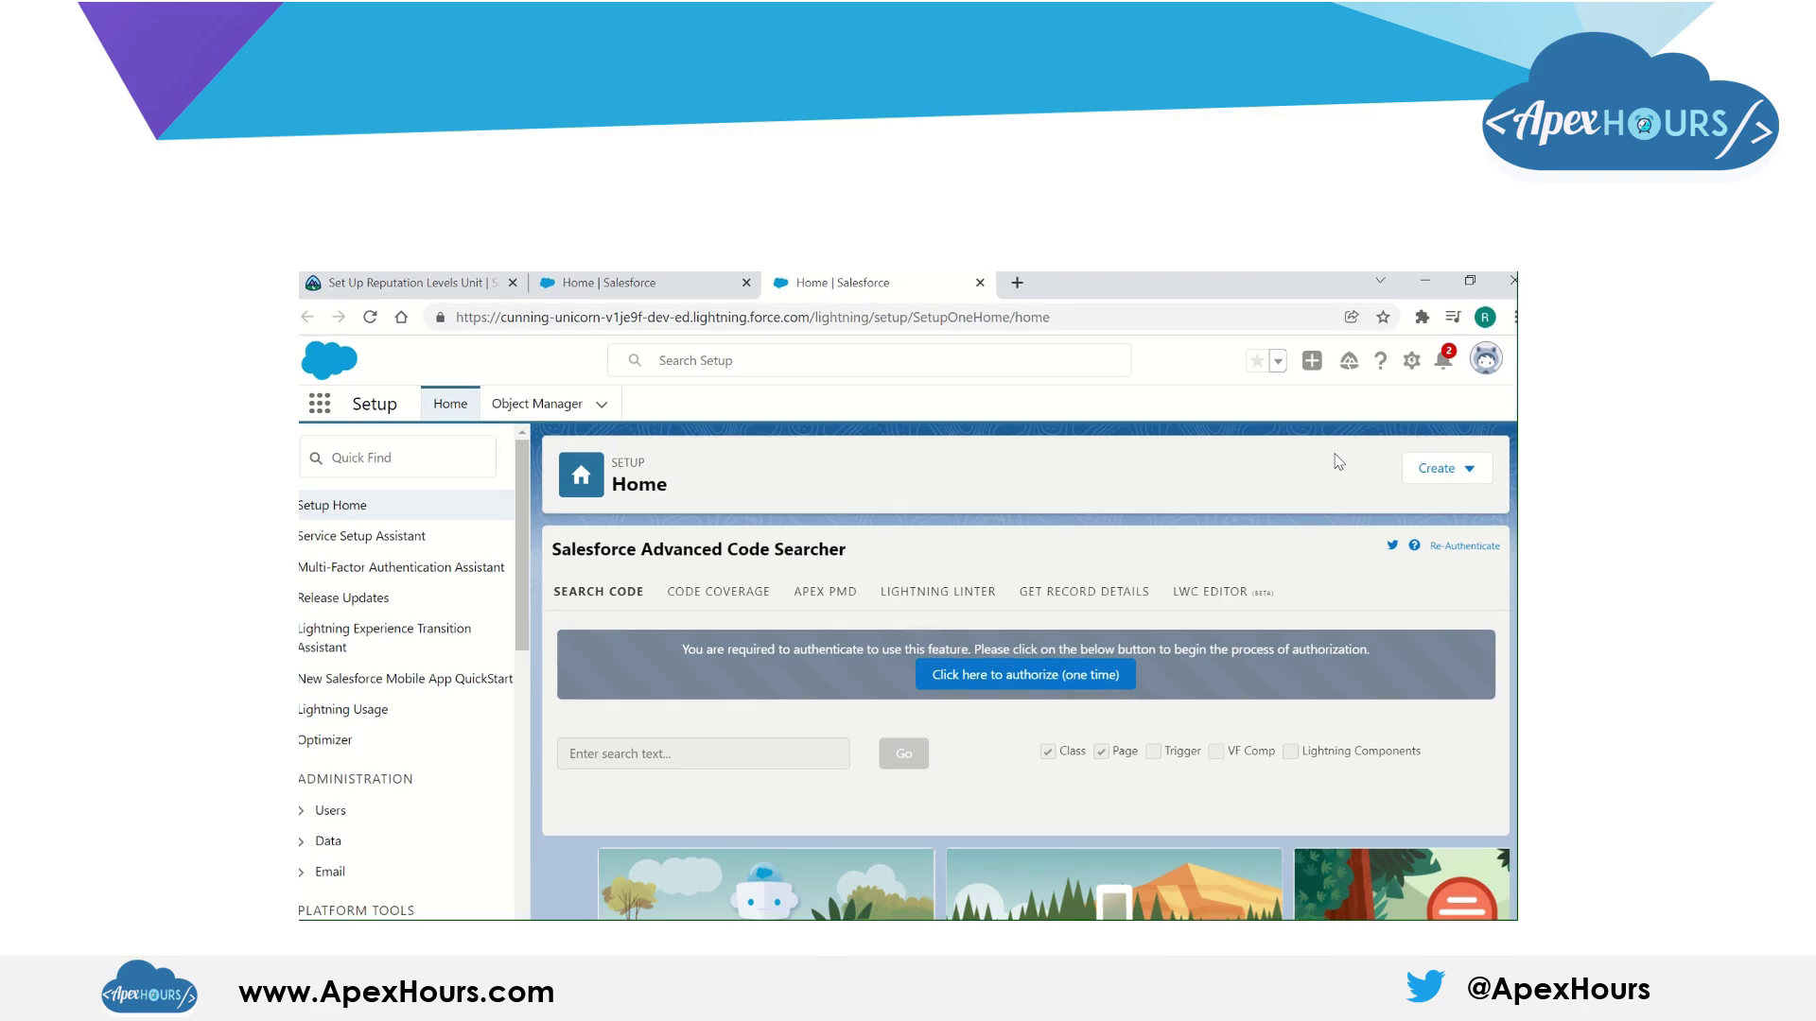
Step: Go to Digital Experiences All Sites and start a new site
{"action": "left_click", "coordinate": [387, 457]}
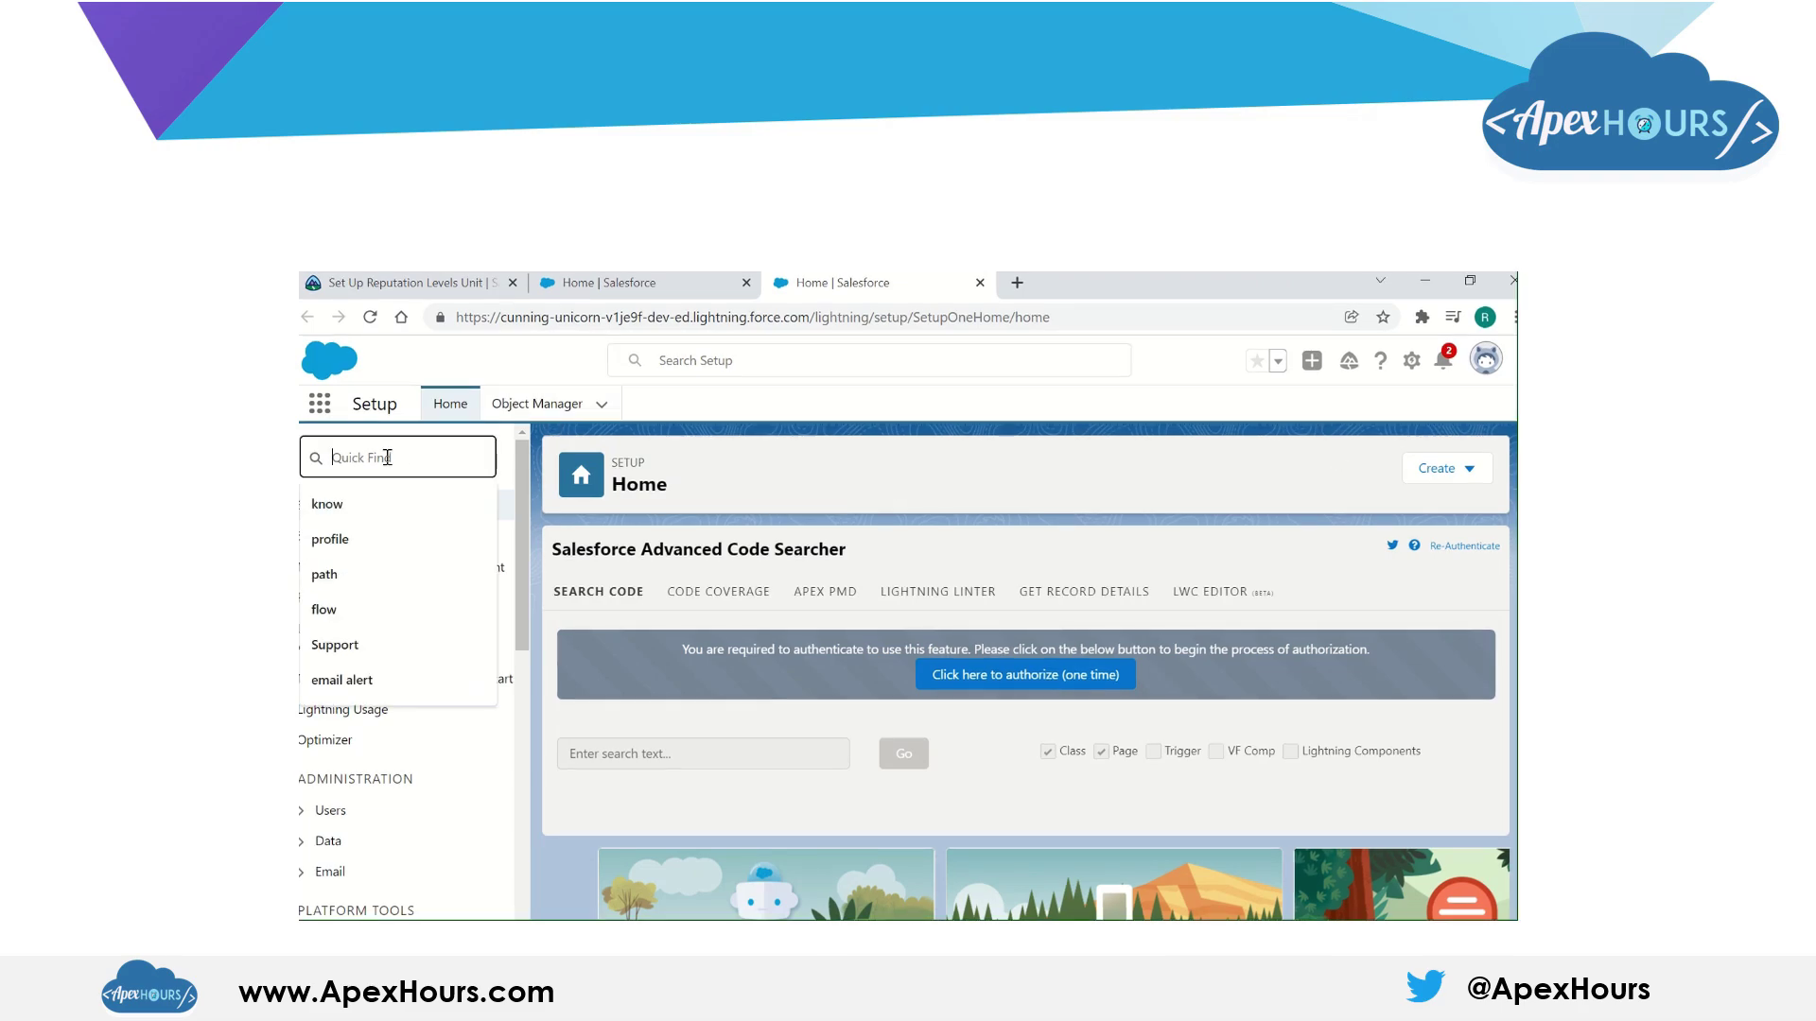
{"action": "type", "text": "site"}
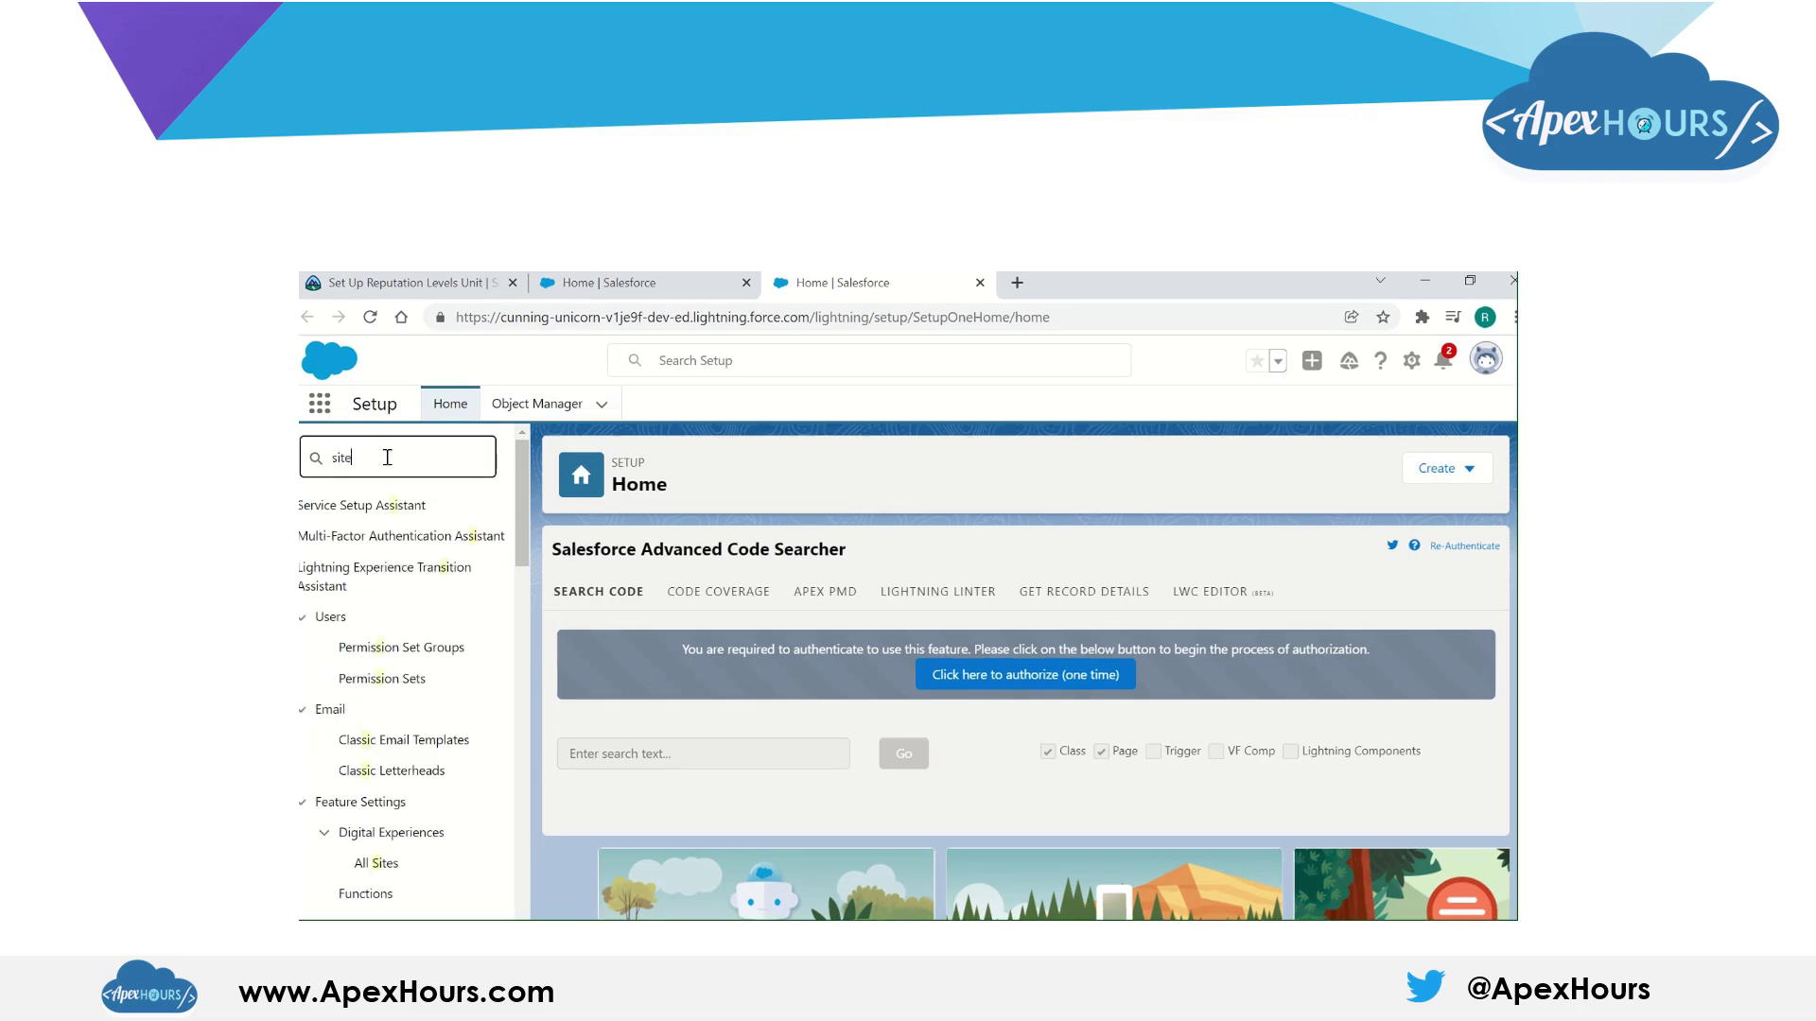
{"action": "left_click", "coordinate": [386, 568]}
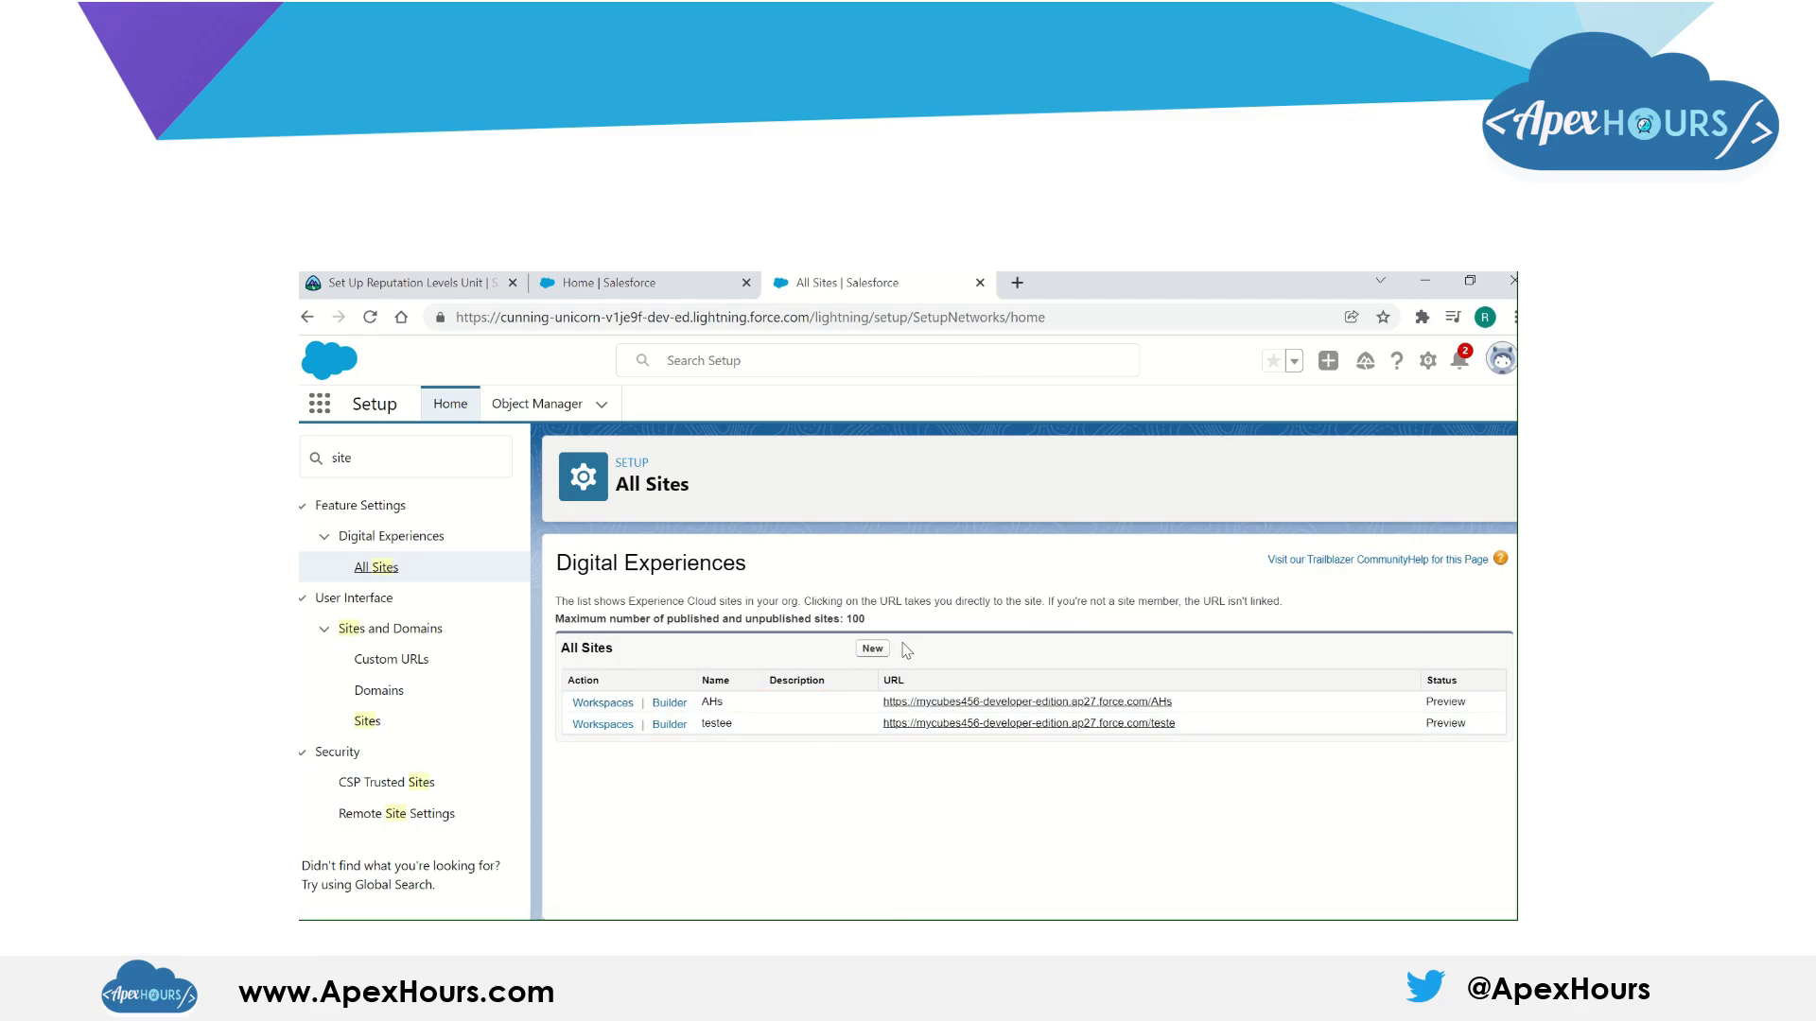
{"action": "left_click", "coordinate": [871, 651]}
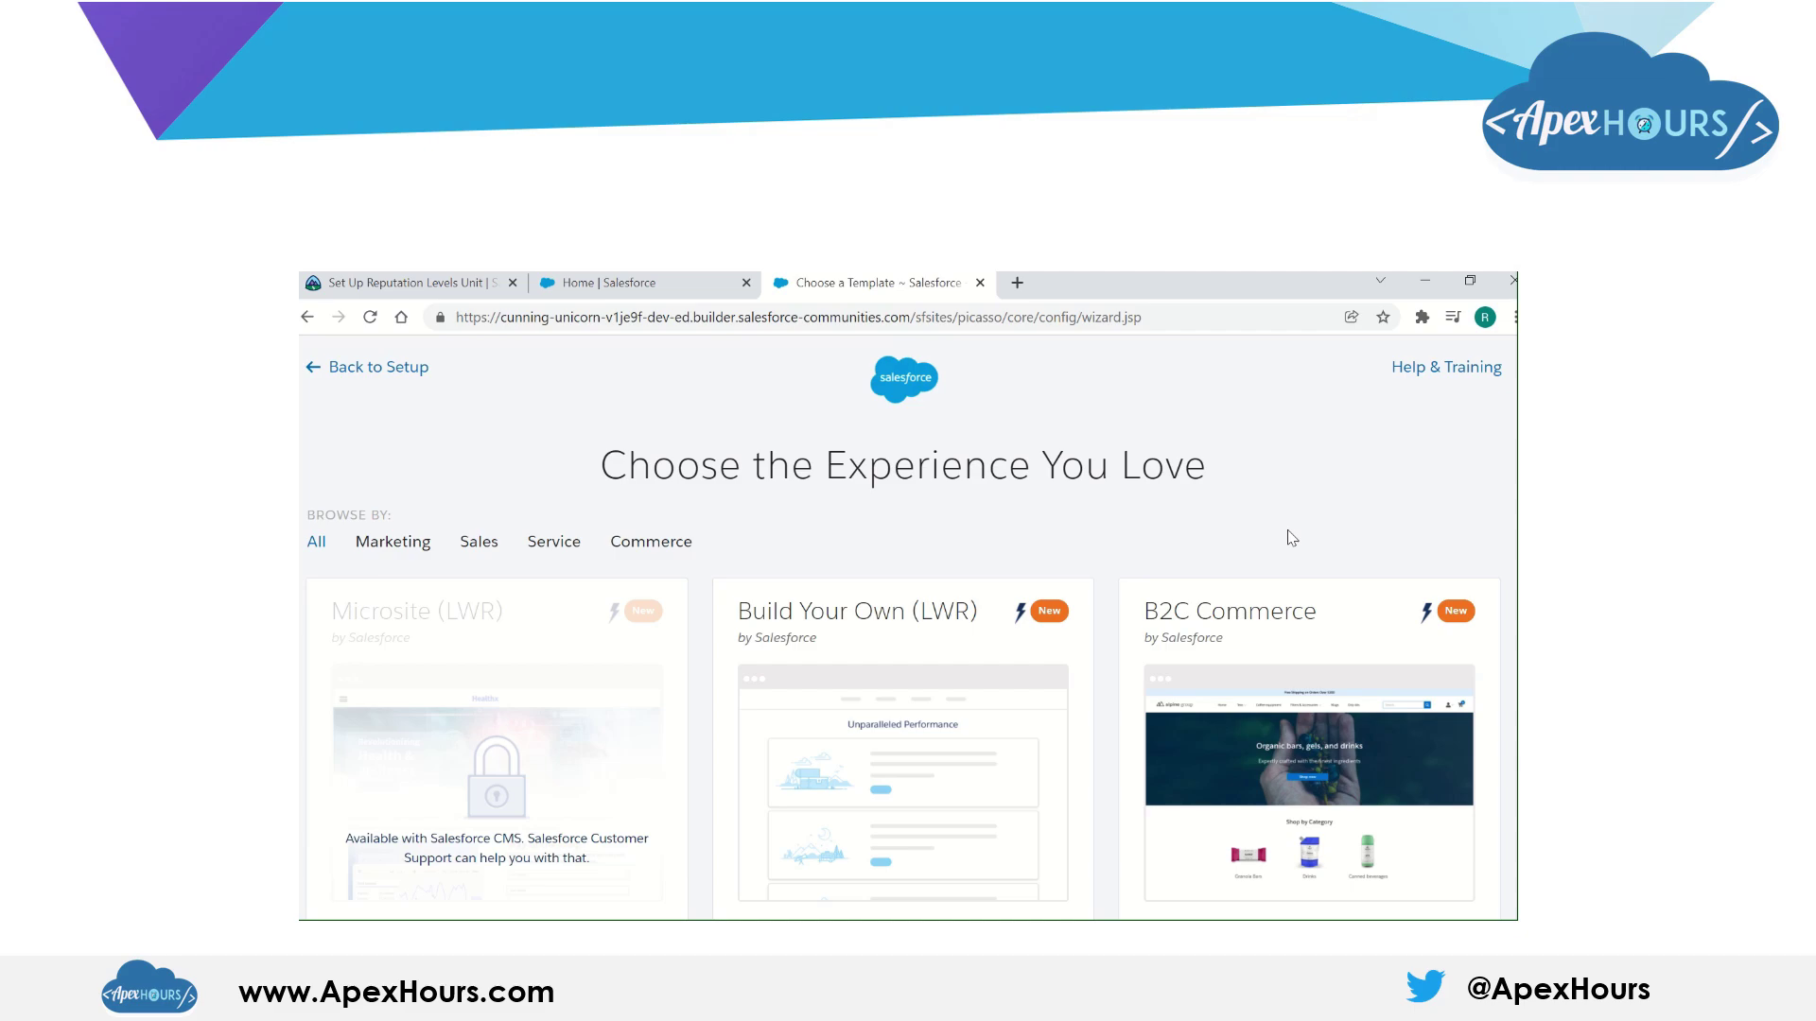
Step: Create a Customer Service template site named ApexHrss with URL suffix ApexHrss
{"action": "scroll", "coordinate": [1292, 538], "scroll_direction": "down", "scroll_amount": 8}
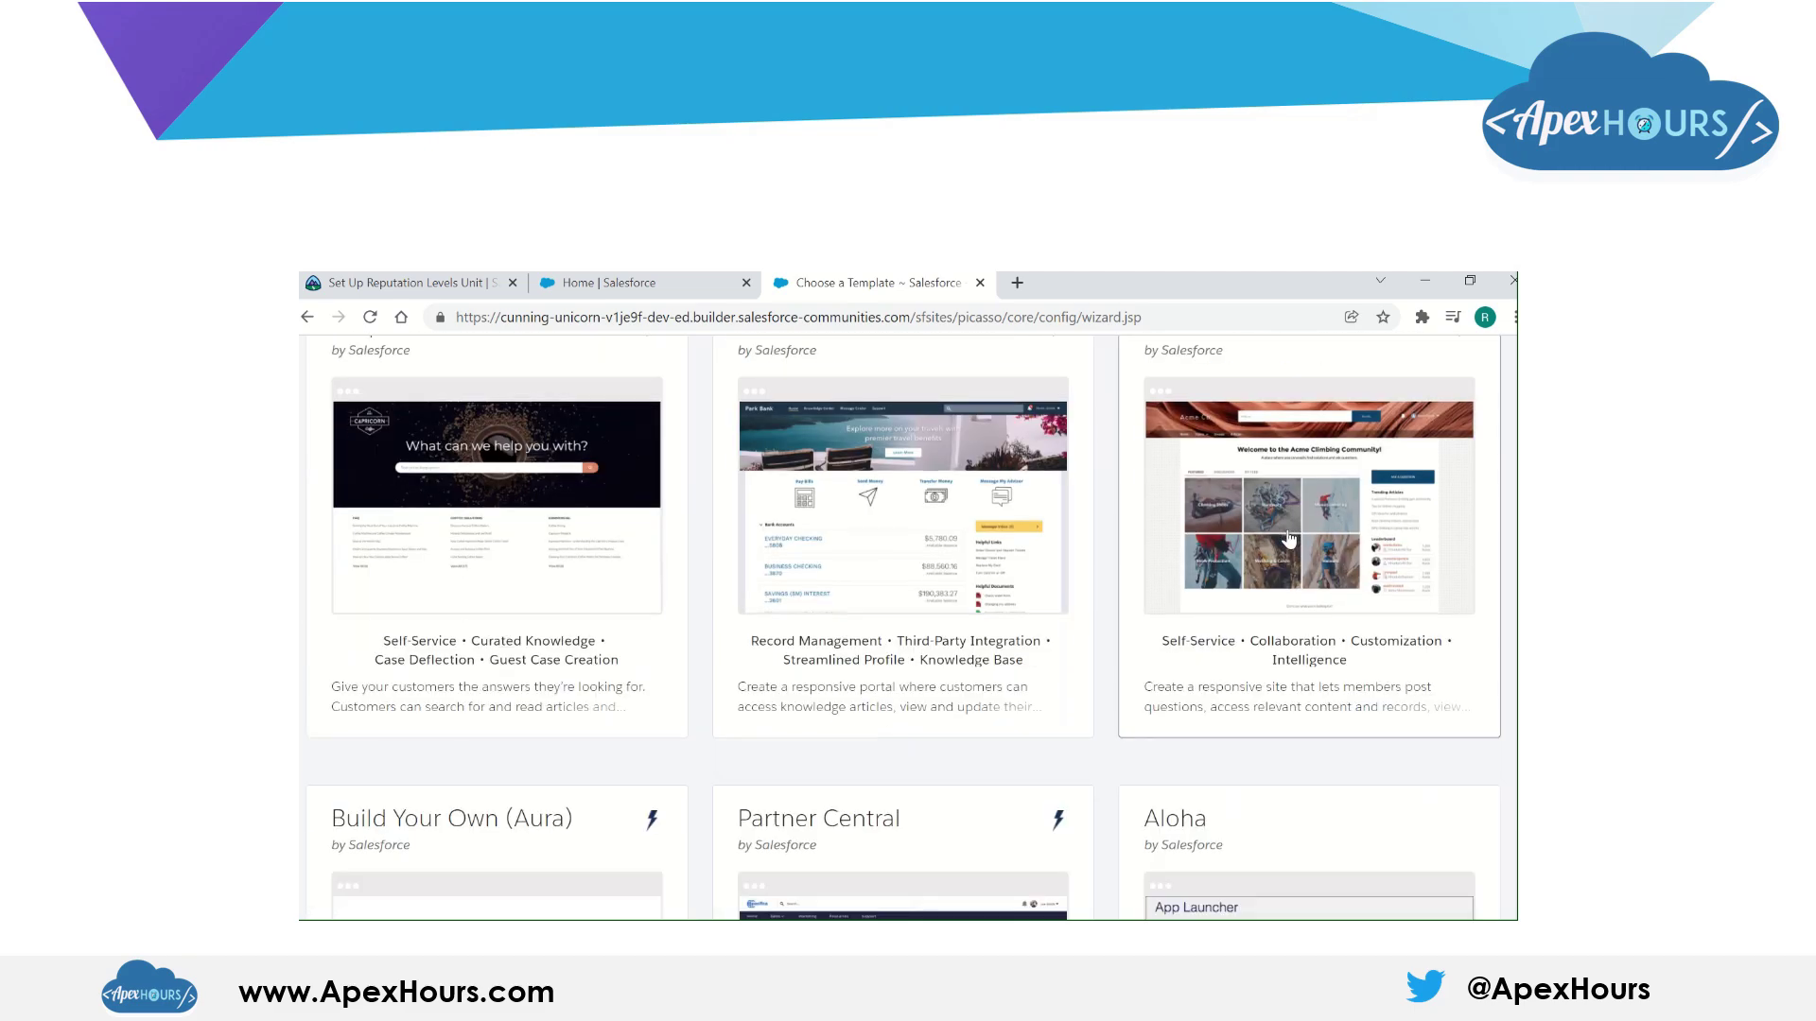
{"action": "left_click", "coordinate": [1276, 532]}
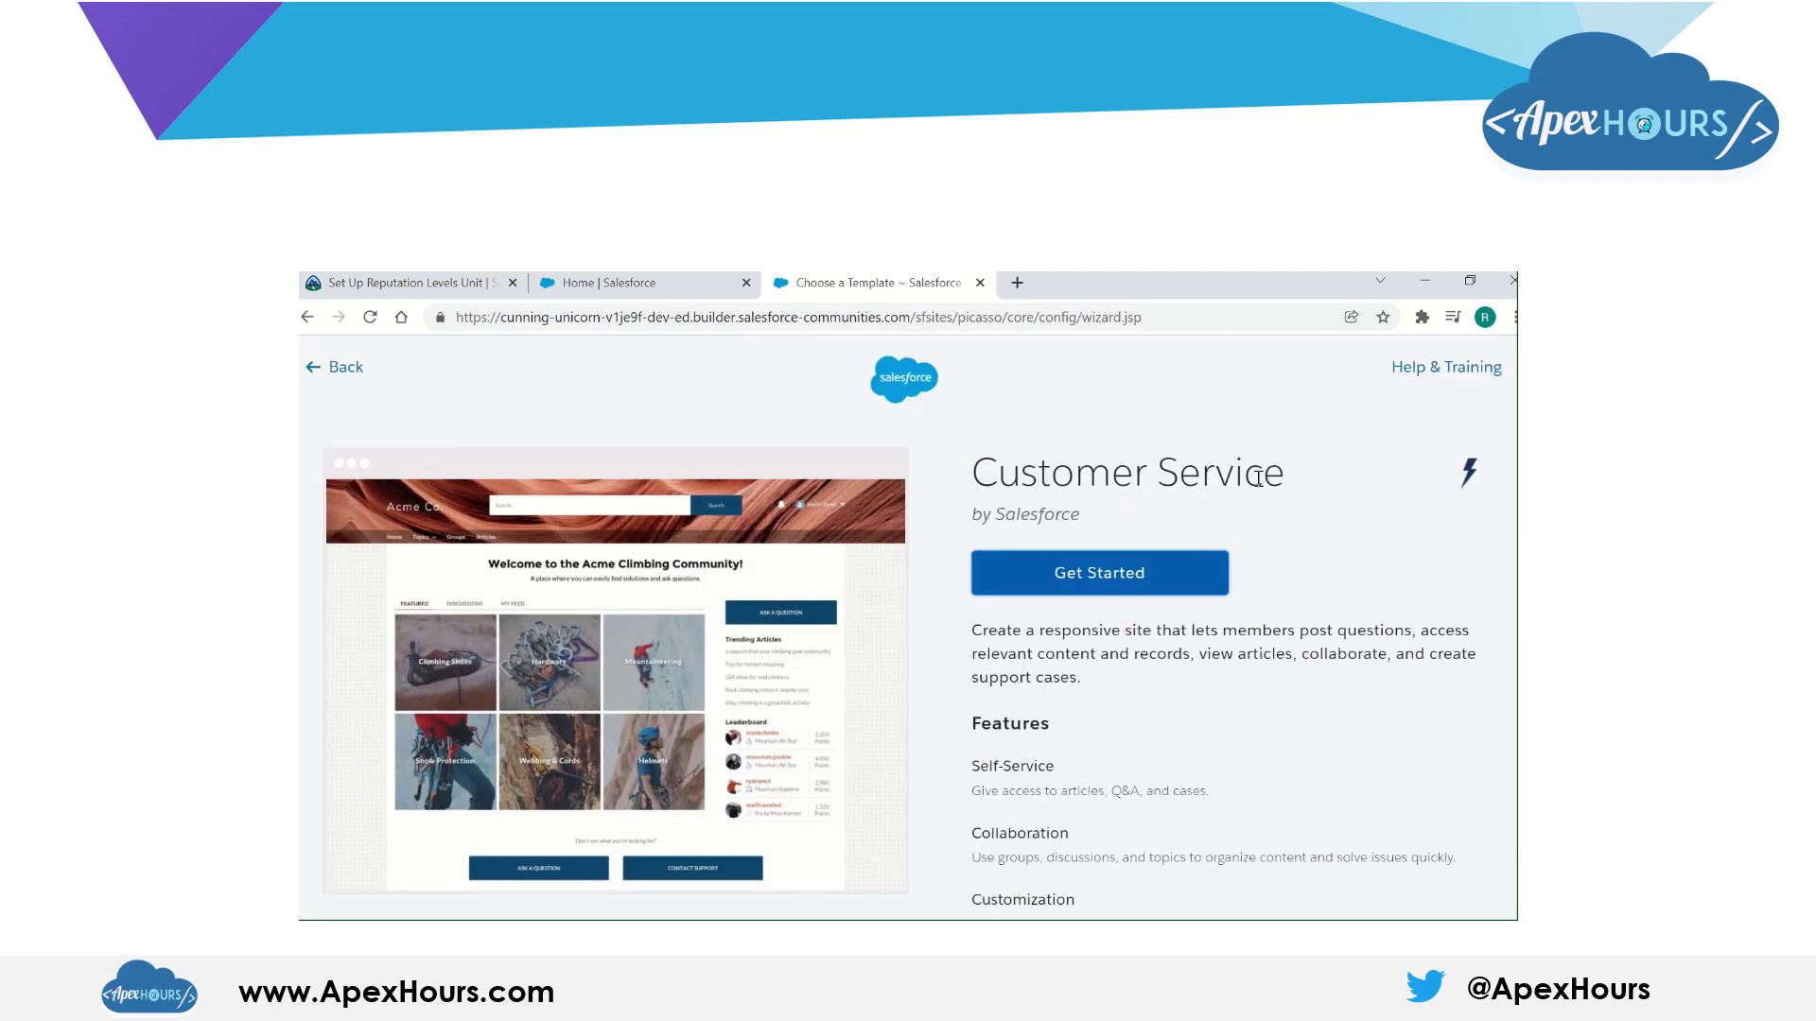
{"action": "left_click", "coordinate": [1141, 572]}
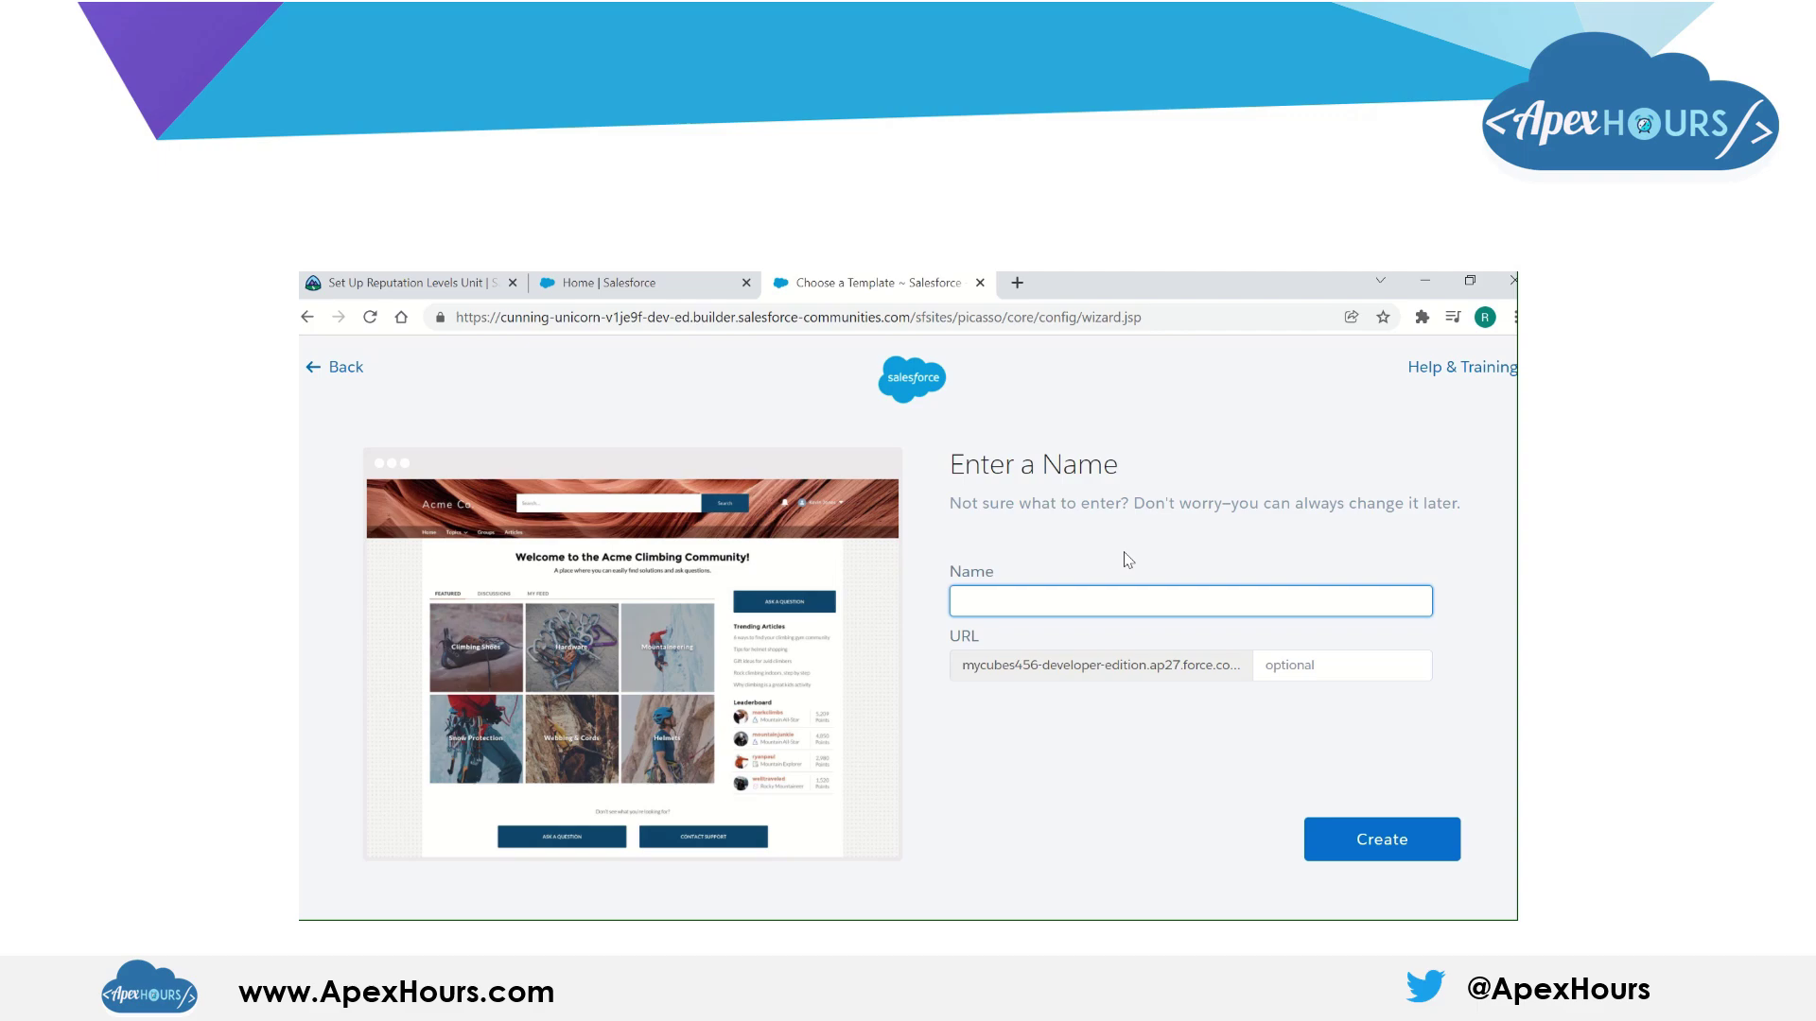
{"action": "type", "text": "ApexHrss"}
{"action": "left_click", "coordinate": [1328, 666]}
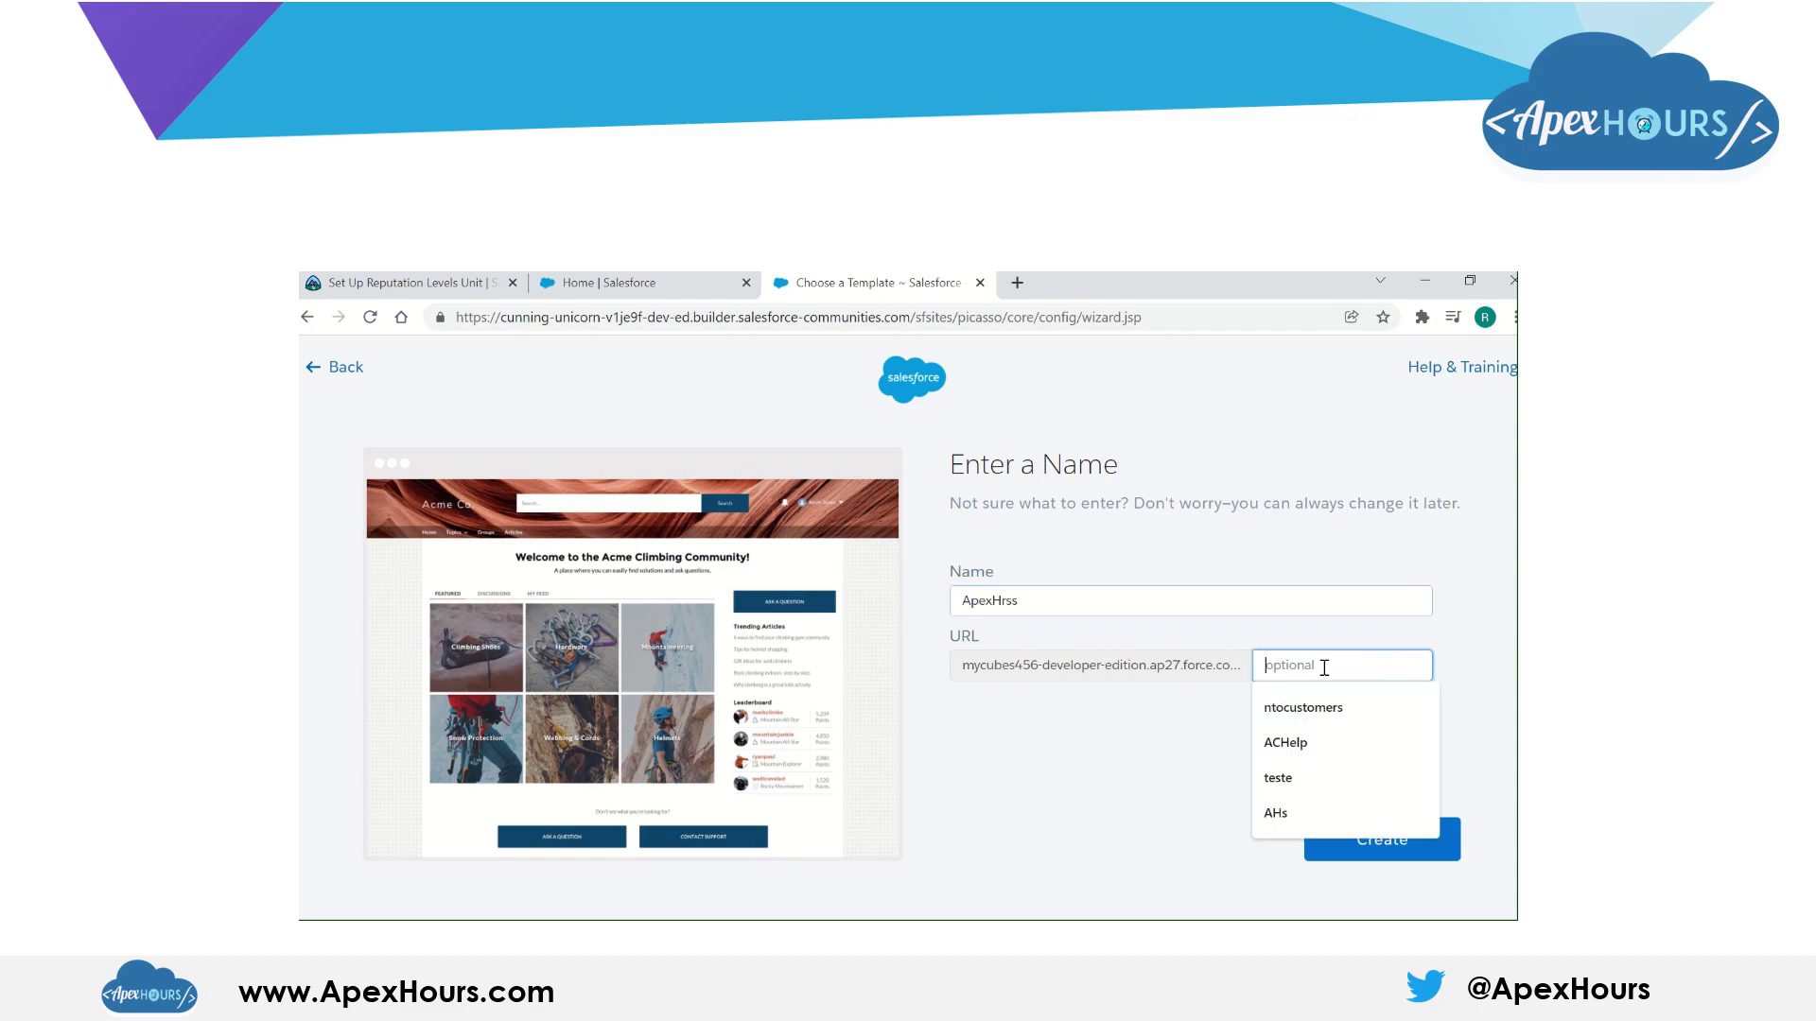
{"action": "type", "text": "ApexHrss"}
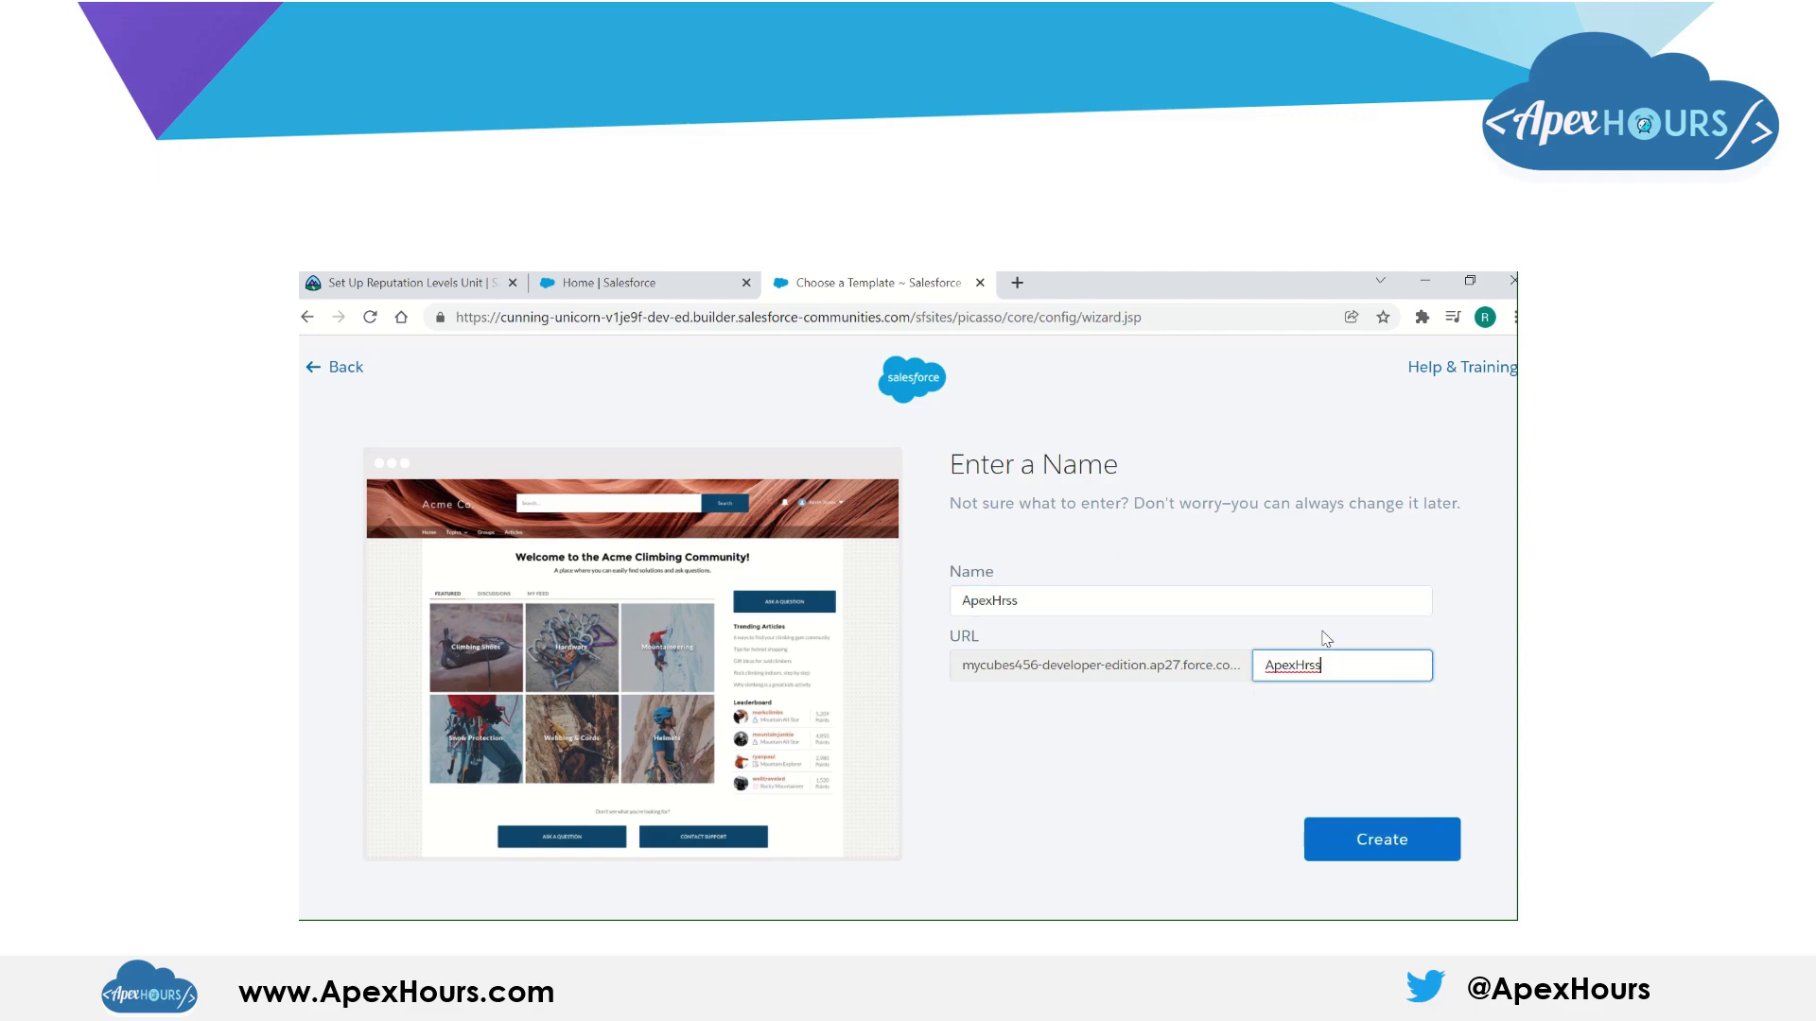
{"action": "left_click", "coordinate": [1392, 842]}
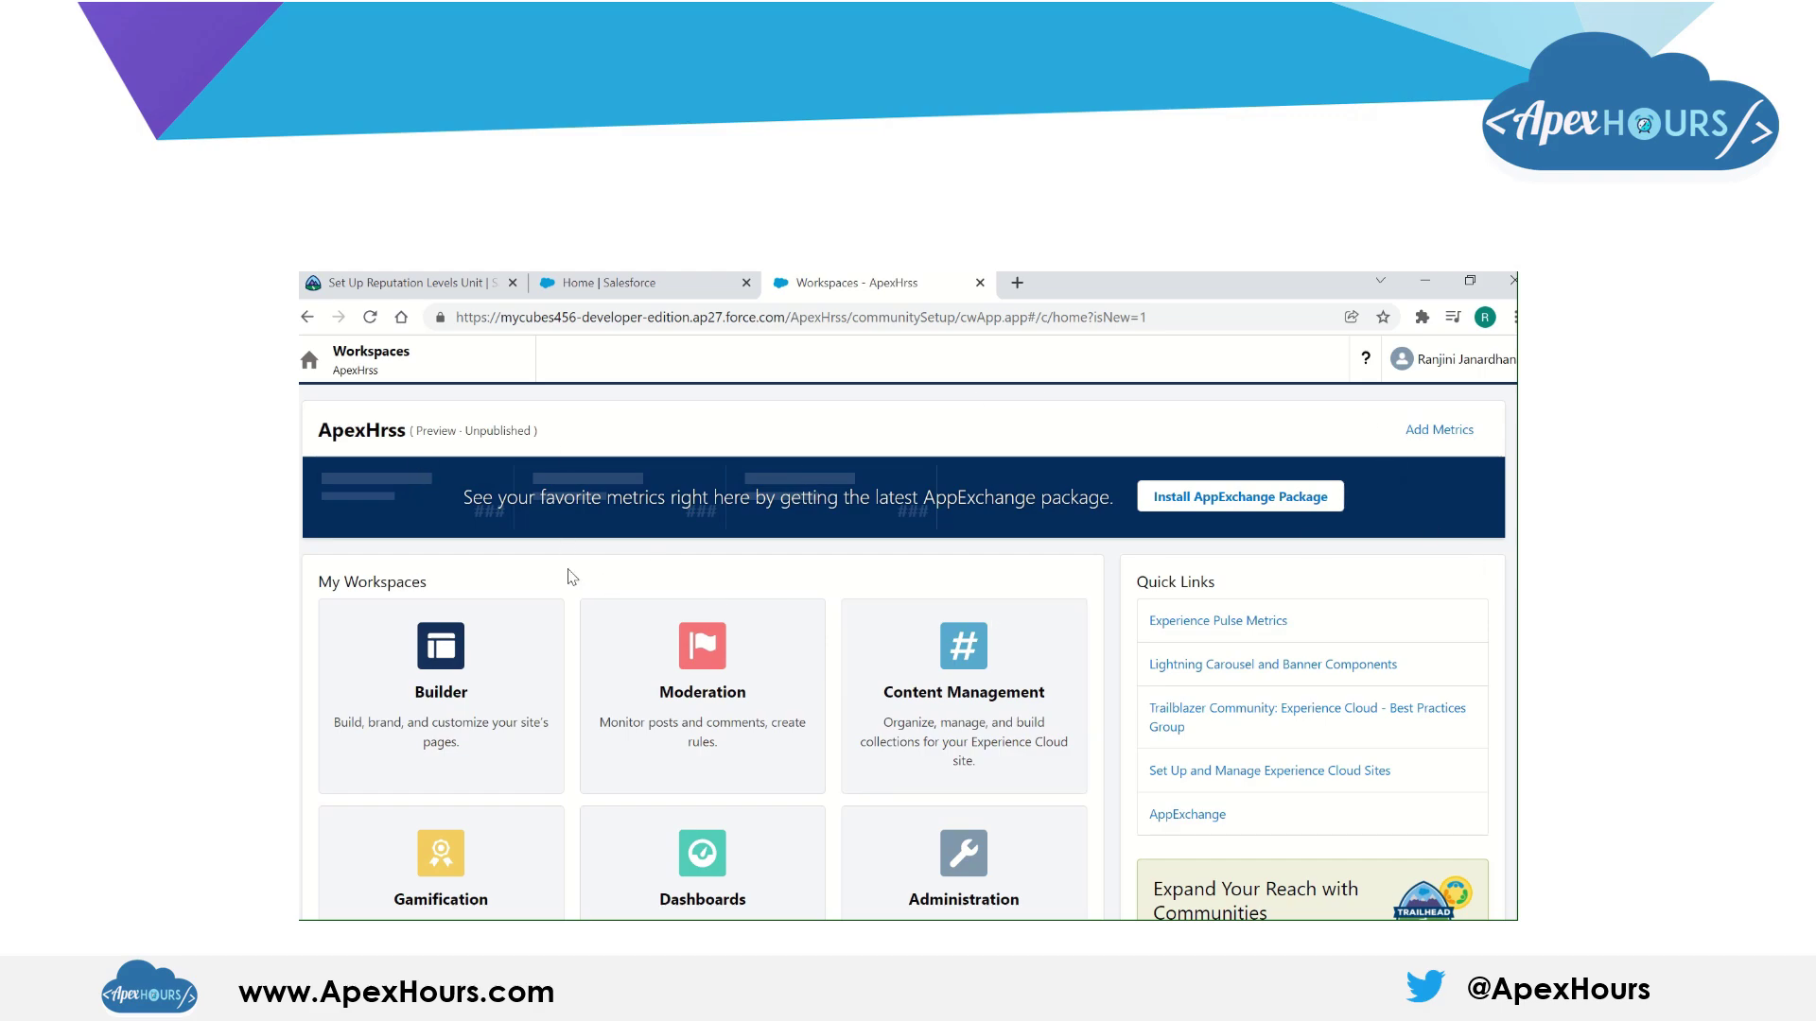
Step: Open the ApexHrss site's Administration settings from Workspaces
{"action": "scroll", "coordinate": [572, 573], "scroll_direction": "down", "scroll_amount": 2}
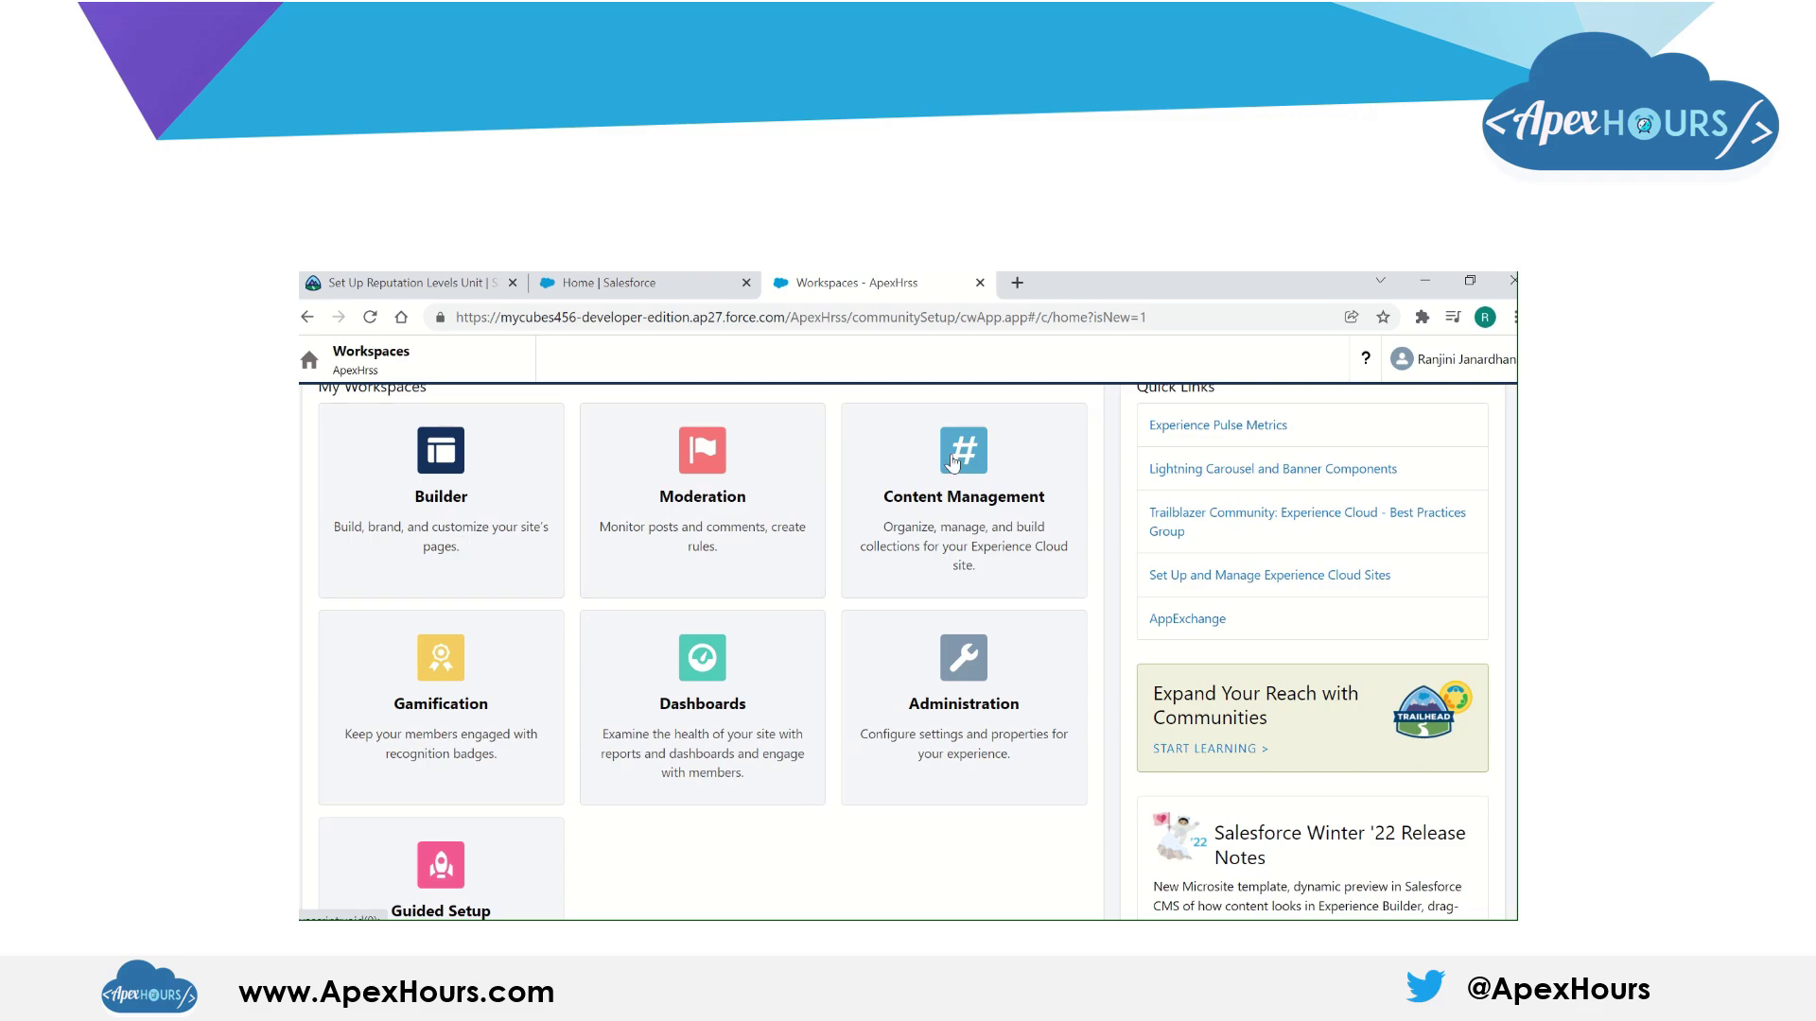
{"action": "left_click", "coordinate": [974, 685]}
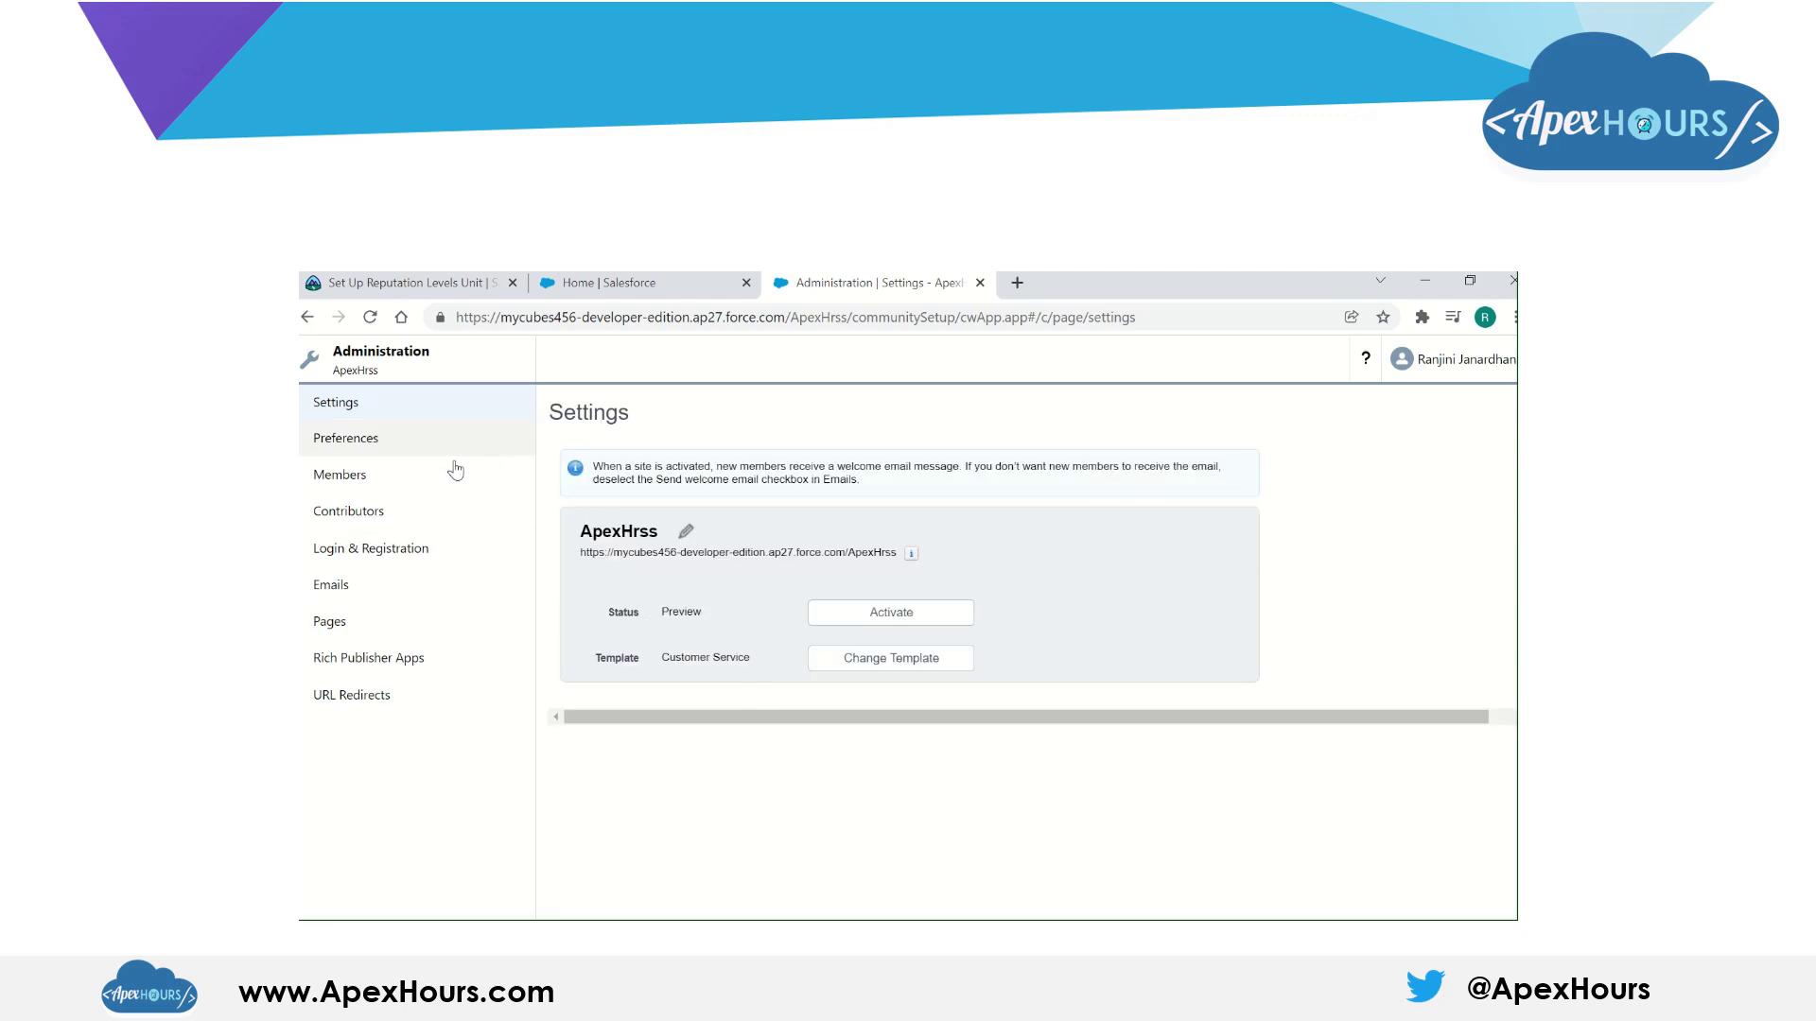
Step: Add Custom: Support Profile to the site's member profiles, searching All profiles
{"action": "left_click", "coordinate": [352, 479]}
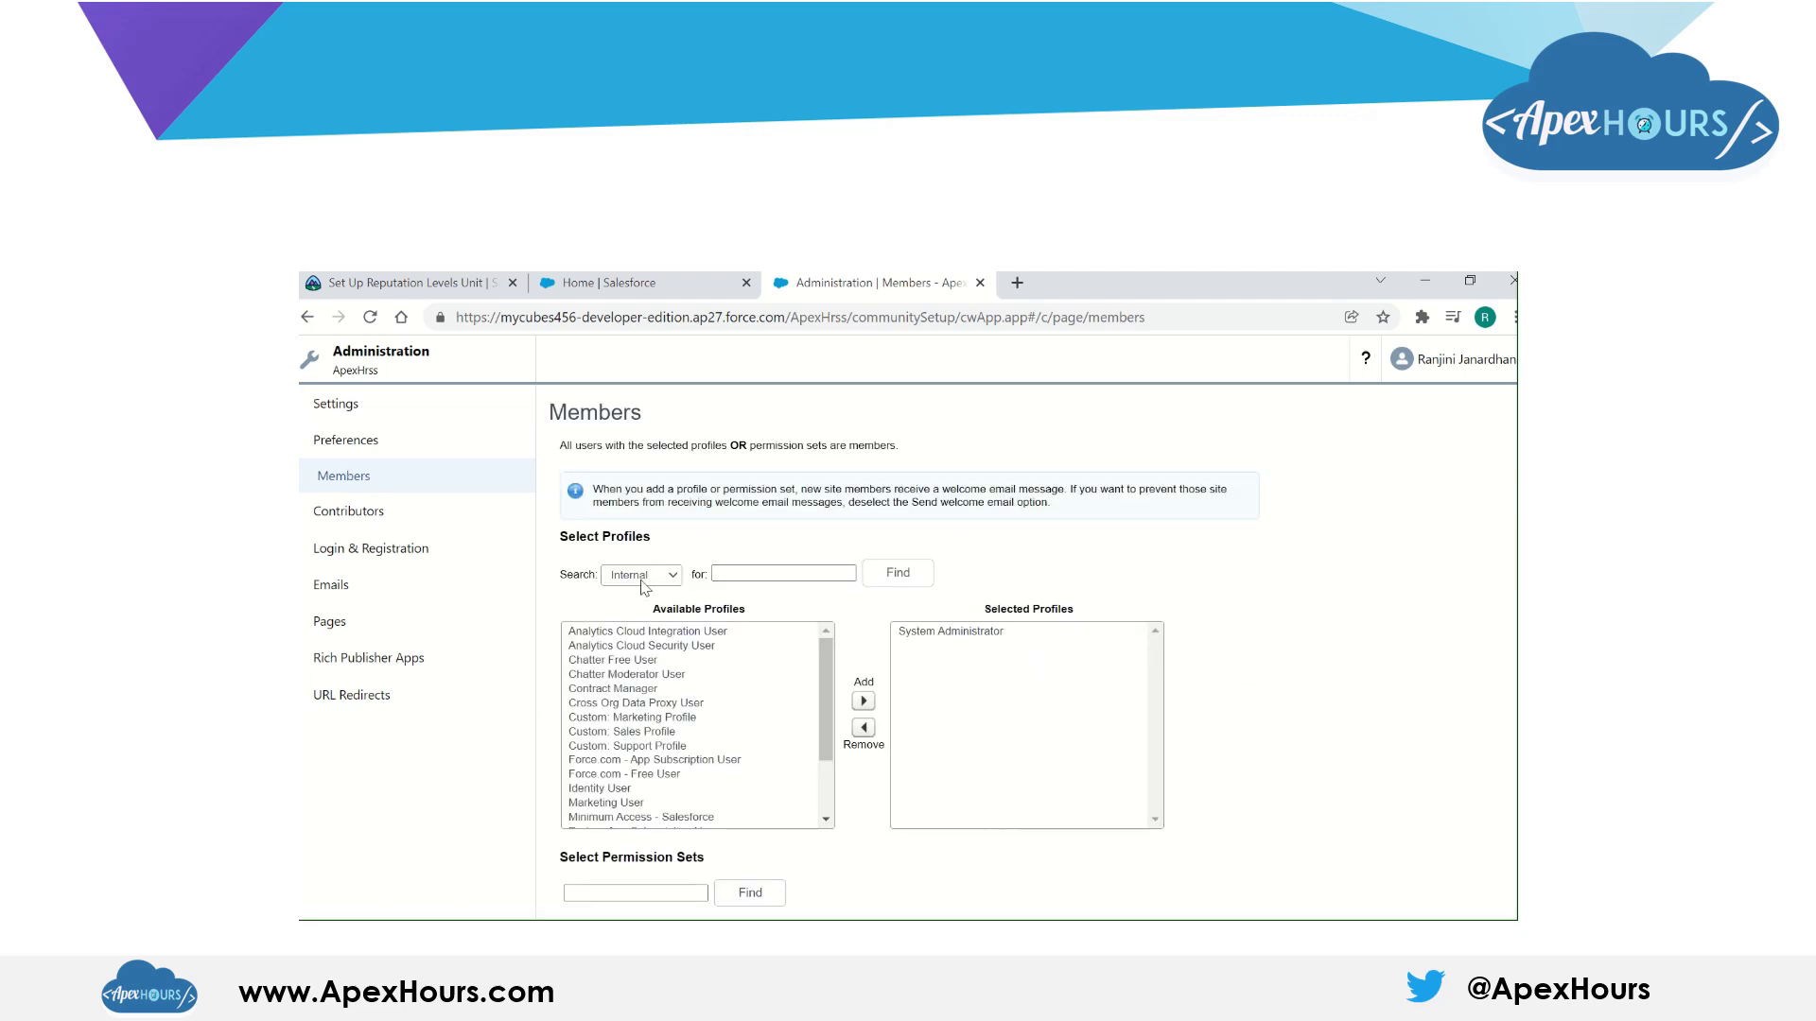
{"action": "left_click", "coordinate": [641, 575]}
{"action": "left_click", "coordinate": [639, 600]}
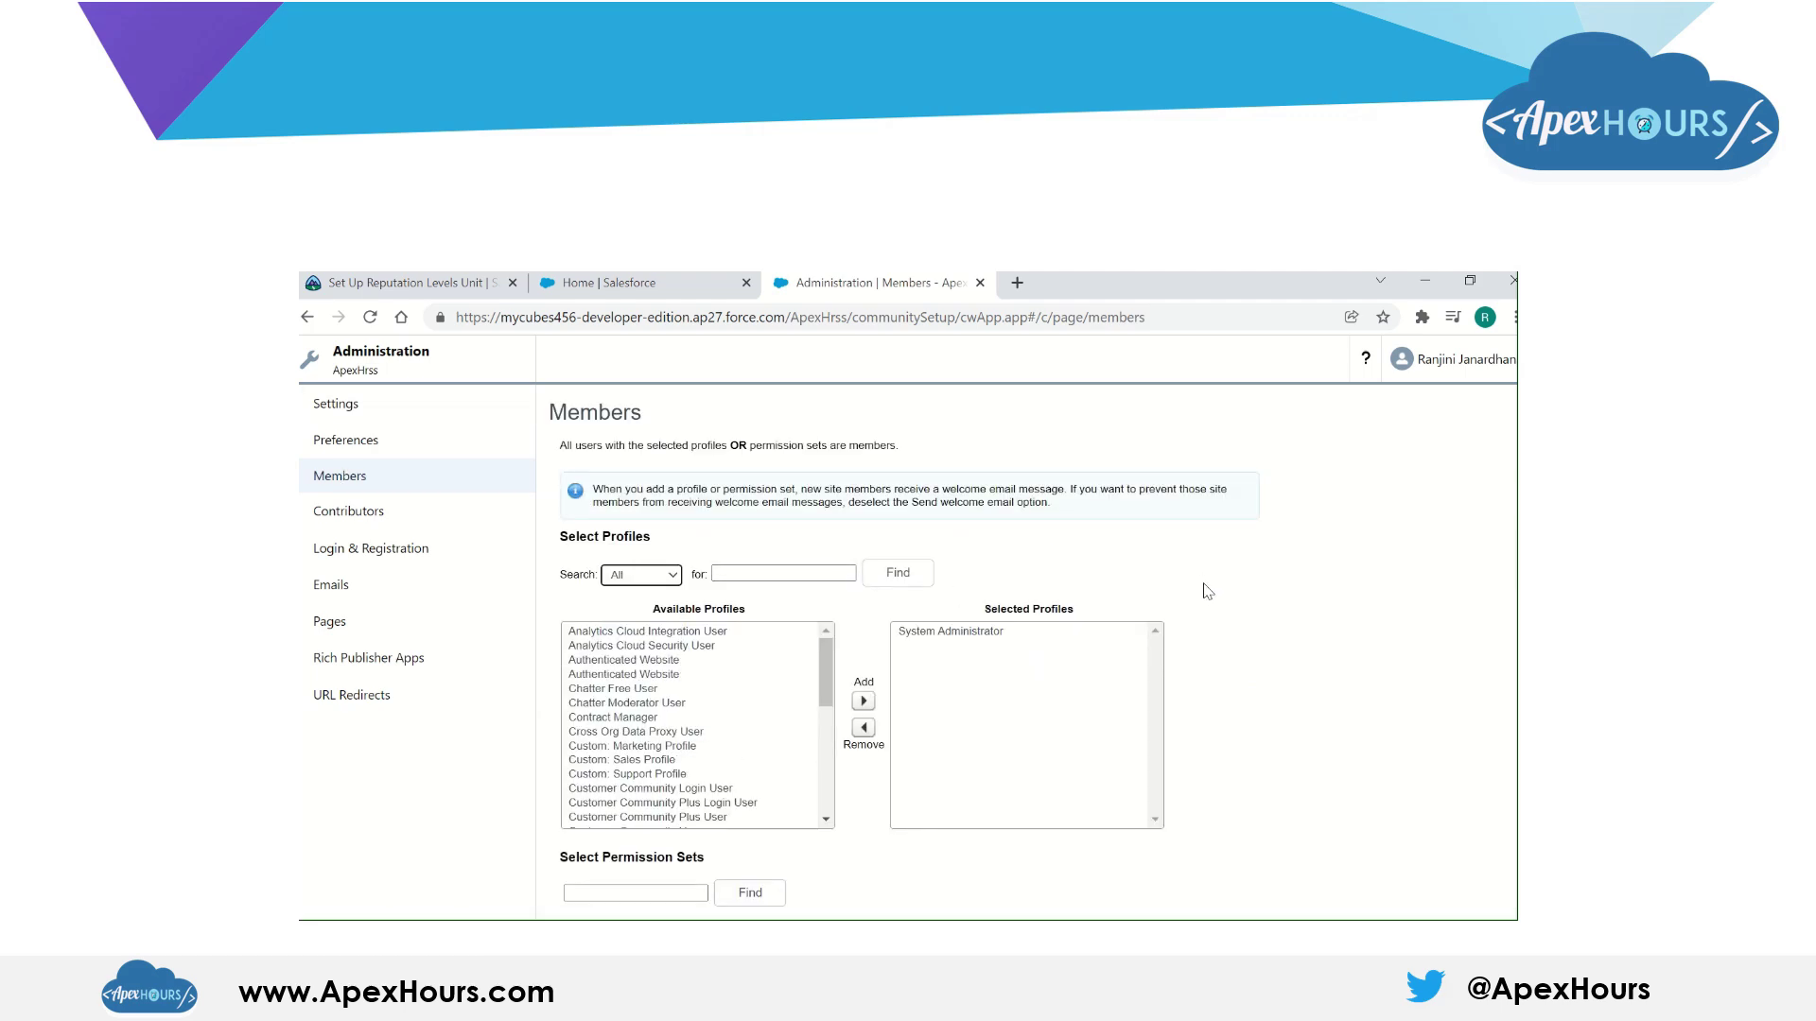
{"action": "scroll", "coordinate": [854, 678], "scroll_direction": "down", "scroll_amount": 5}
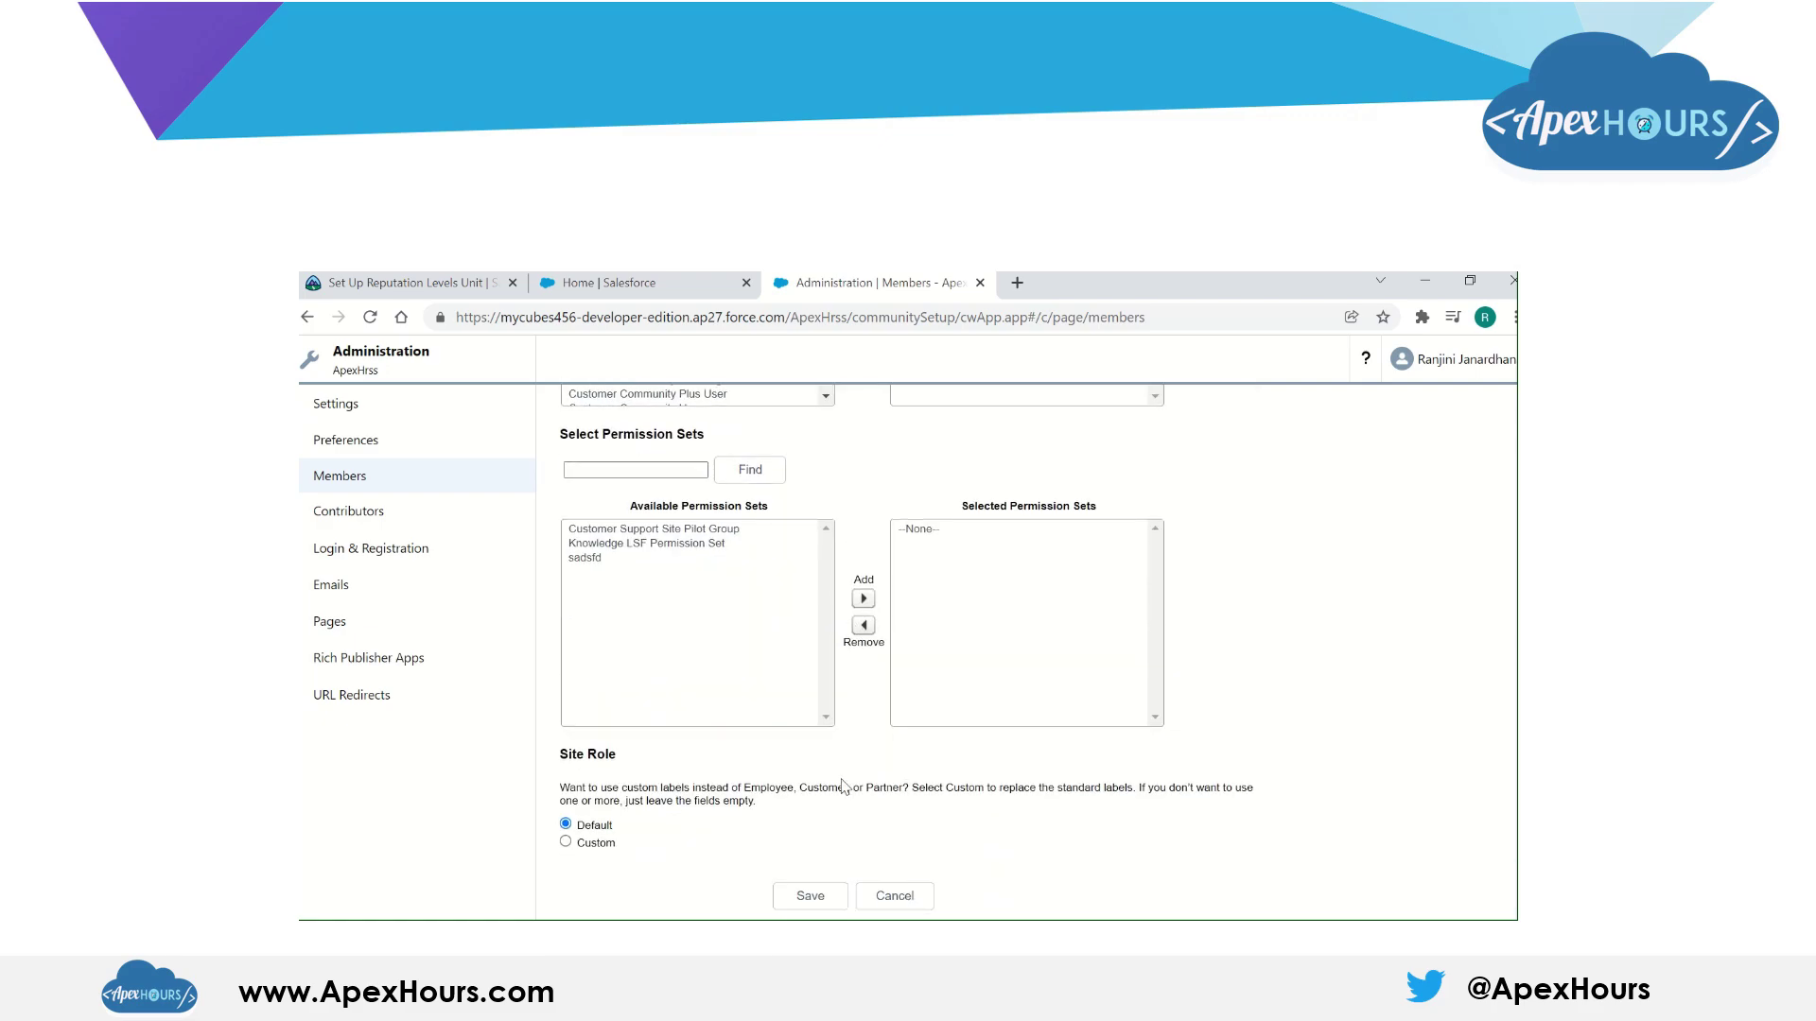
{"action": "scroll", "coordinate": [837, 726], "scroll_direction": "up", "scroll_amount": 5}
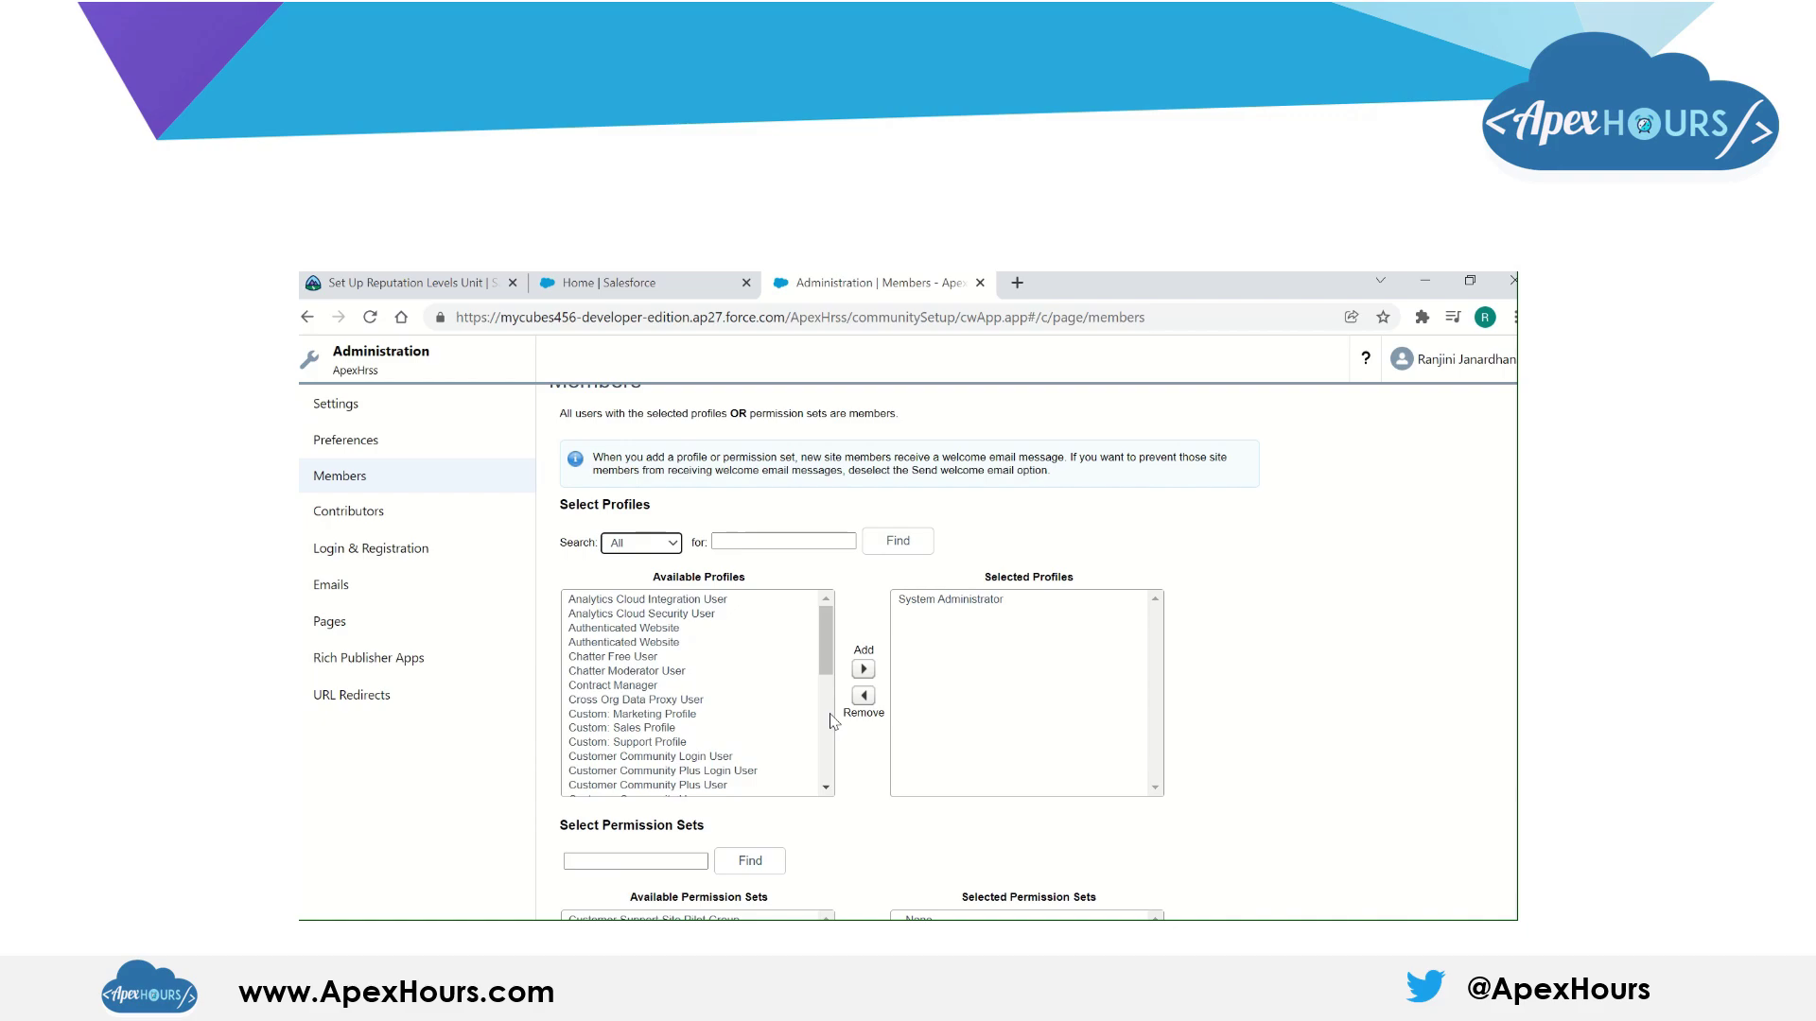
{"action": "left_click", "coordinate": [643, 743]}
{"action": "left_click", "coordinate": [863, 669]}
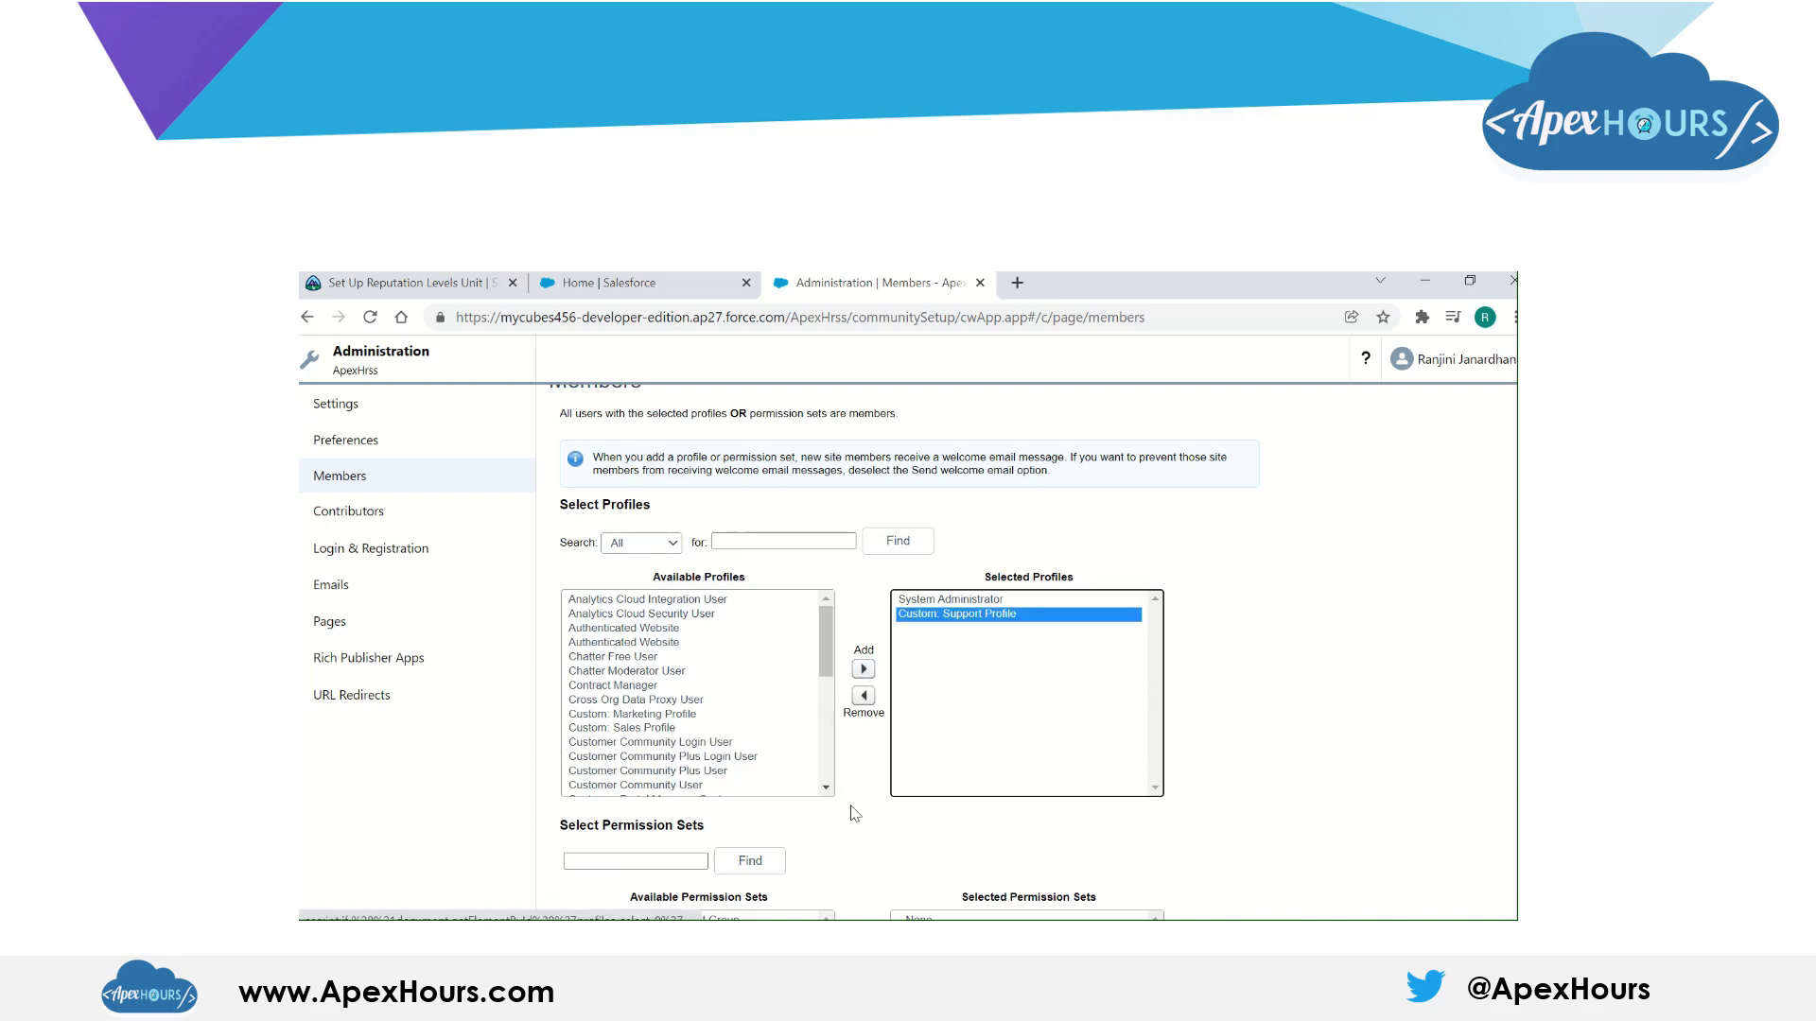
Step: Add the Customer Support Site Pilot Group permission set, save, and open Builder
{"action": "scroll", "coordinate": [855, 814], "scroll_direction": "down", "scroll_amount": 3}
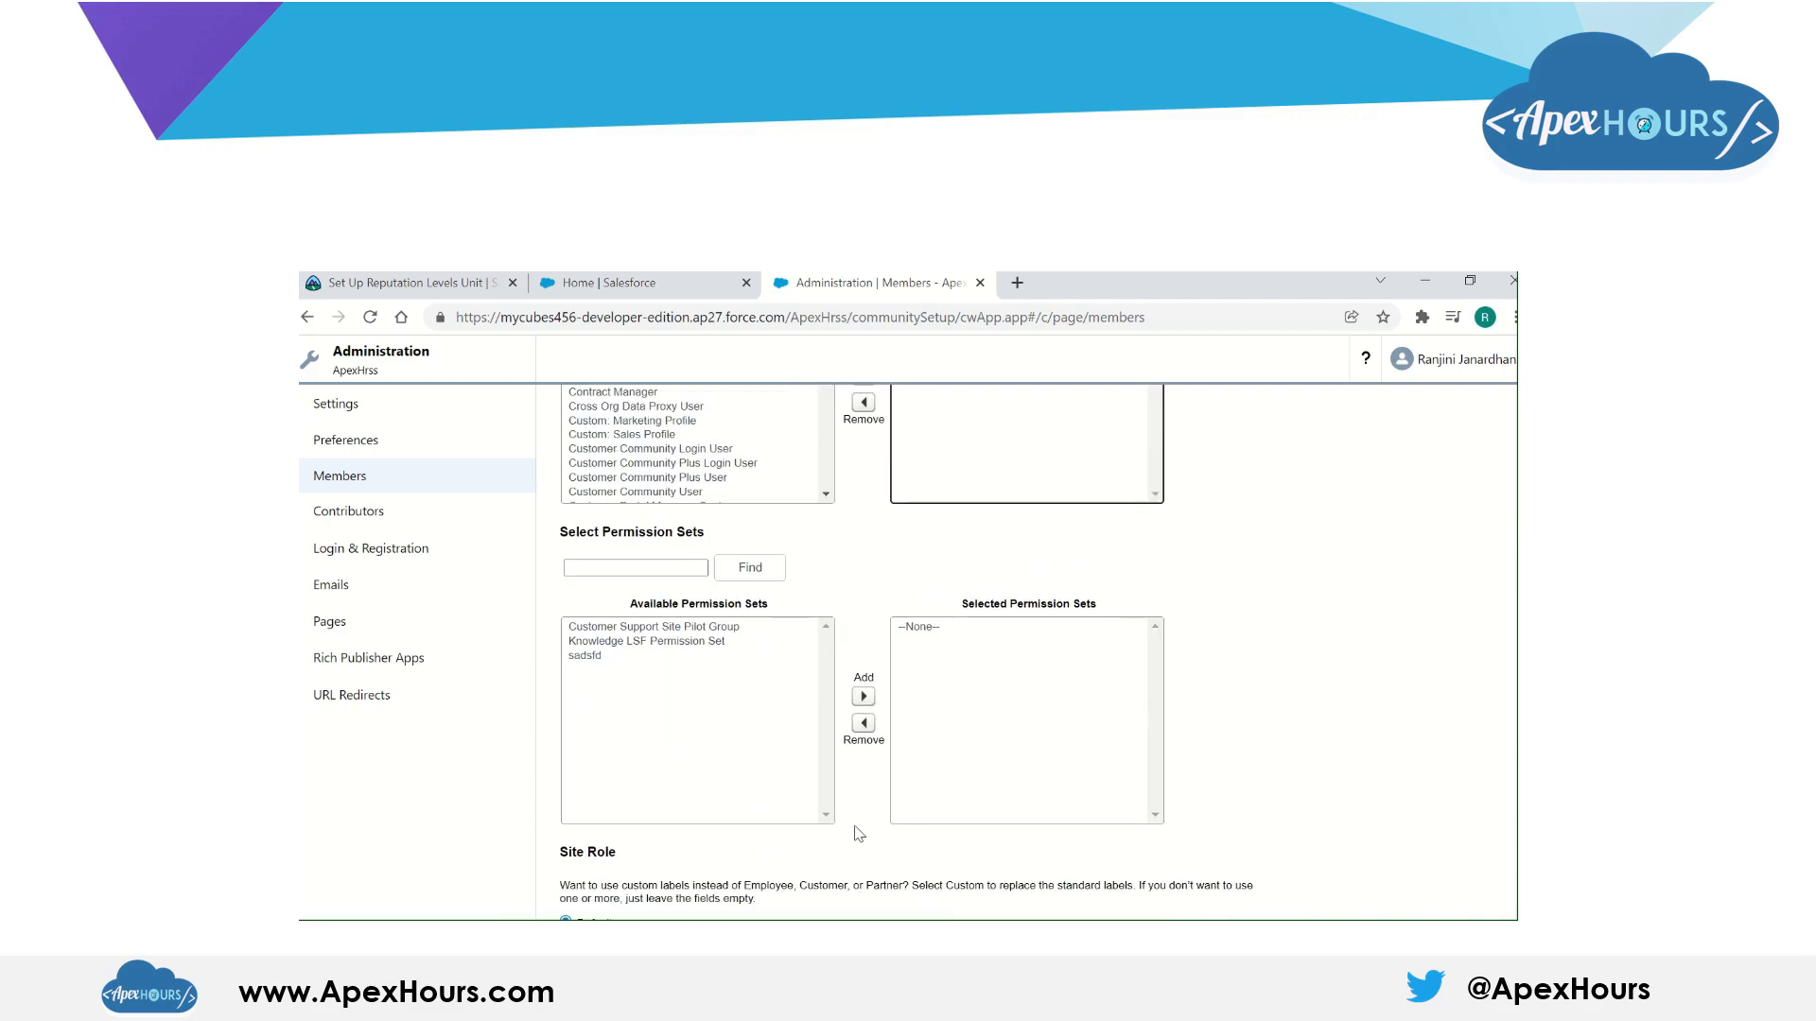
{"action": "left_click", "coordinate": [683, 628]}
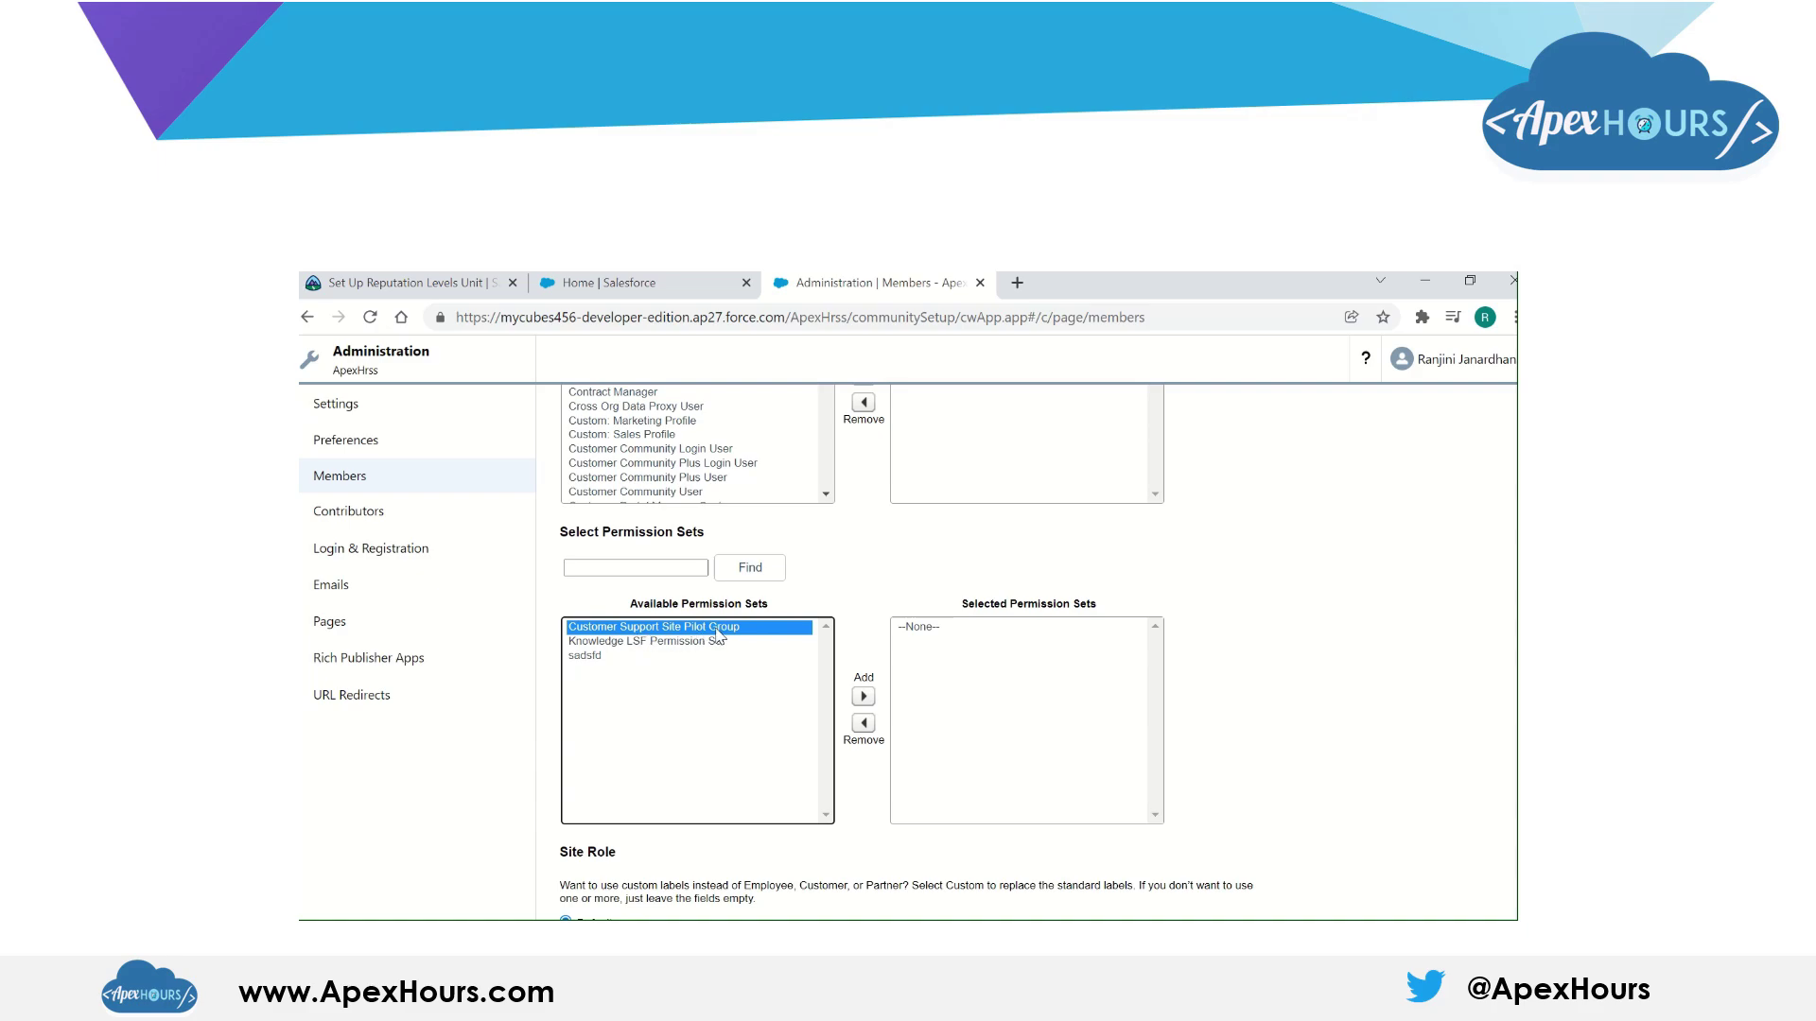
{"action": "left_click", "coordinate": [863, 696]}
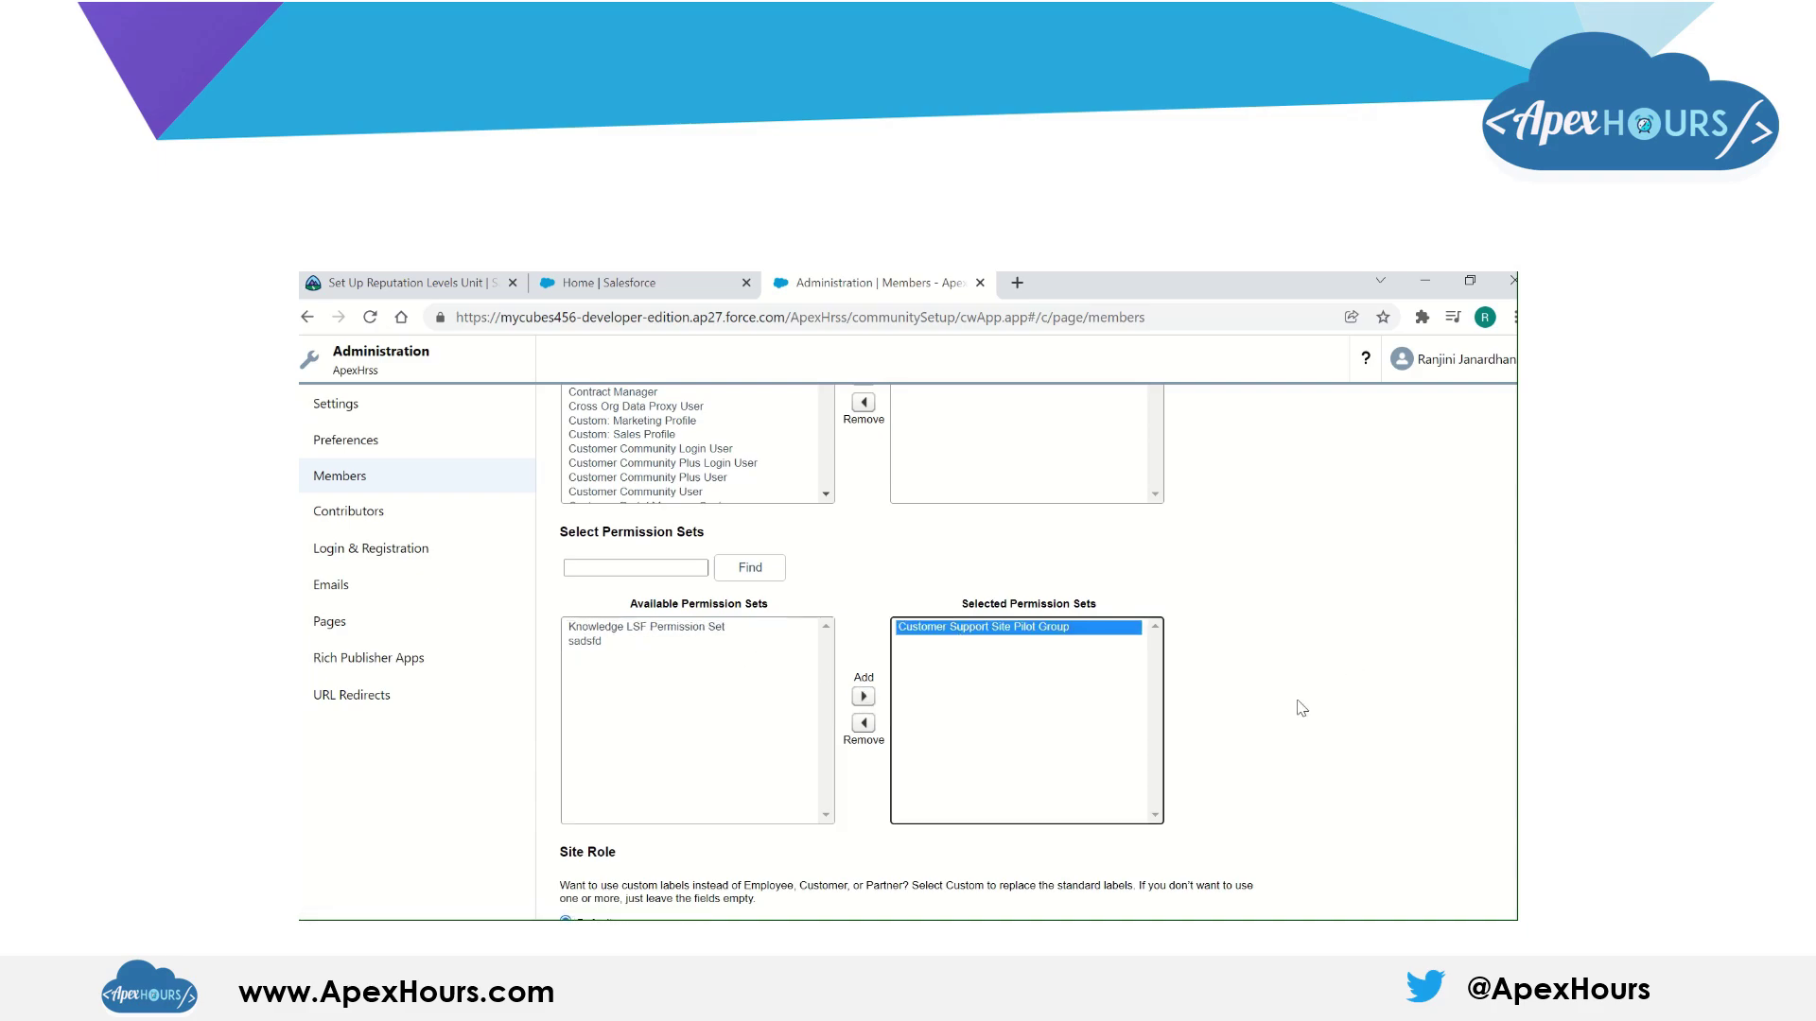
{"action": "scroll", "coordinate": [1264, 768], "scroll_direction": "down", "scroll_amount": 1}
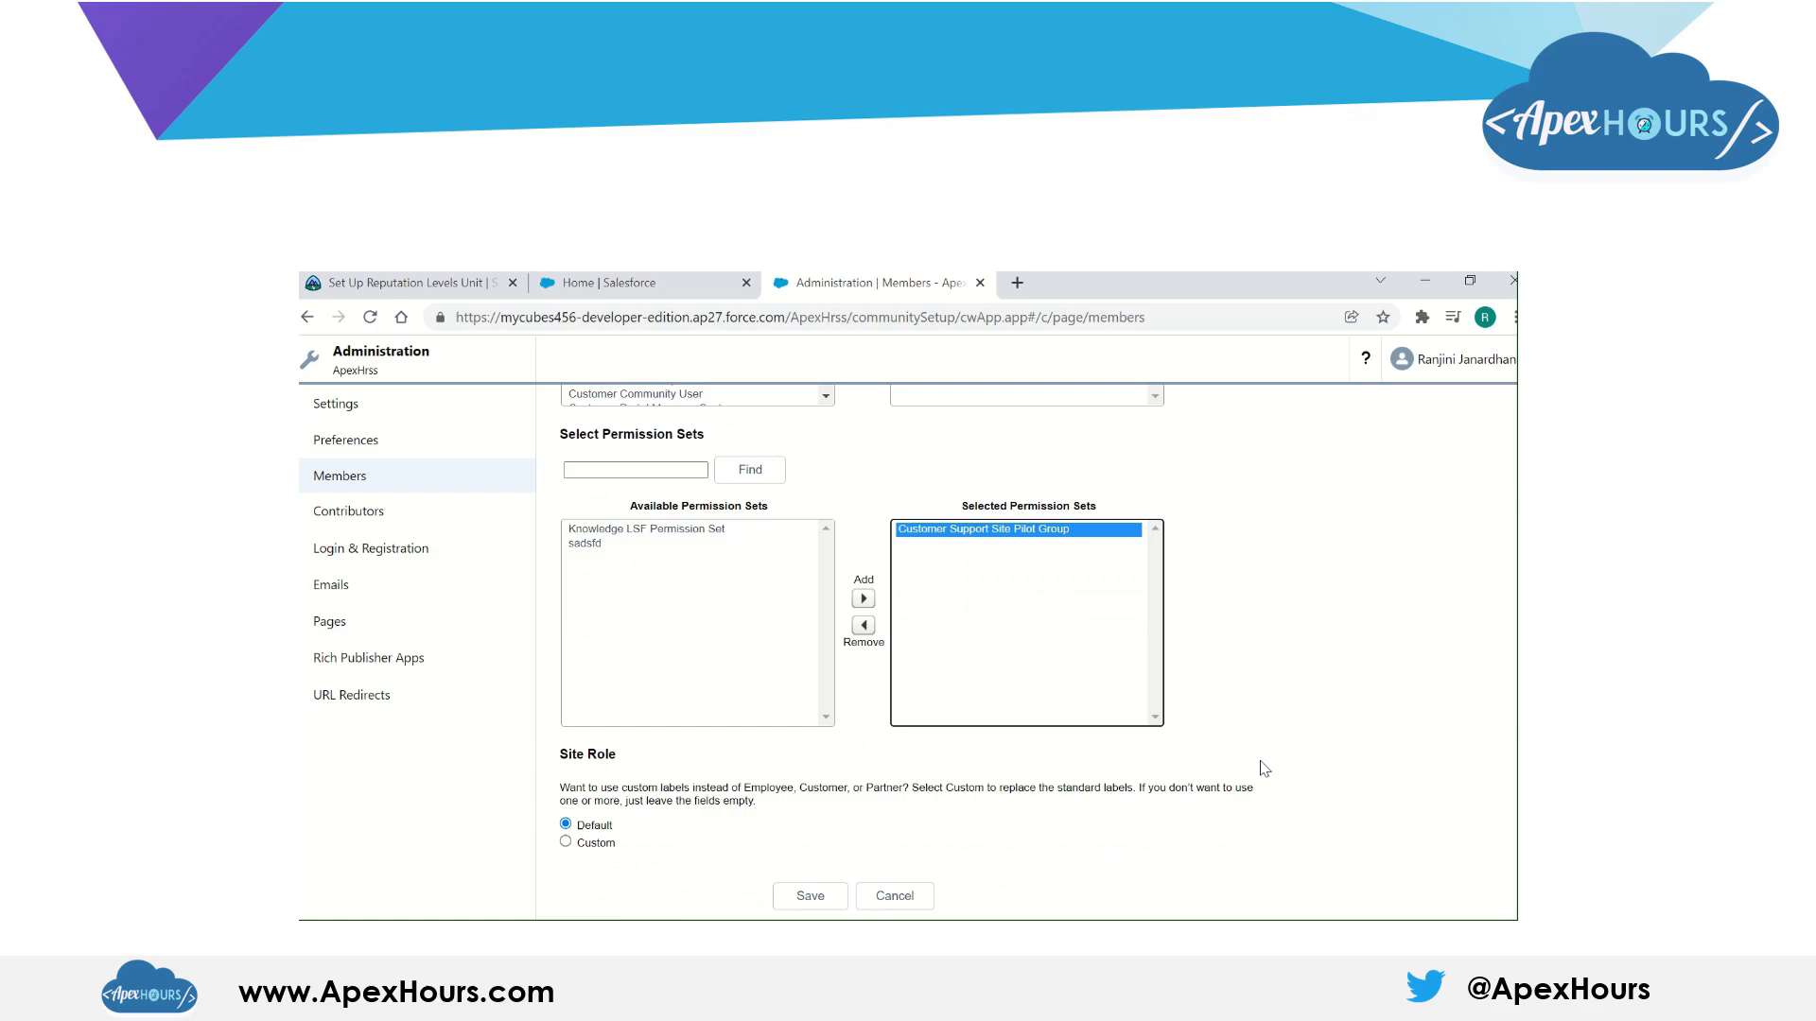
{"action": "left_click", "coordinate": [817, 895]}
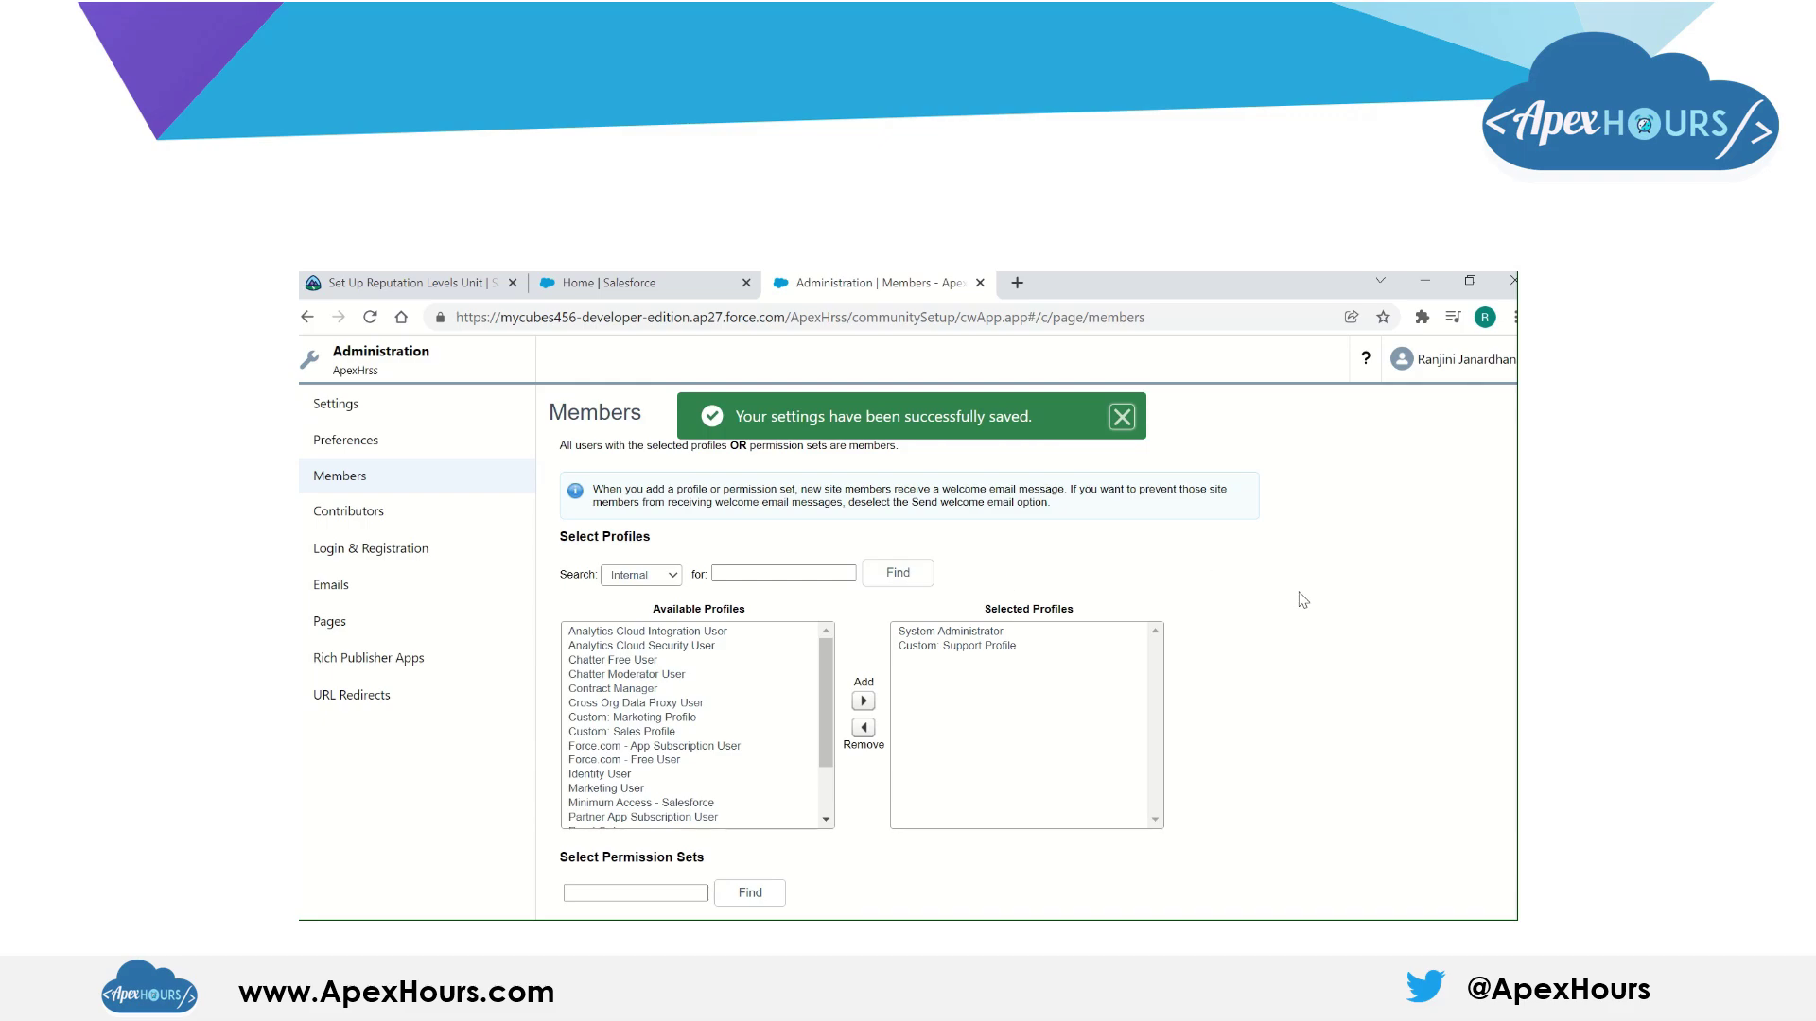
{"action": "left_click", "coordinate": [390, 367]}
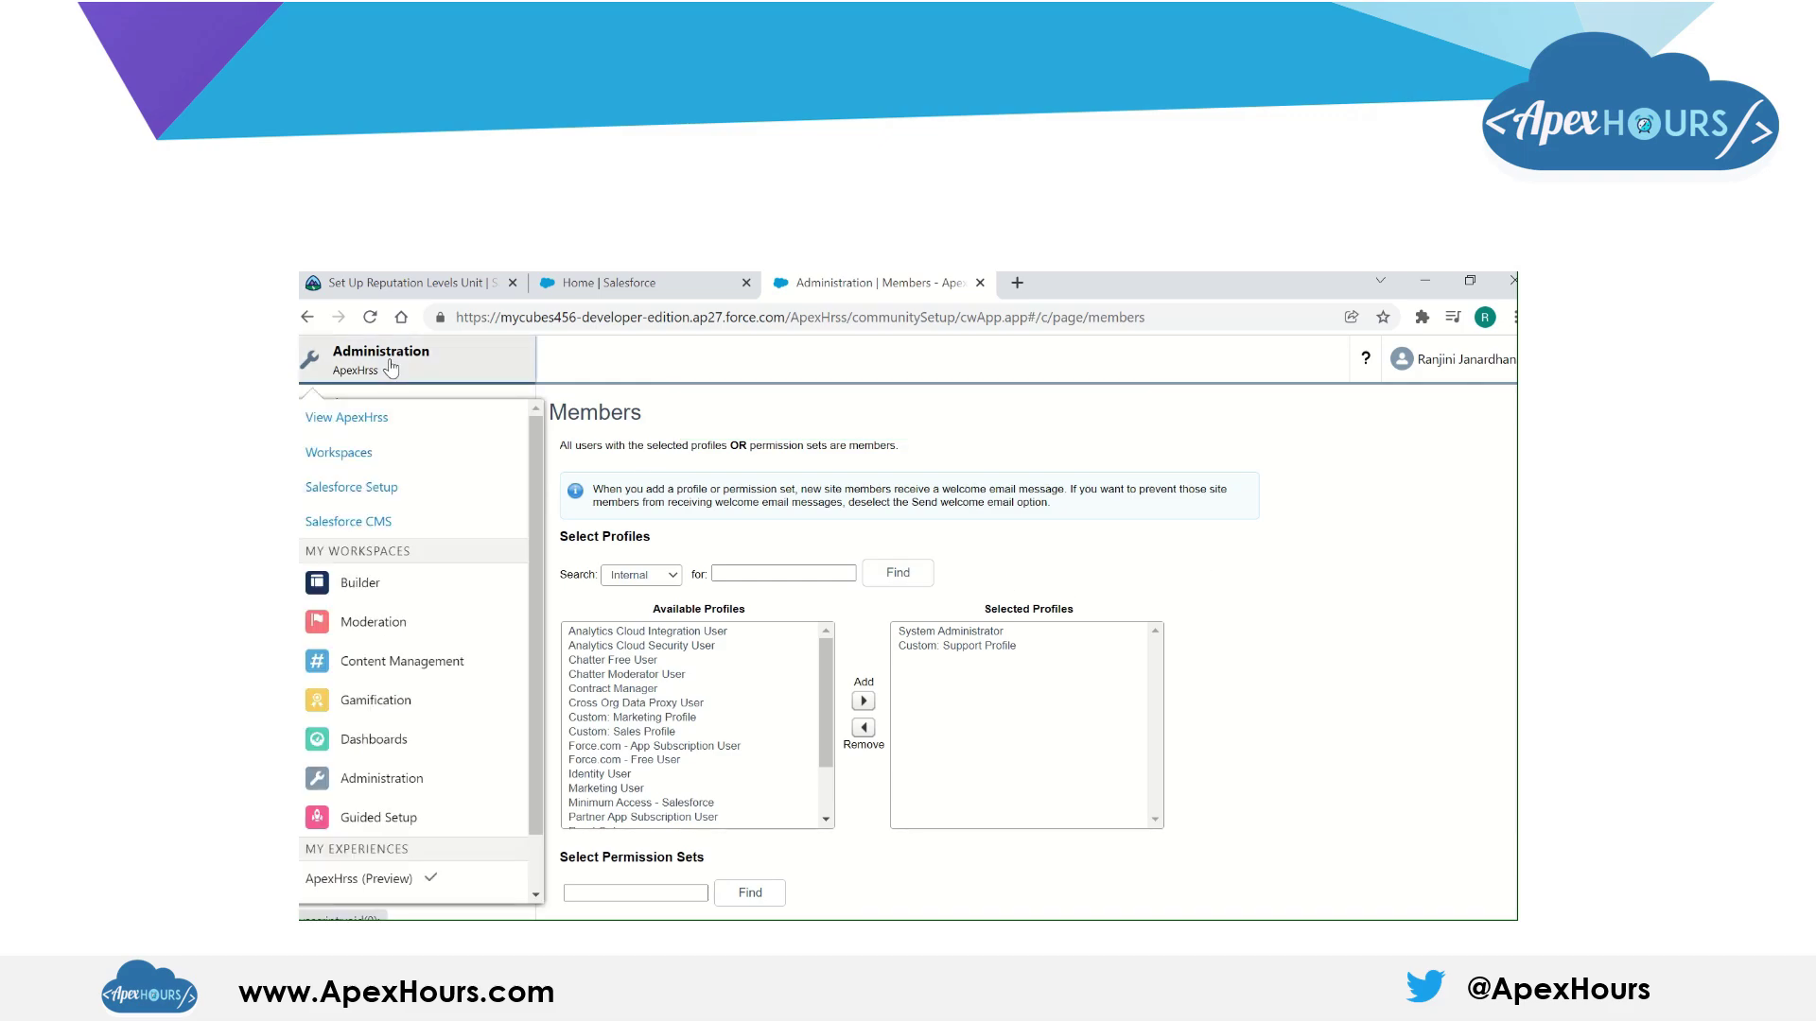
{"action": "left_click", "coordinate": [374, 584]}
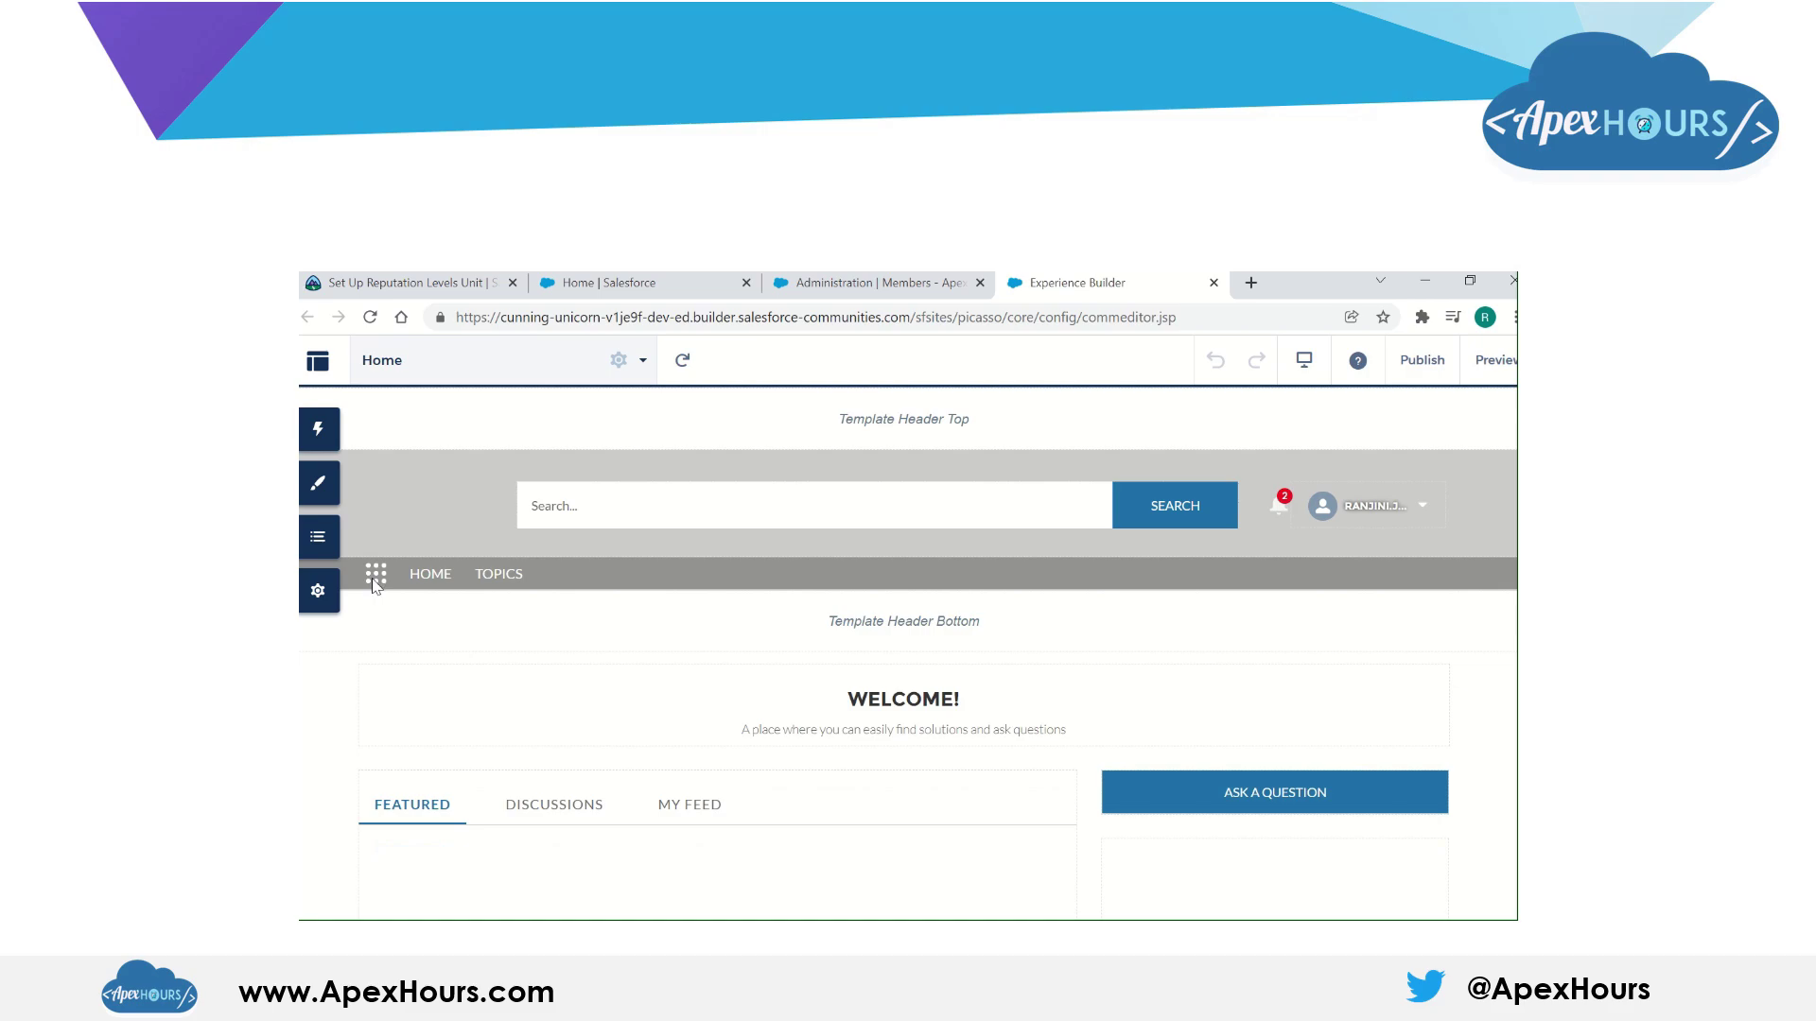
Step: Upload AHLogo as the company logo in the theme's image settings
{"action": "left_click", "coordinate": [319, 487]}
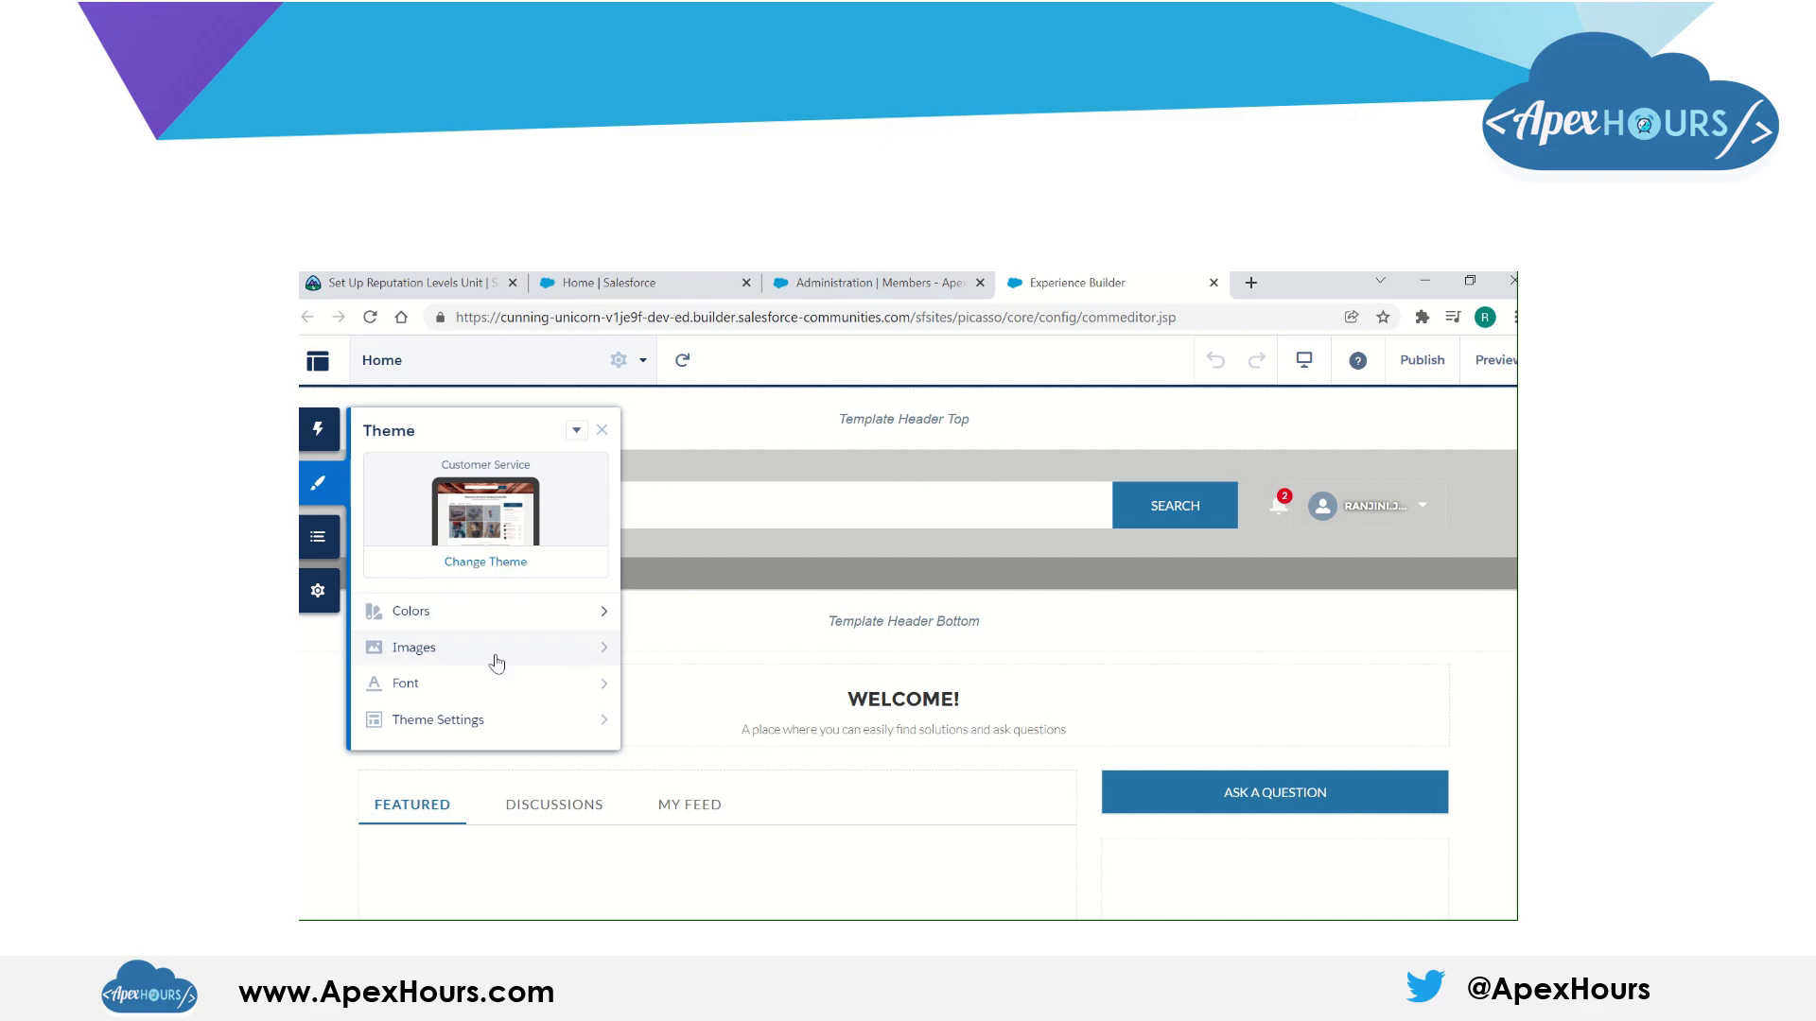
{"action": "left_click", "coordinate": [448, 653]}
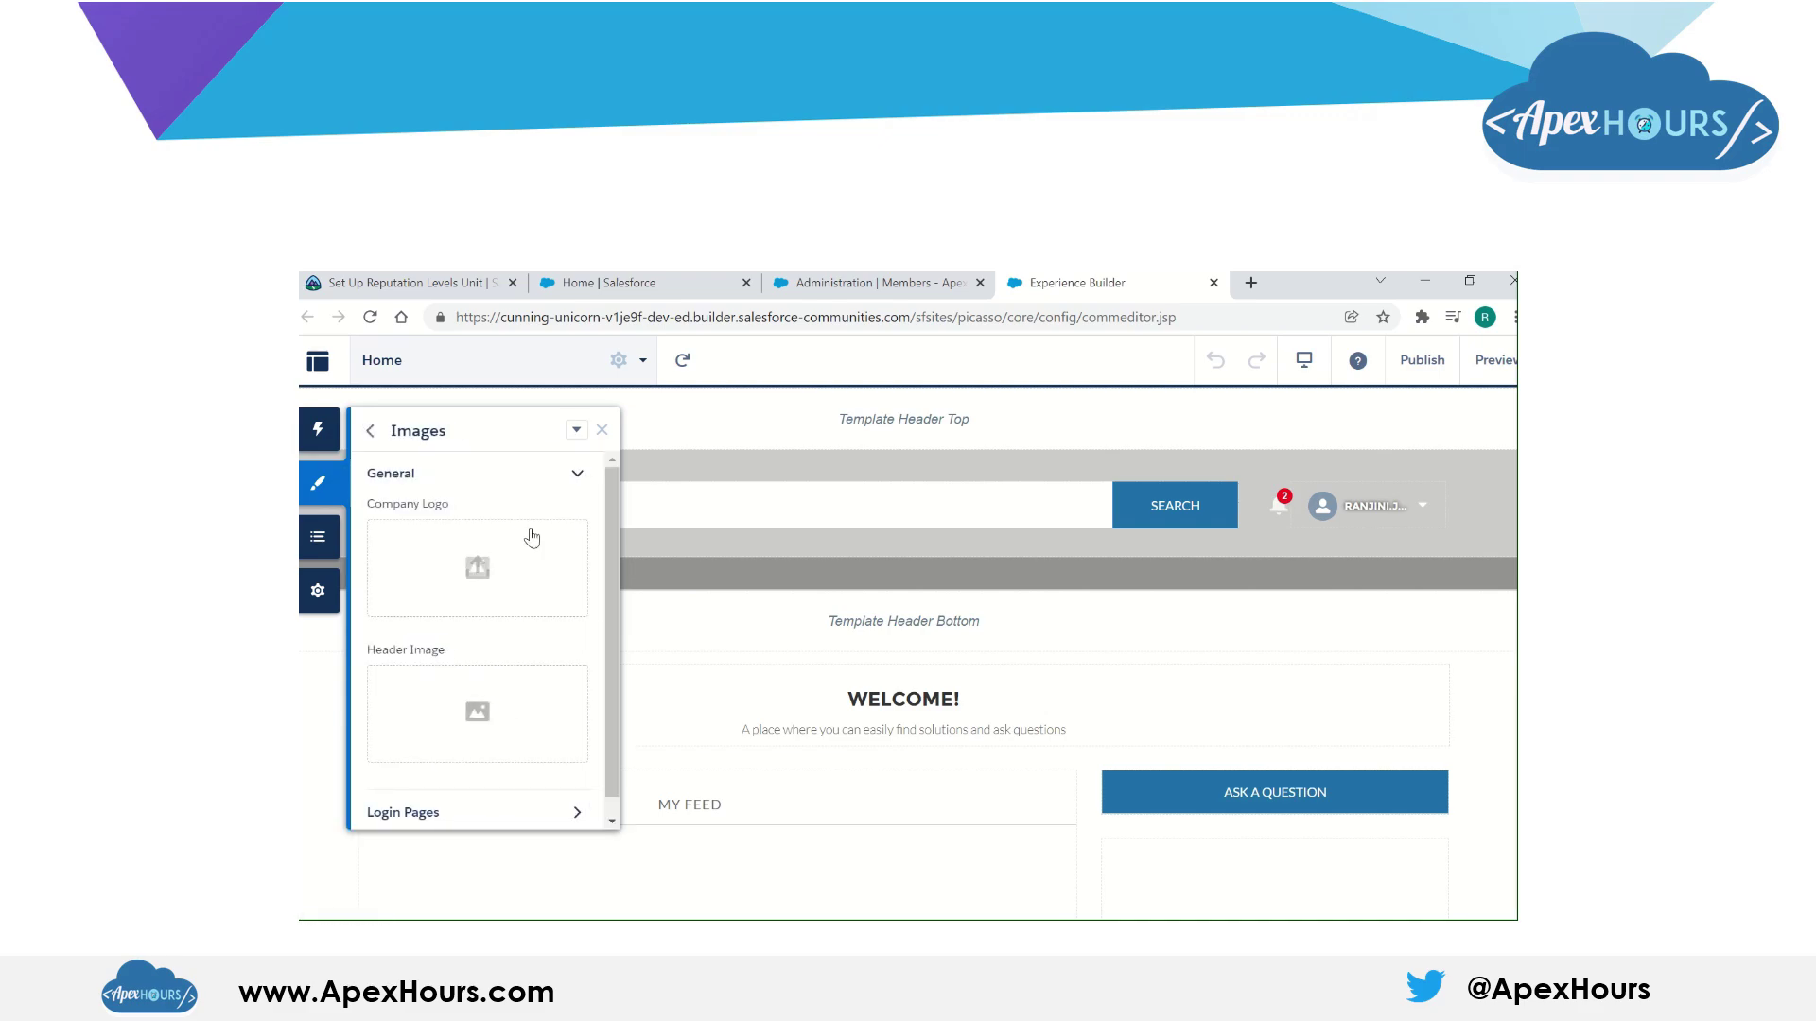
{"action": "left_click", "coordinate": [476, 571]}
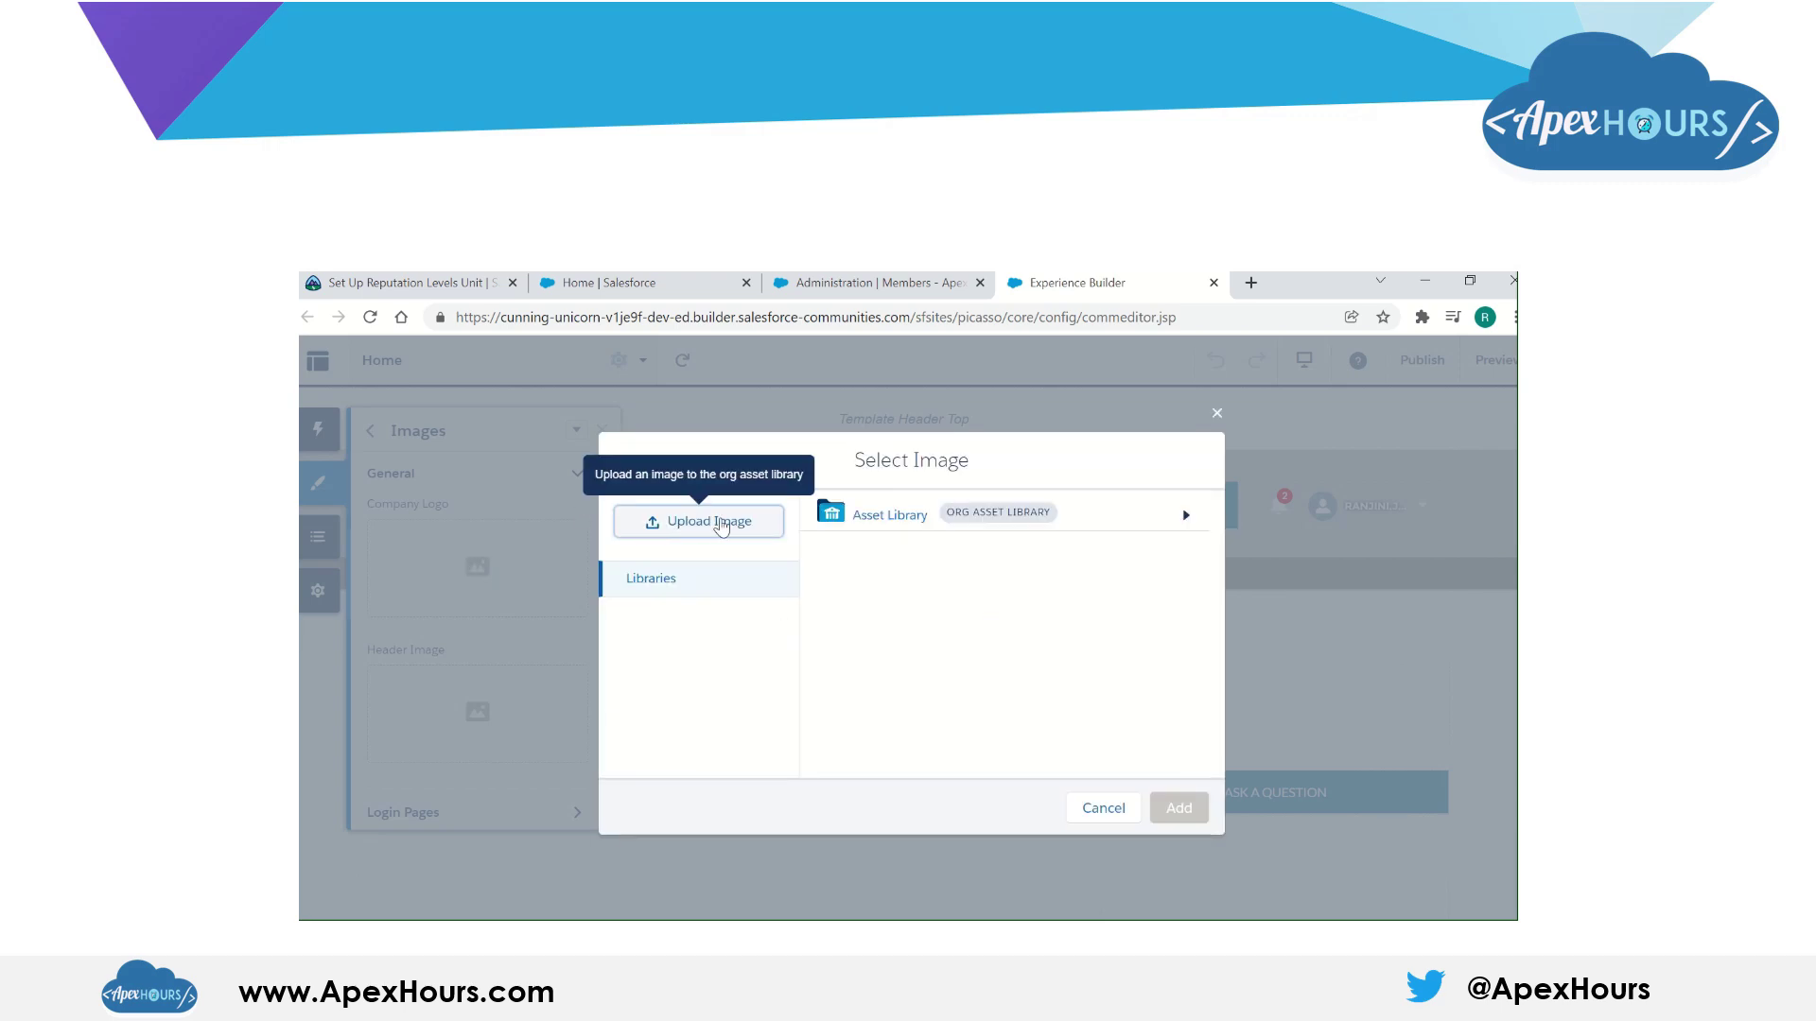
{"action": "left_click", "coordinate": [709, 522]}
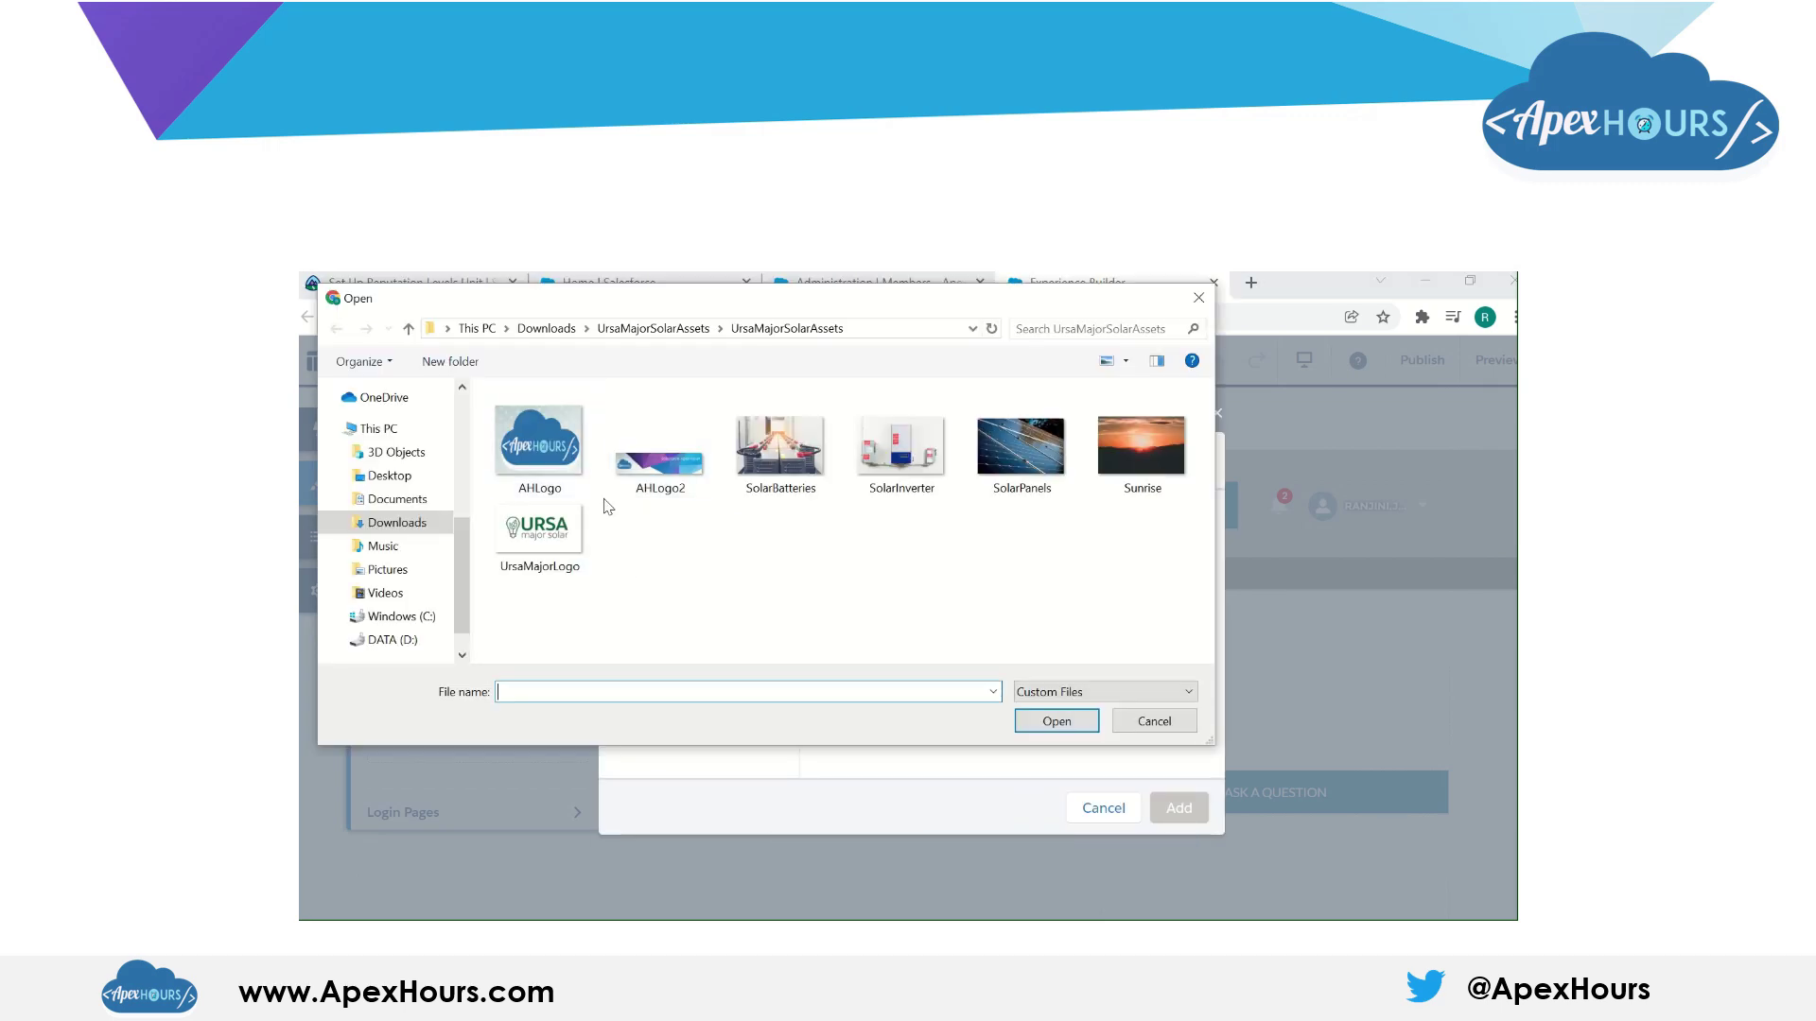
{"action": "left_click", "coordinate": [554, 457]}
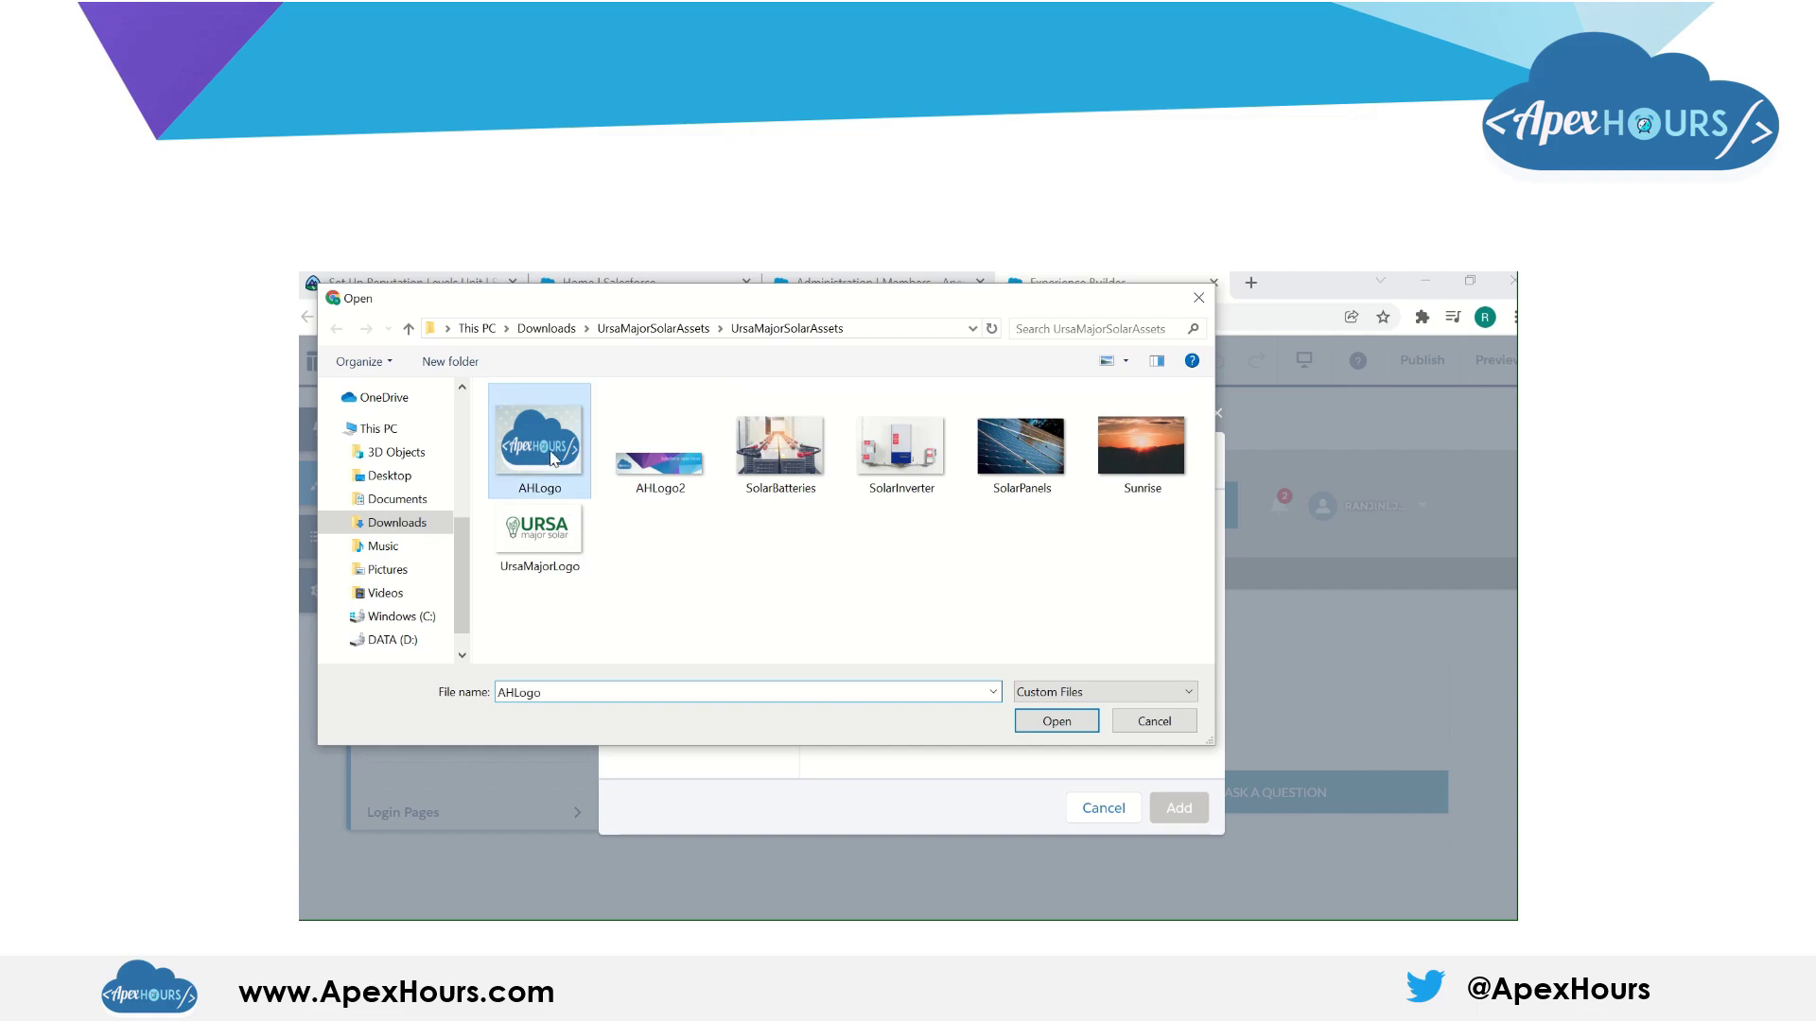
{"action": "left_click", "coordinate": [1029, 715]}
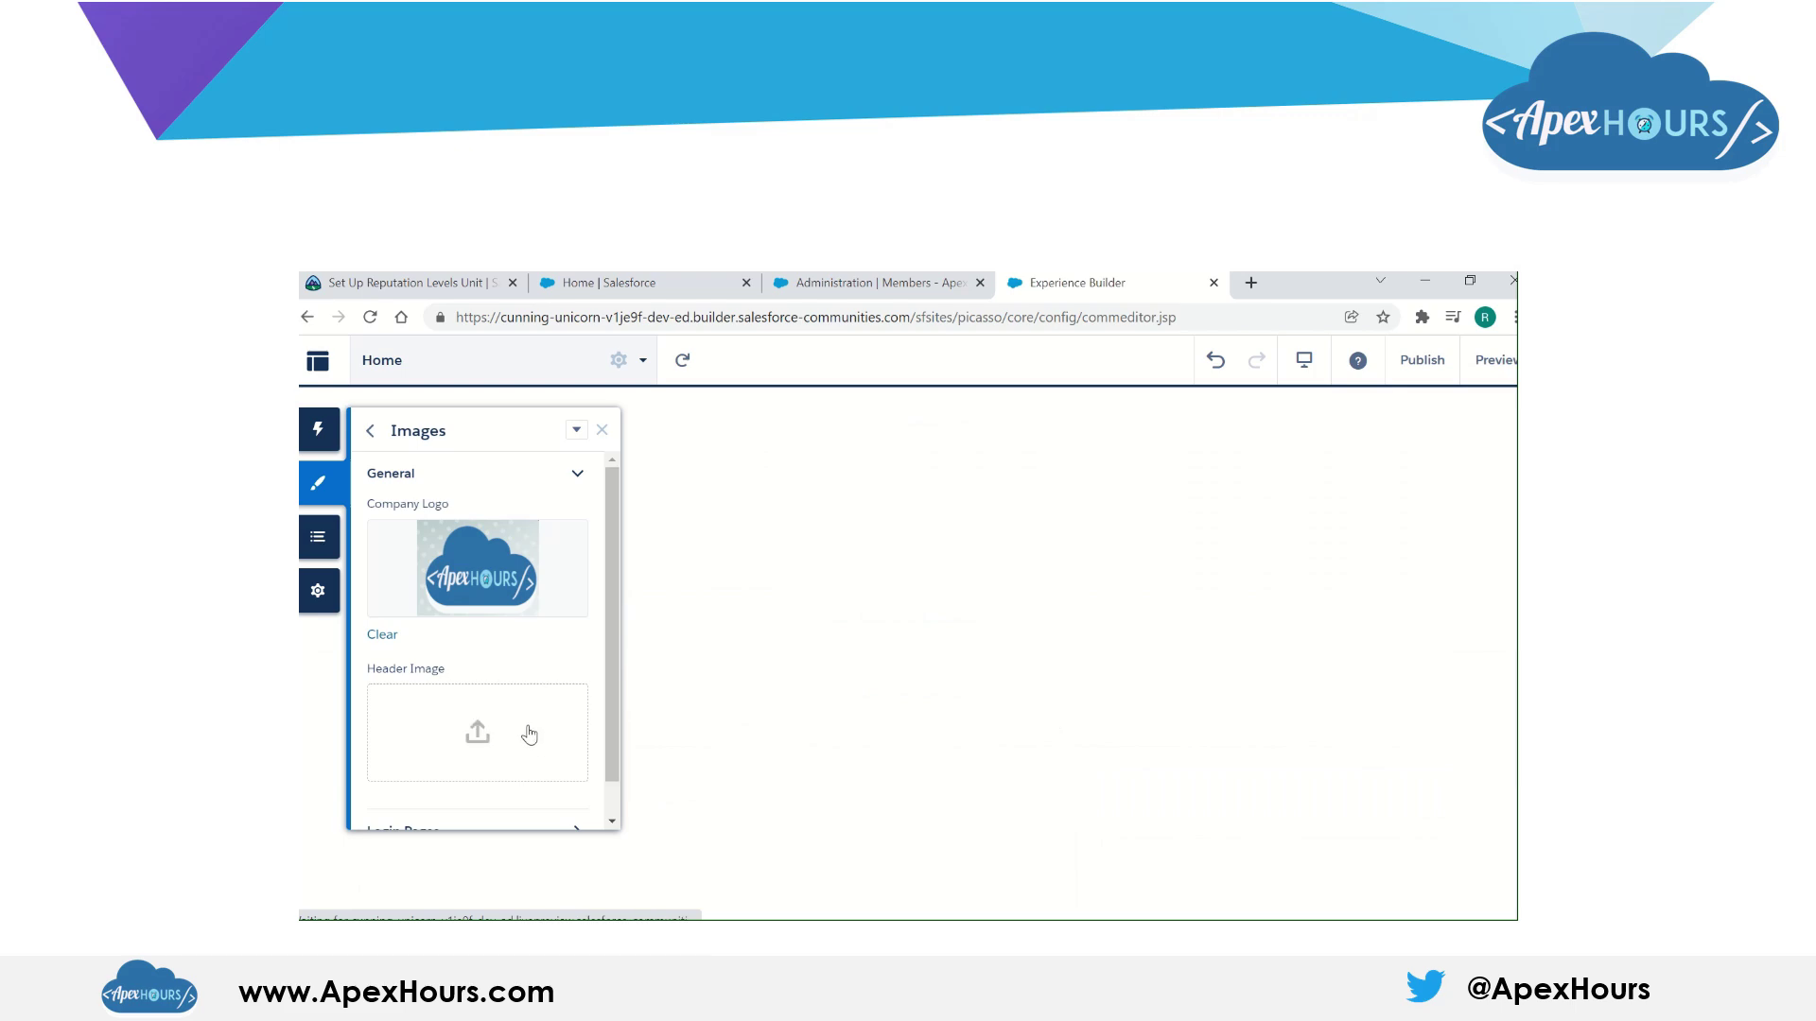
Step: Upload AHLogo2 as the site header image
{"action": "left_click", "coordinate": [548, 733]}
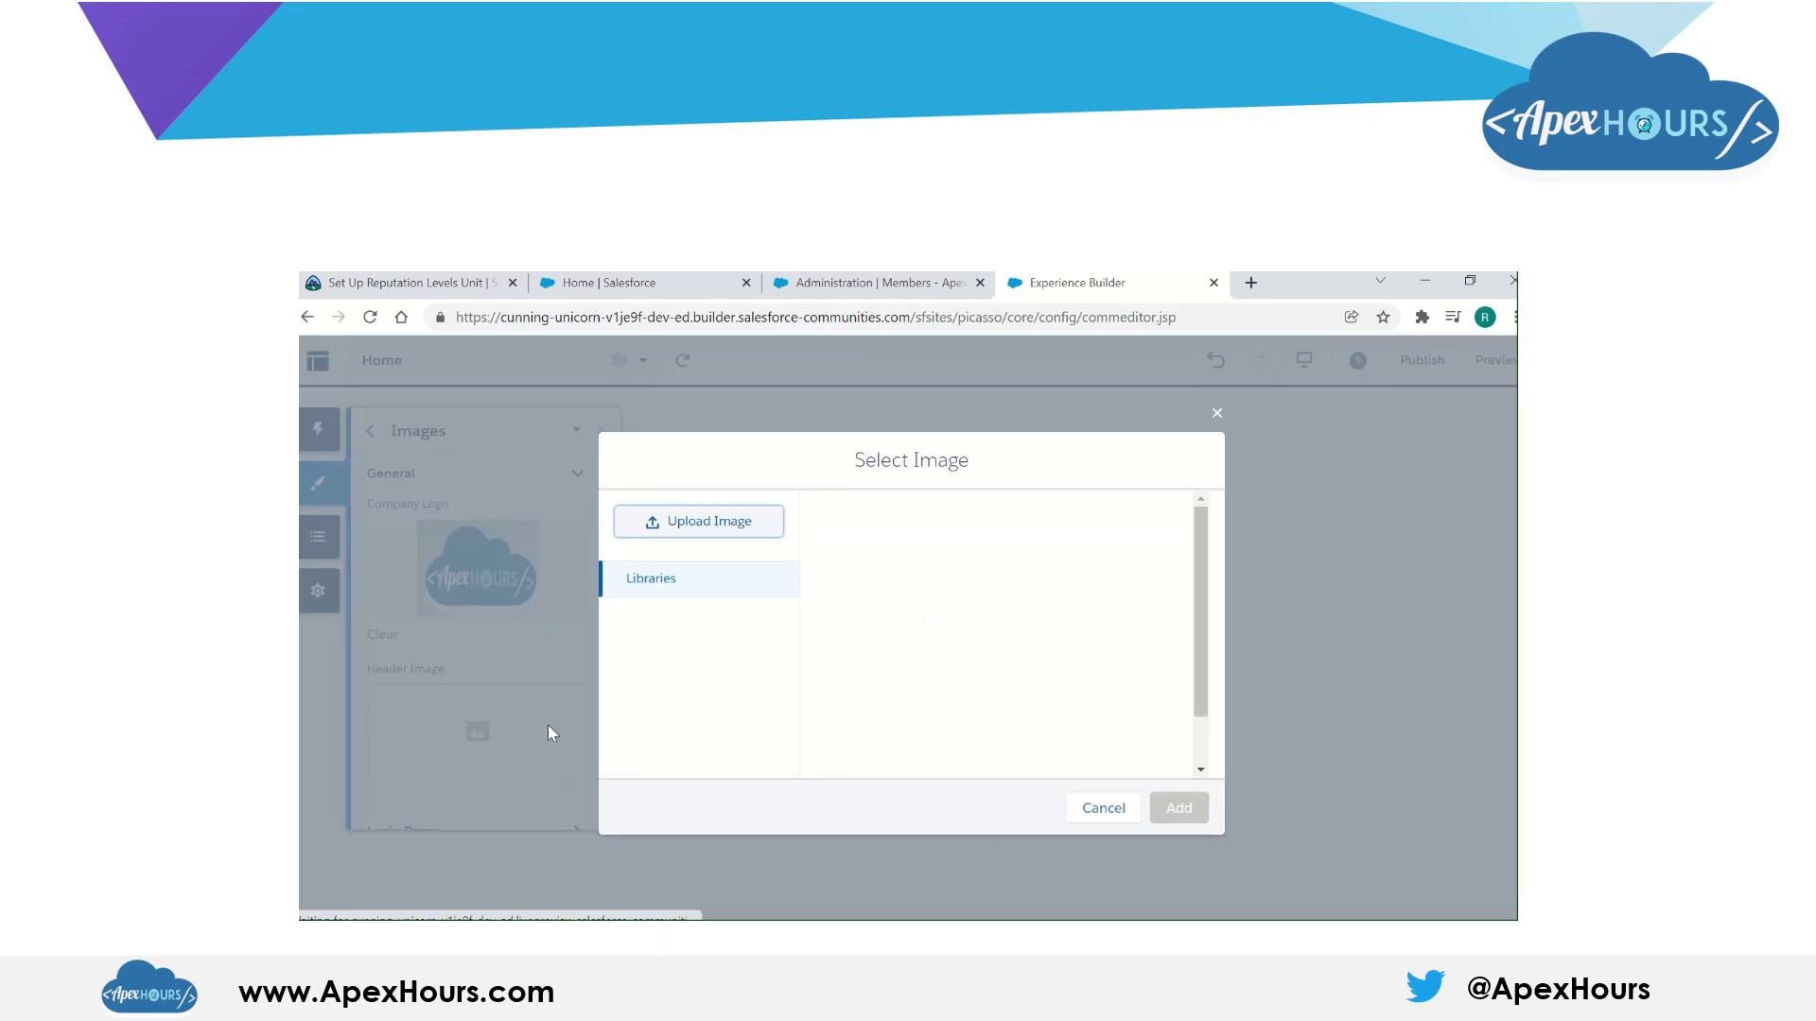
{"action": "left_click", "coordinate": [705, 523]}
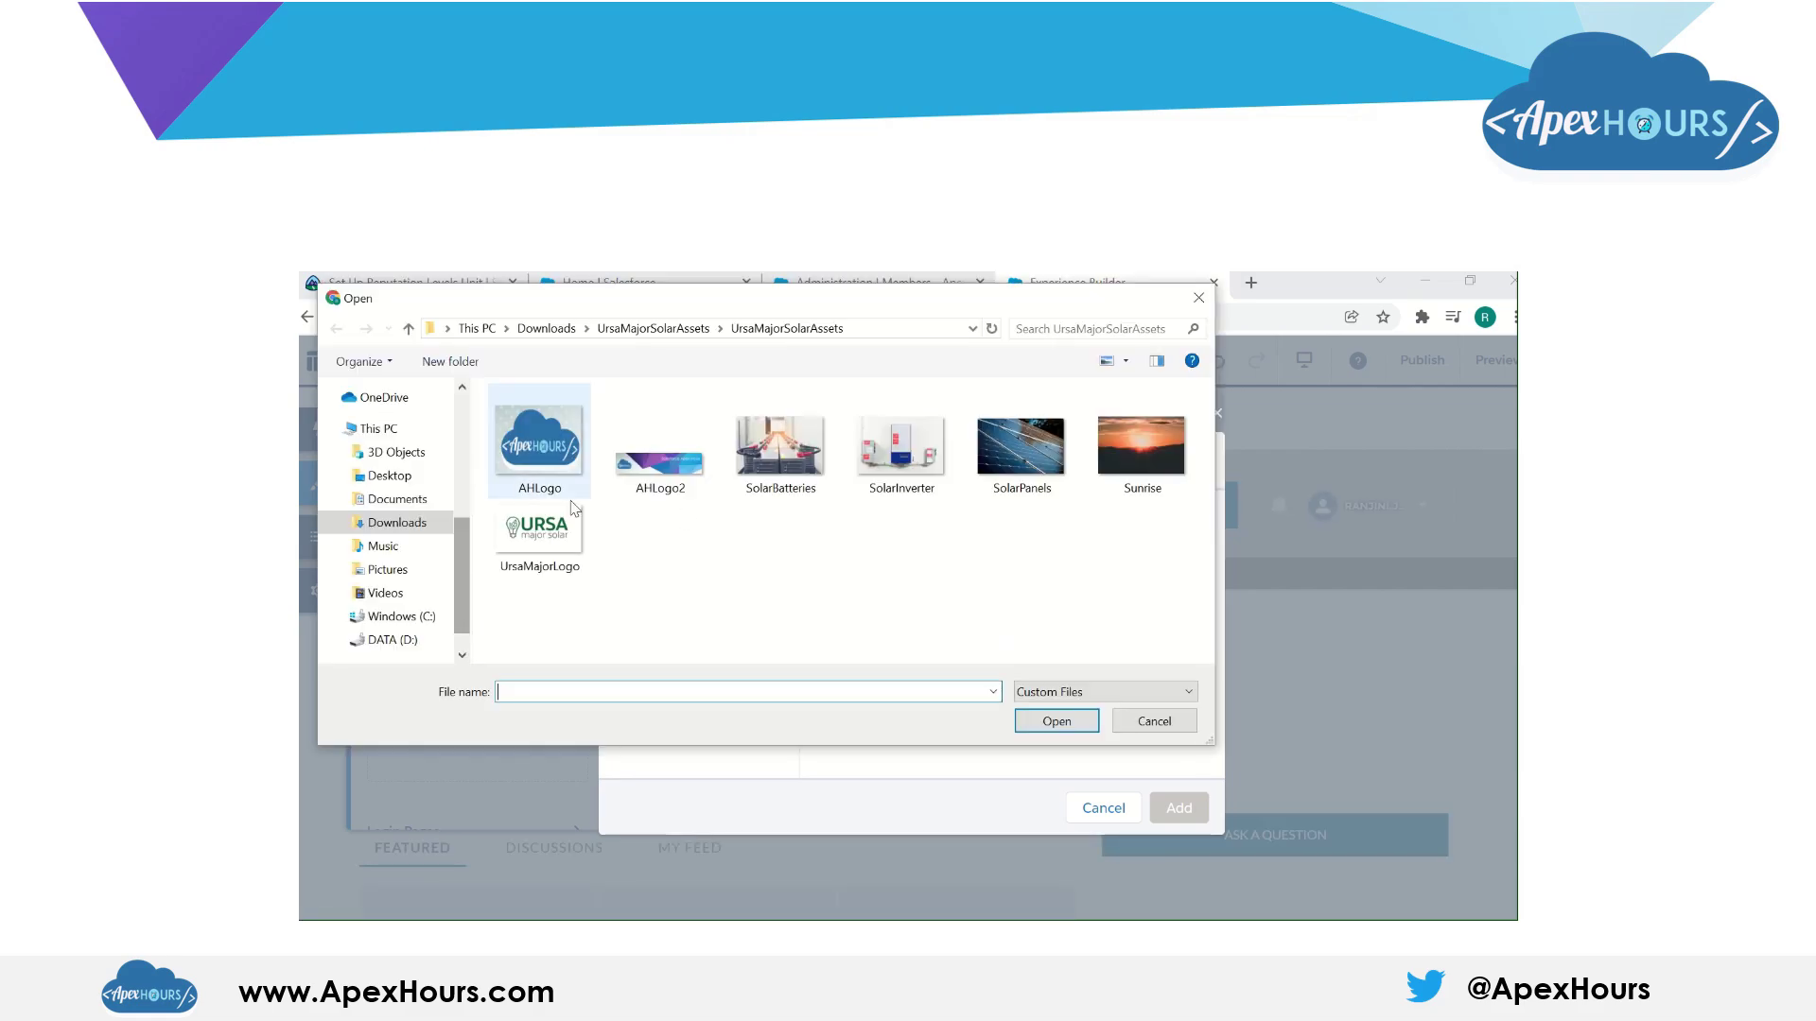
{"action": "left_click", "coordinate": [662, 454]}
{"action": "left_click", "coordinate": [1050, 723]}
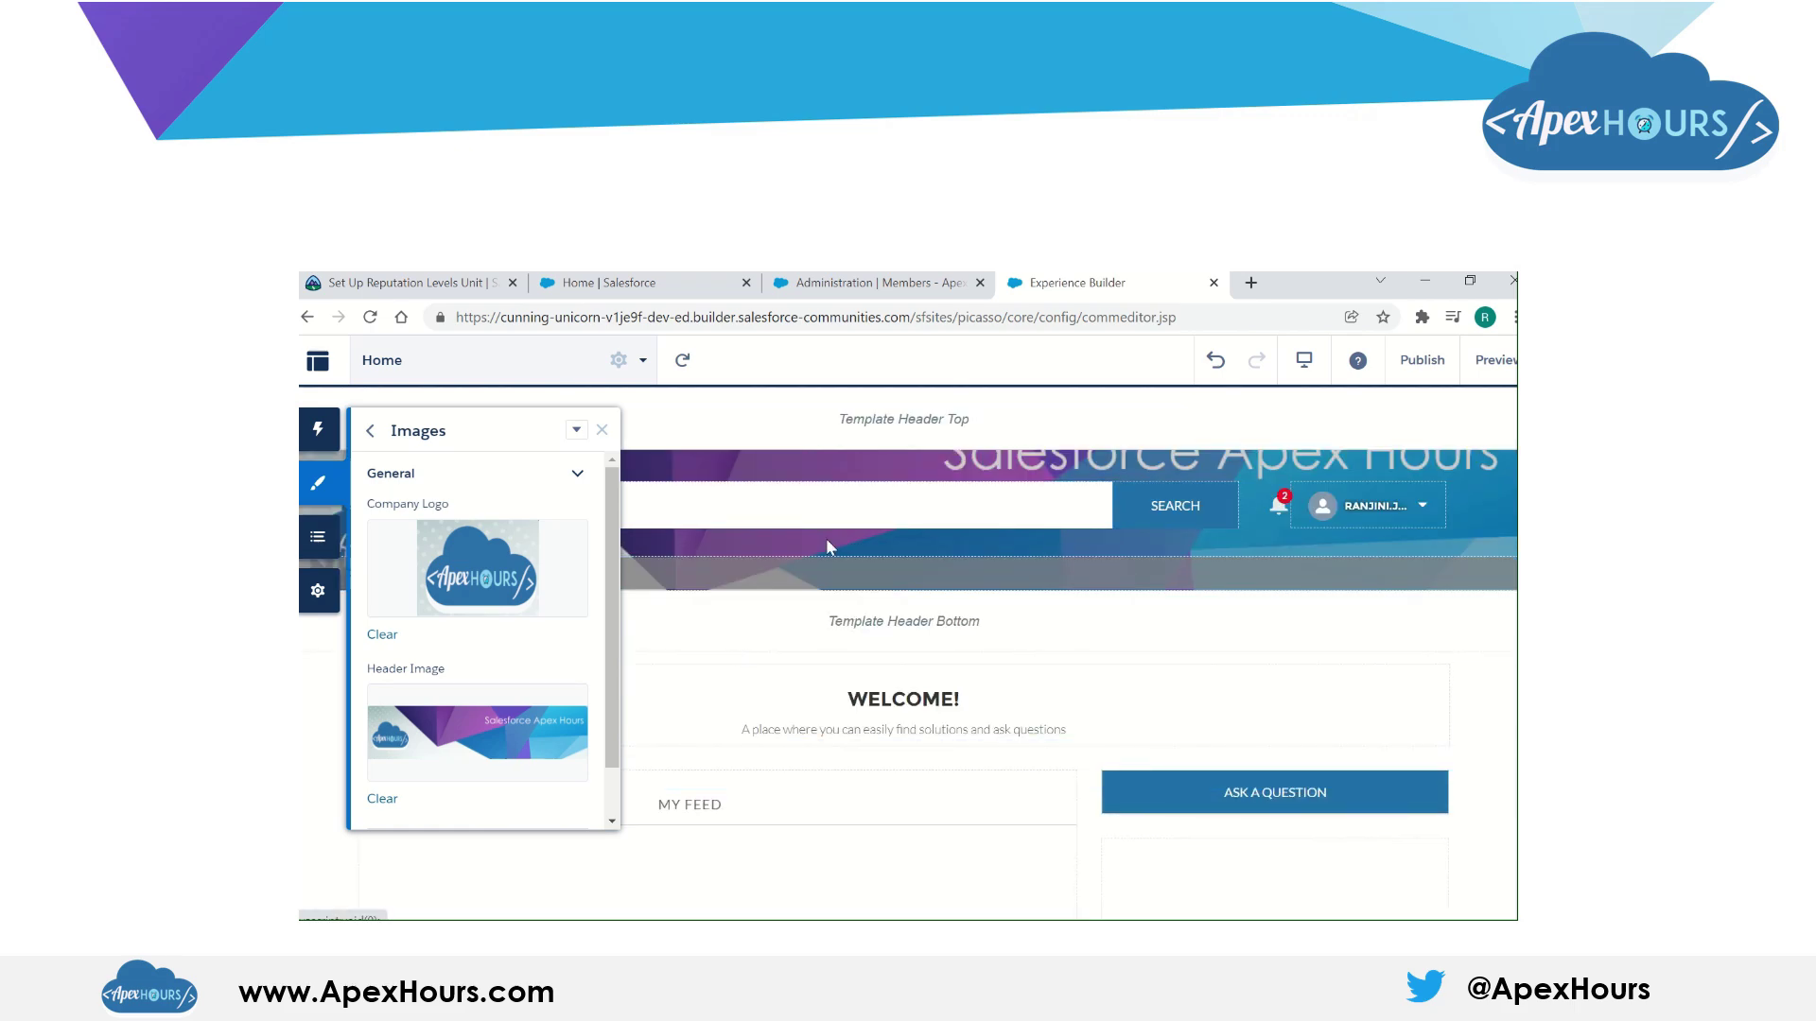
{"action": "left_click", "coordinate": [602, 433]}
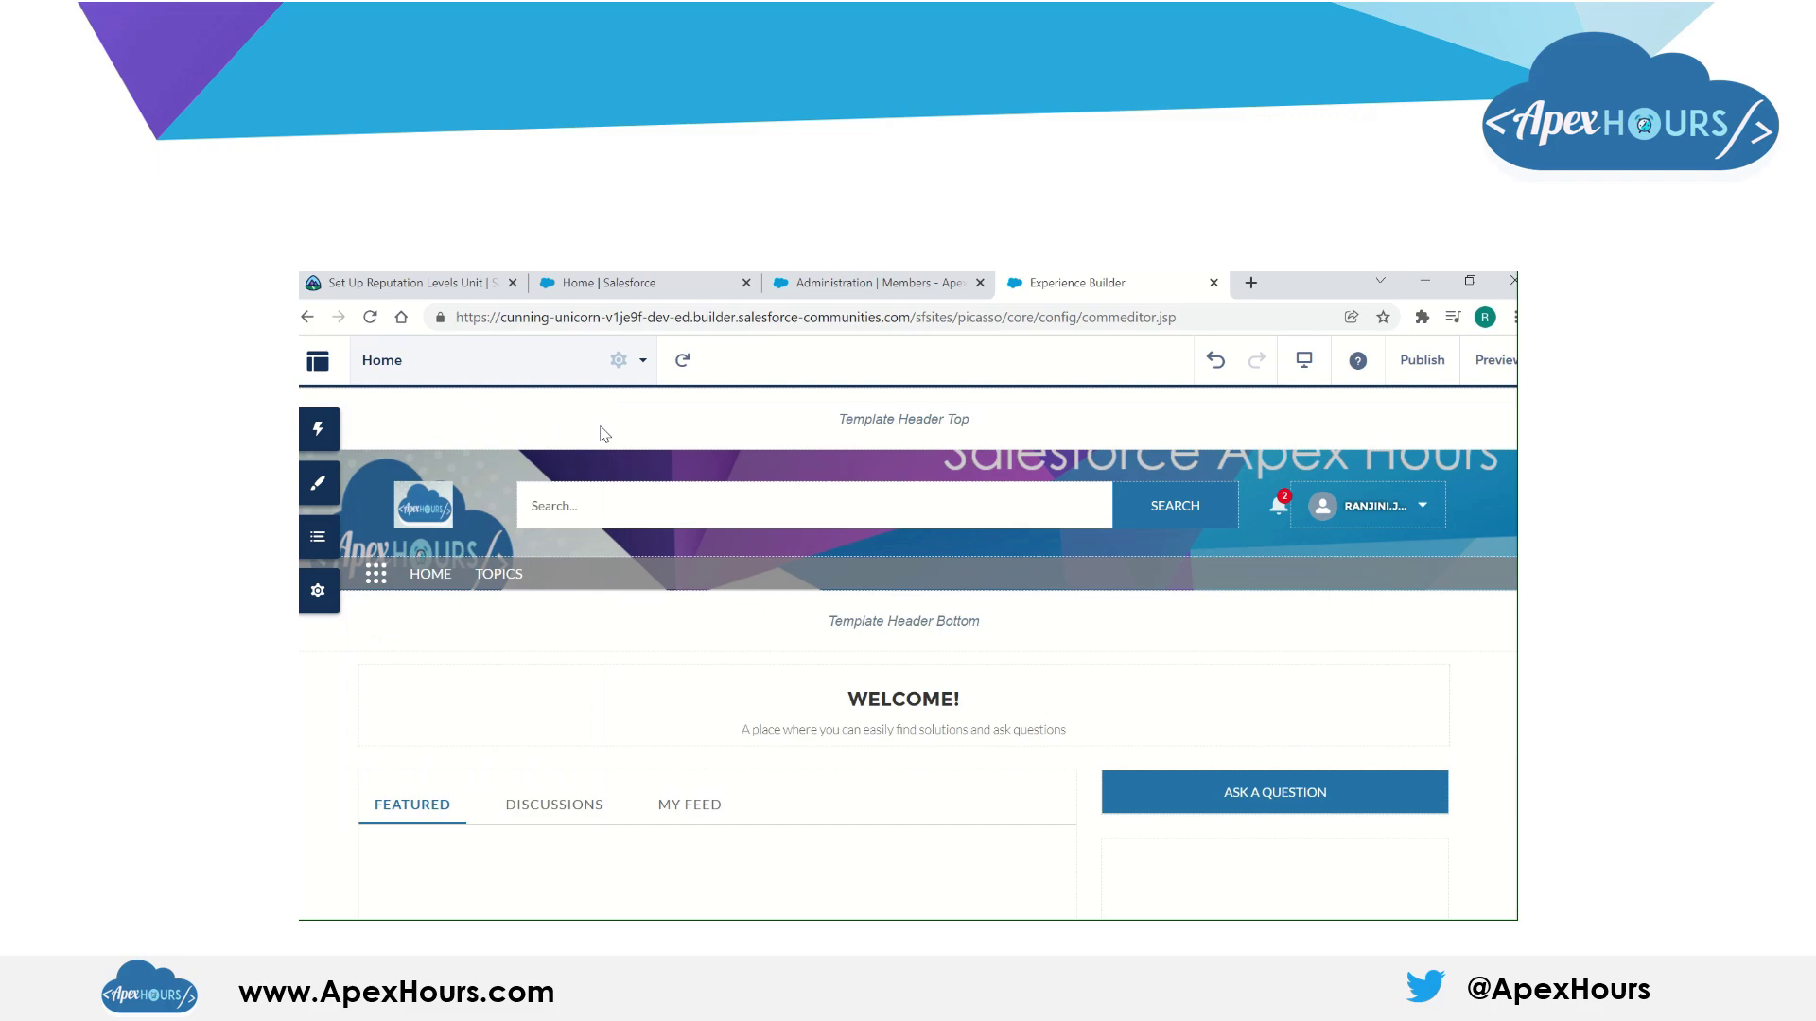
Step: Set the Headline component's title to 'Welcome to Apexhours', pasted from the note
{"action": "left_click", "coordinate": [322, 544]}
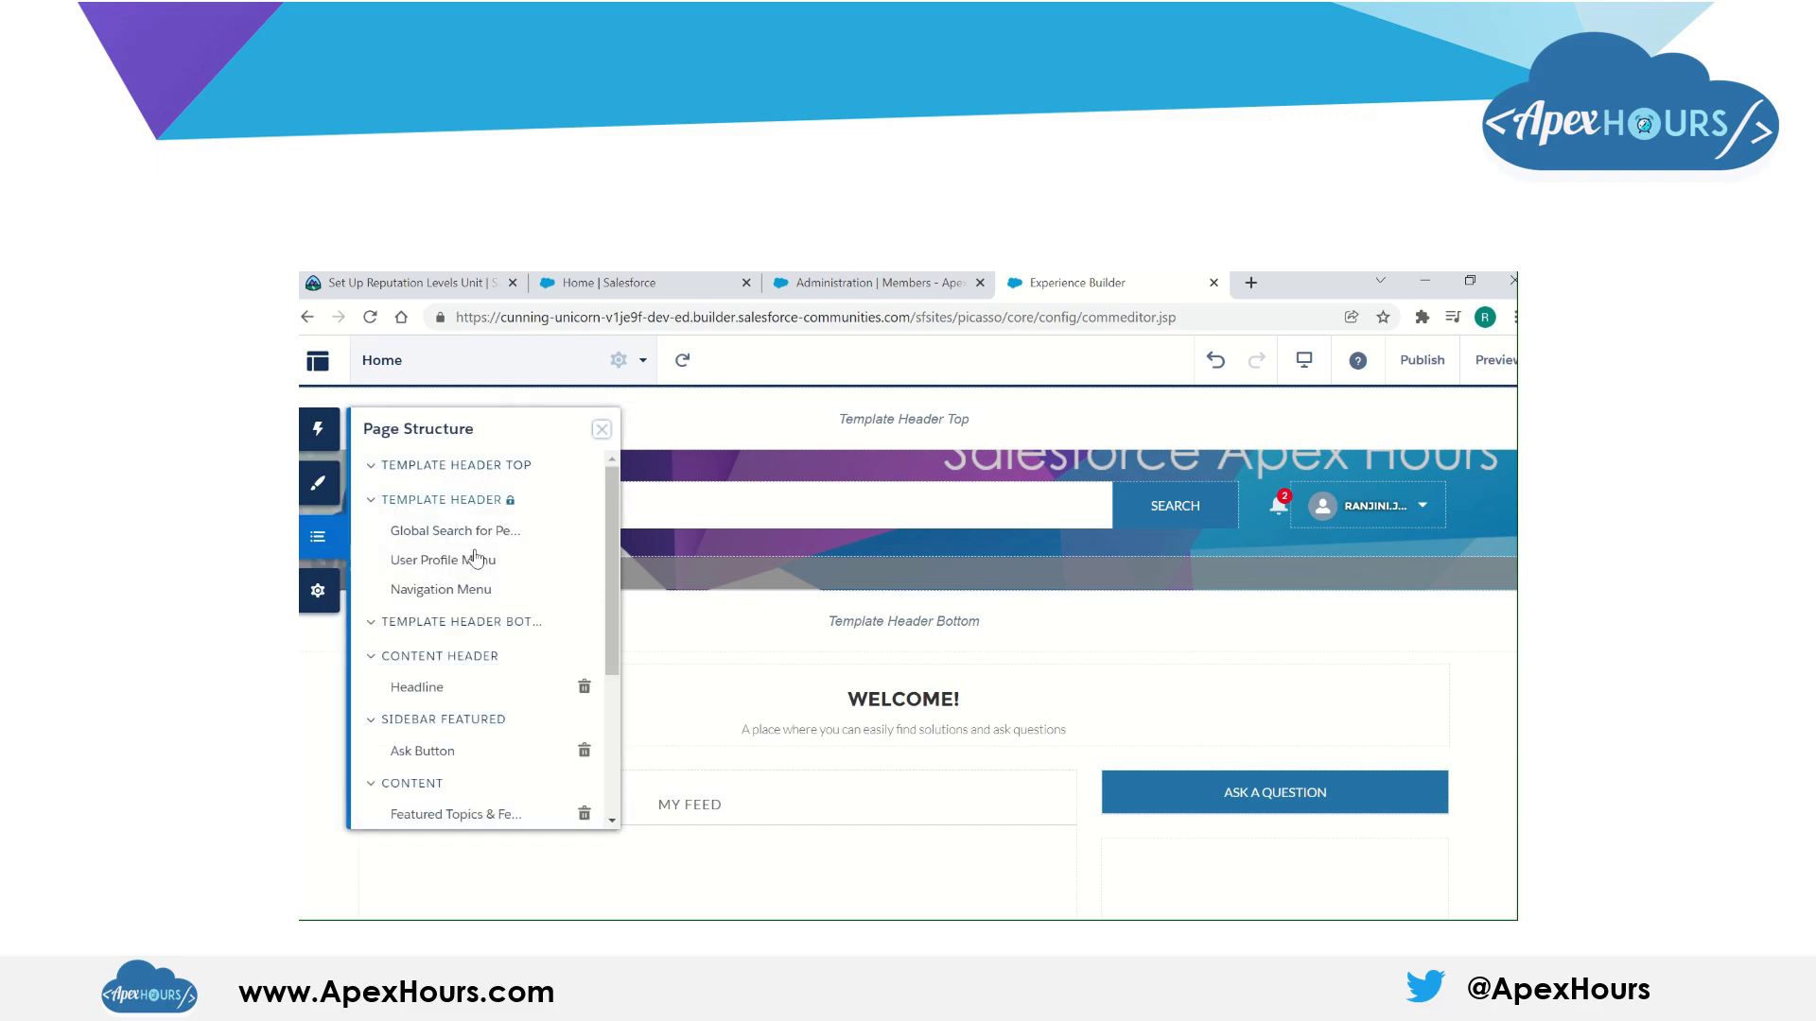
{"action": "left_click", "coordinate": [430, 693]}
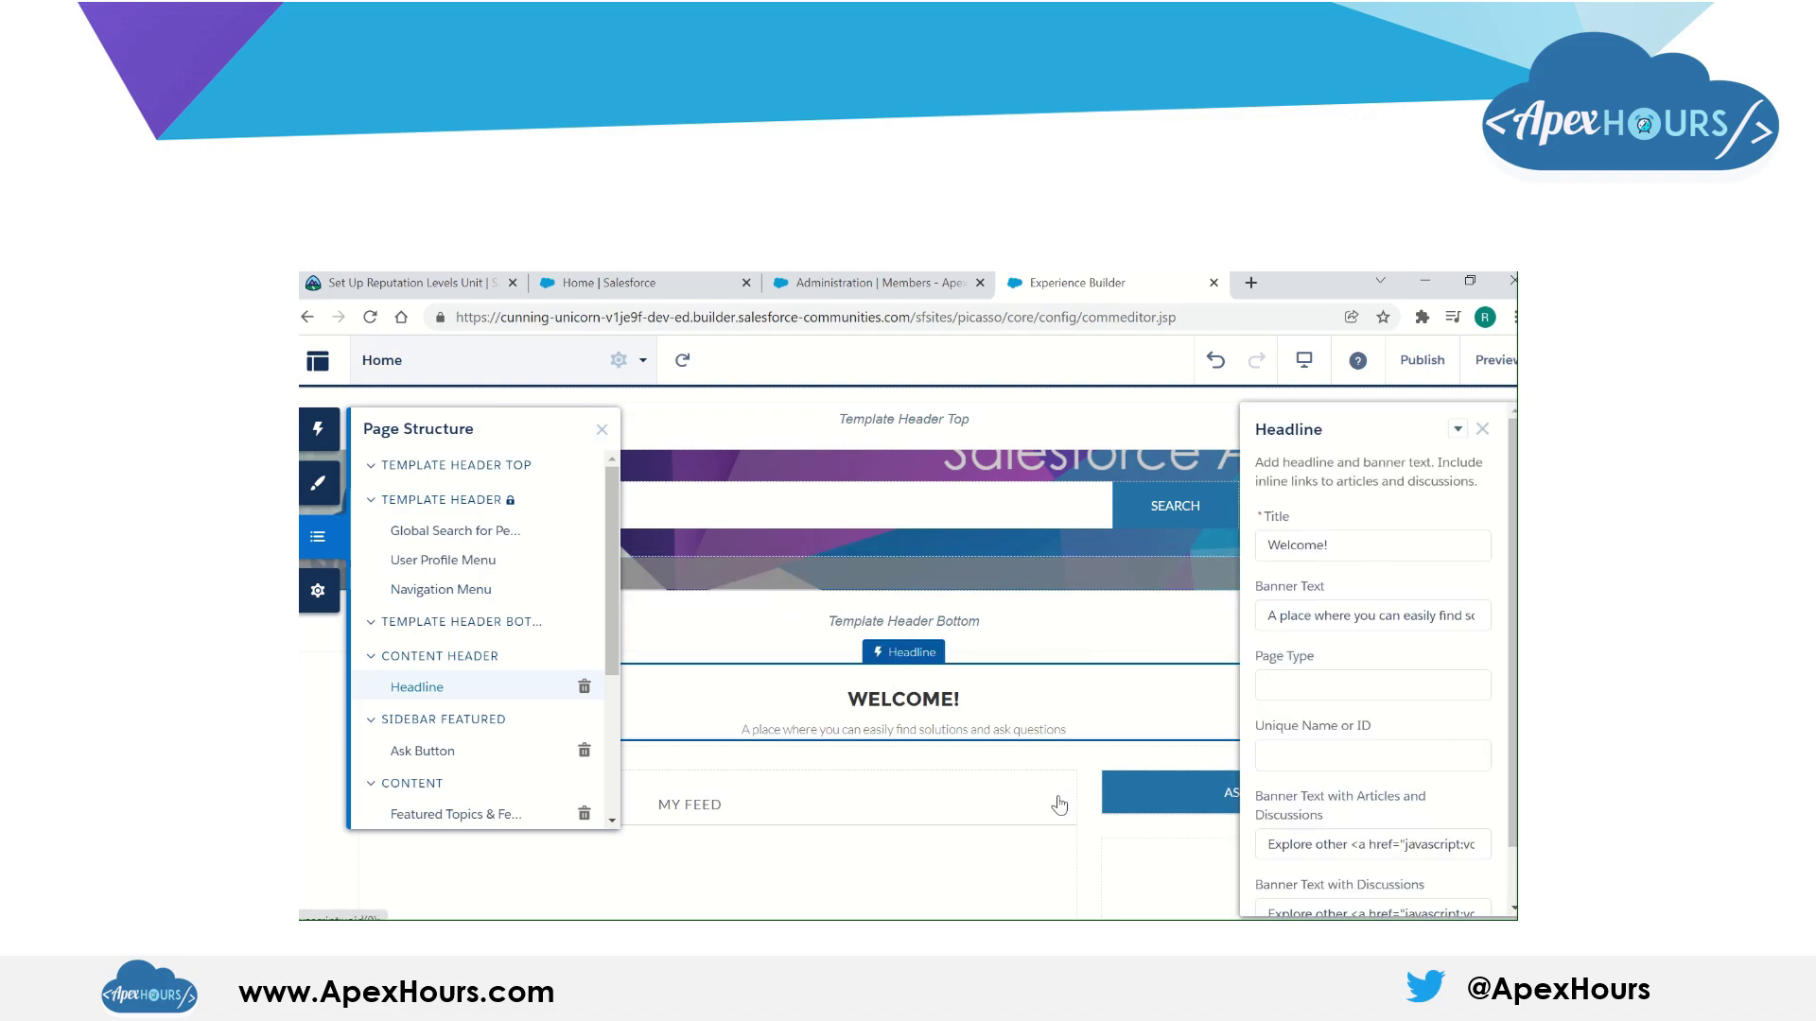
{"action": "key", "text": "alt+Tab"}
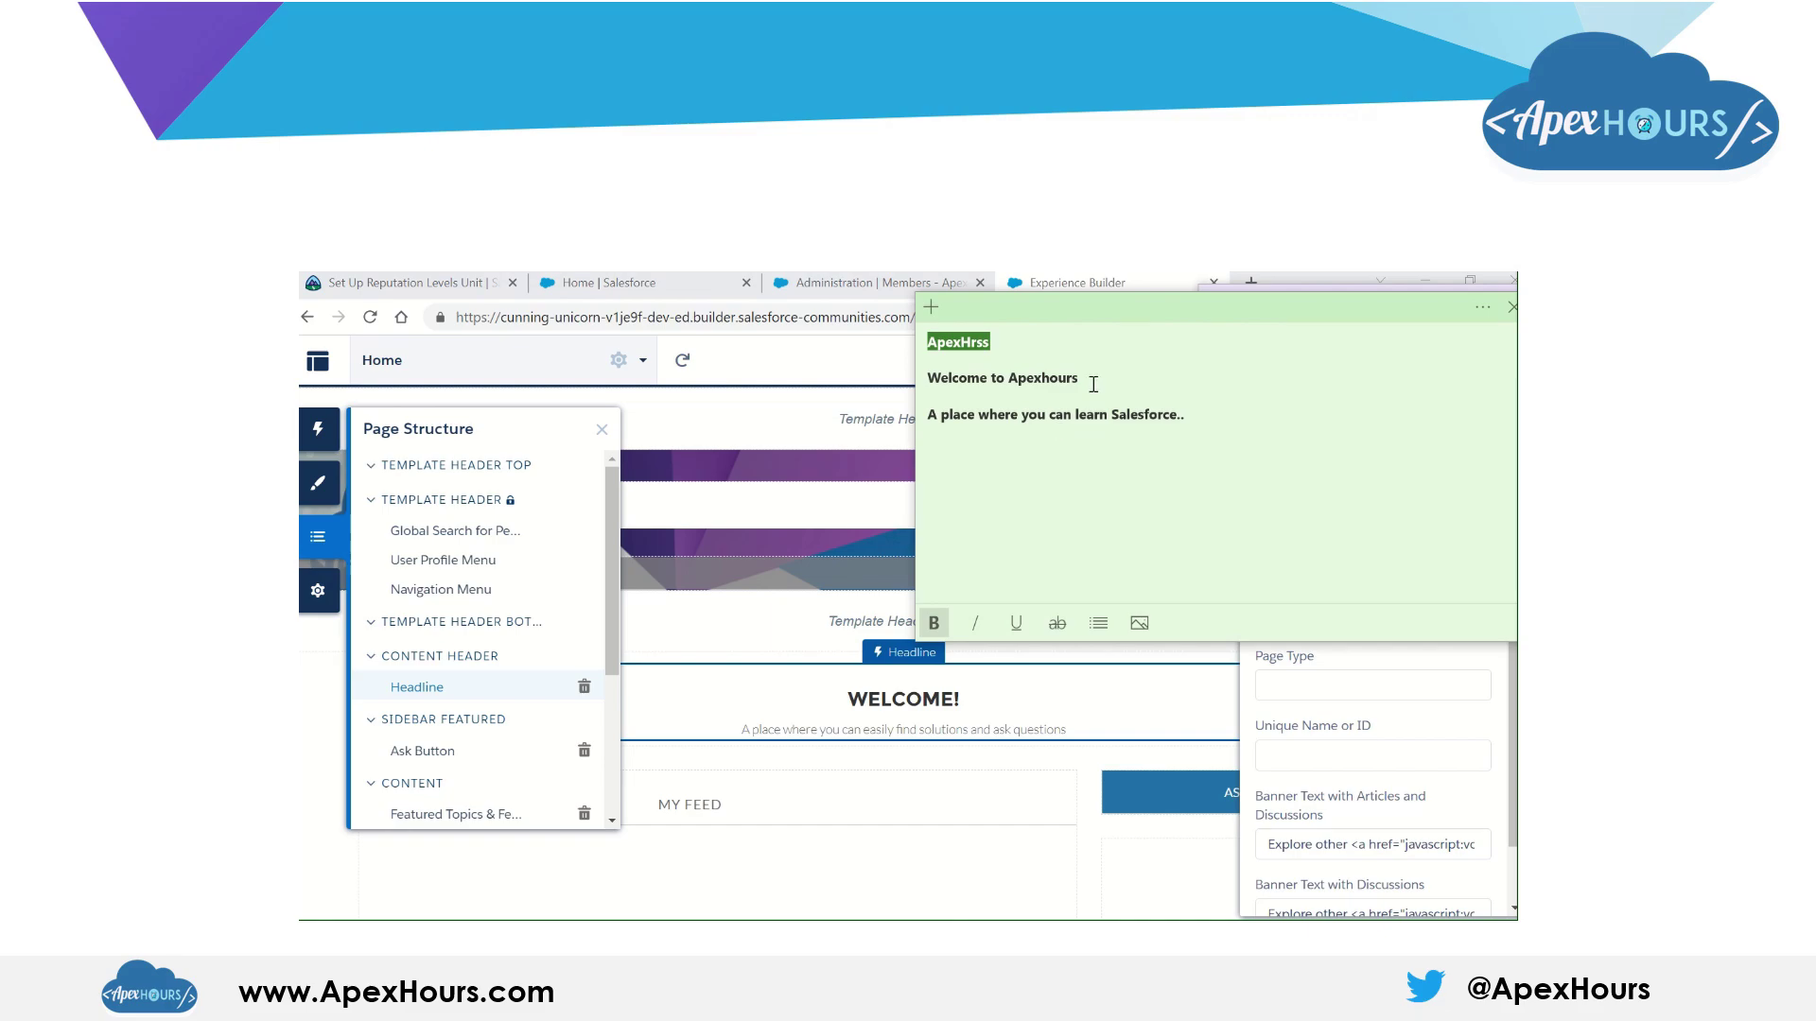
{"action": "left_click_drag", "start_coordinate": [1094, 384], "coordinate": [909, 378]}
{"action": "key", "text": "ctrl+c"}
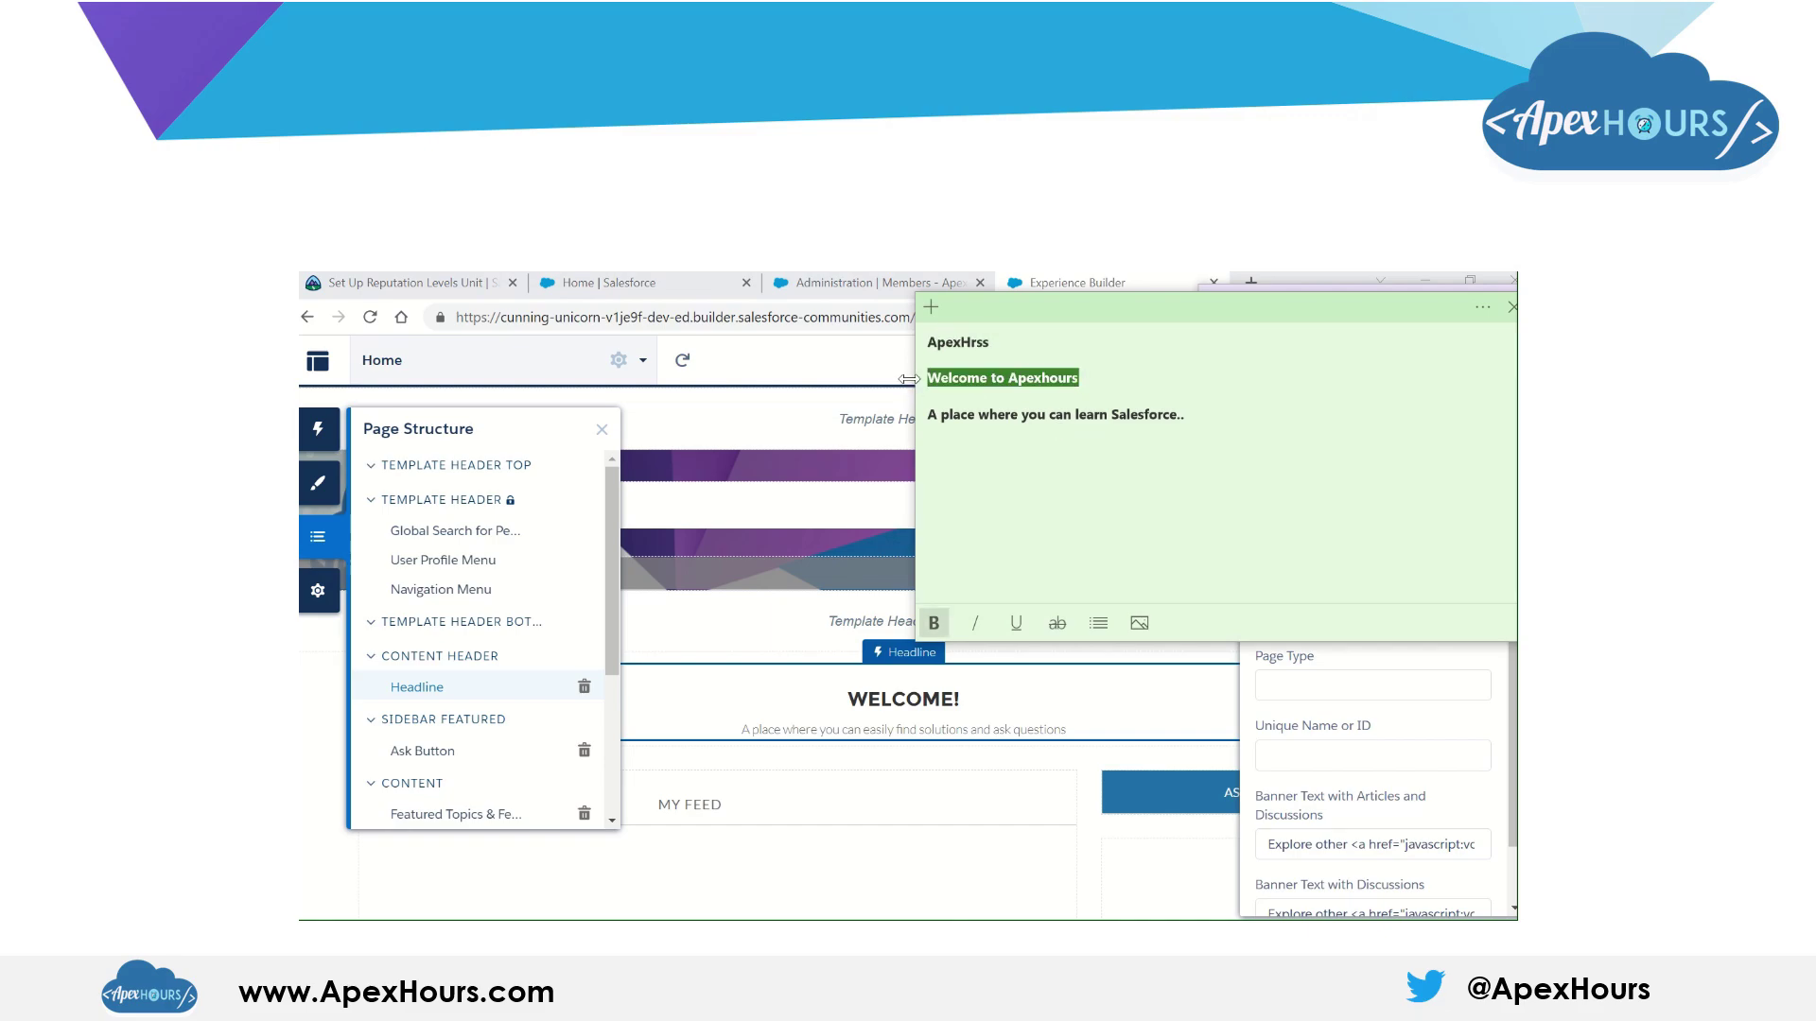
{"action": "key", "text": "alt+Tab"}
{"action": "left_click", "coordinate": [1332, 549]}
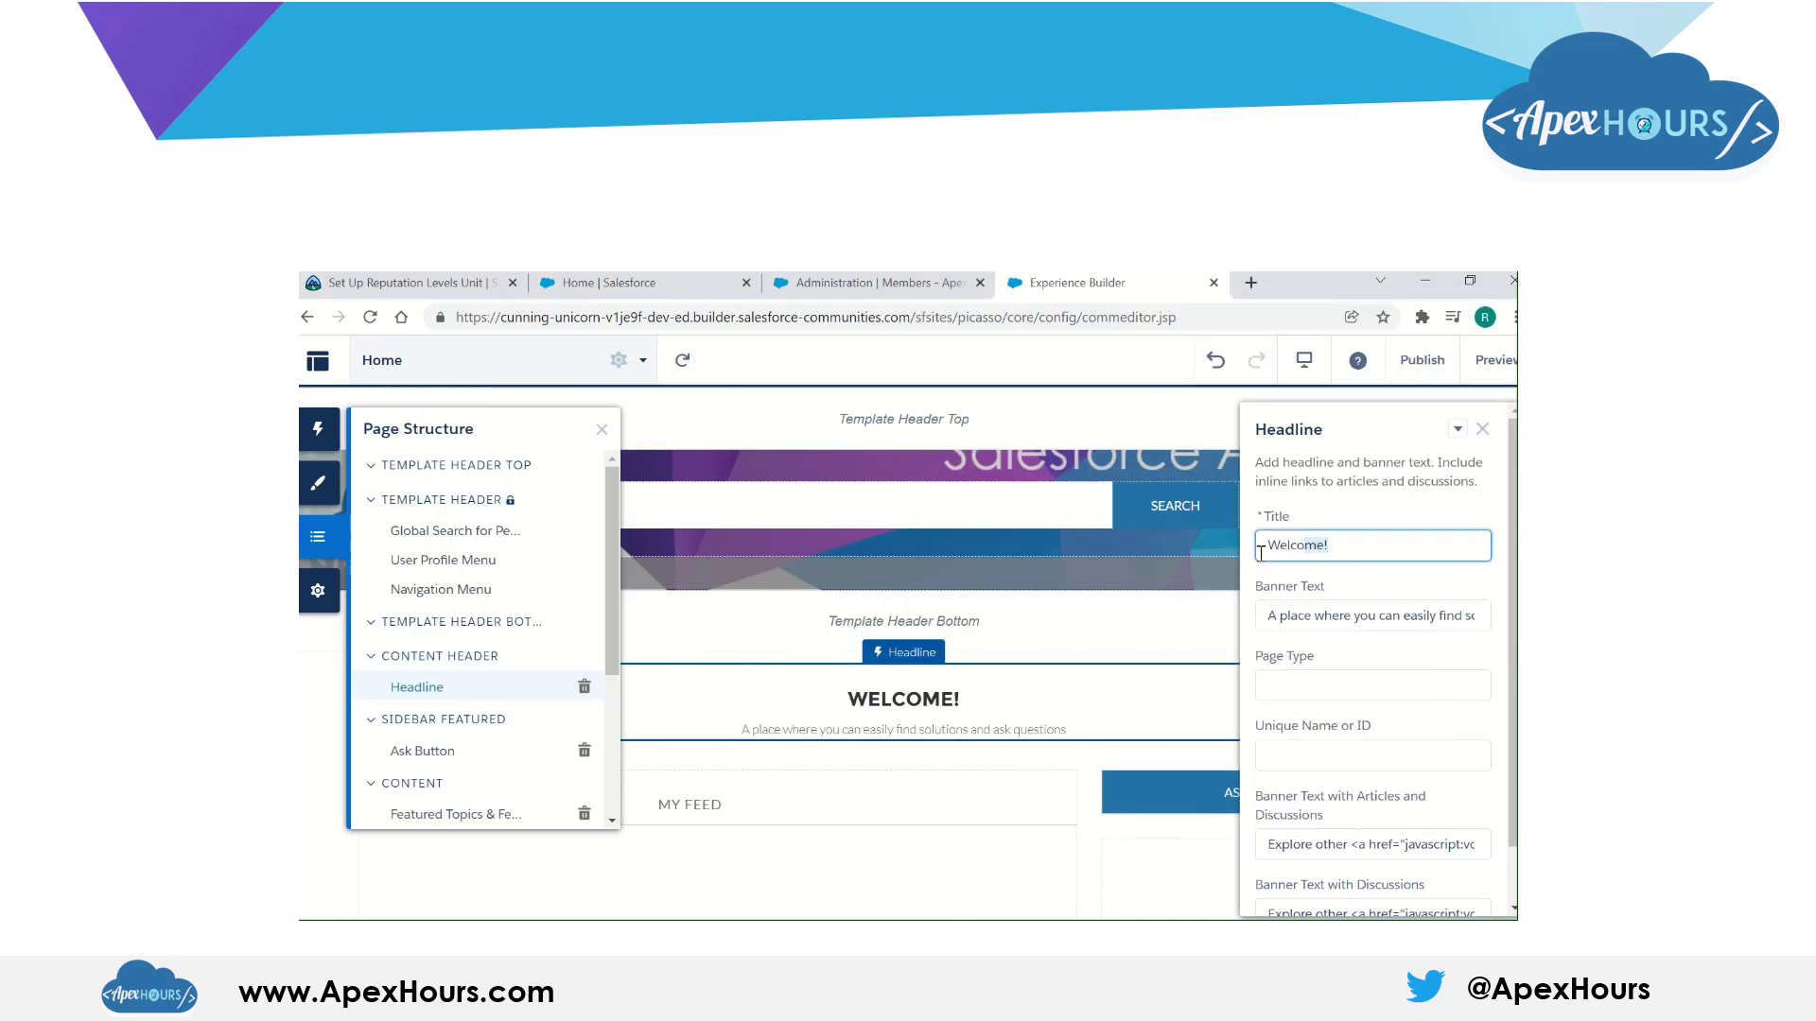
{"action": "key", "text": "ctrl+a"}
{"action": "key", "text": "ctrl+v"}
Step: Set the banner text to 'A place where you can learn Salesforce..' and apply it
{"action": "key", "text": "alt+Tab"}
{"action": "left_click_drag", "start_coordinate": [1215, 416], "coordinate": [879, 412]}
{"action": "key", "text": "ctrl+c"}
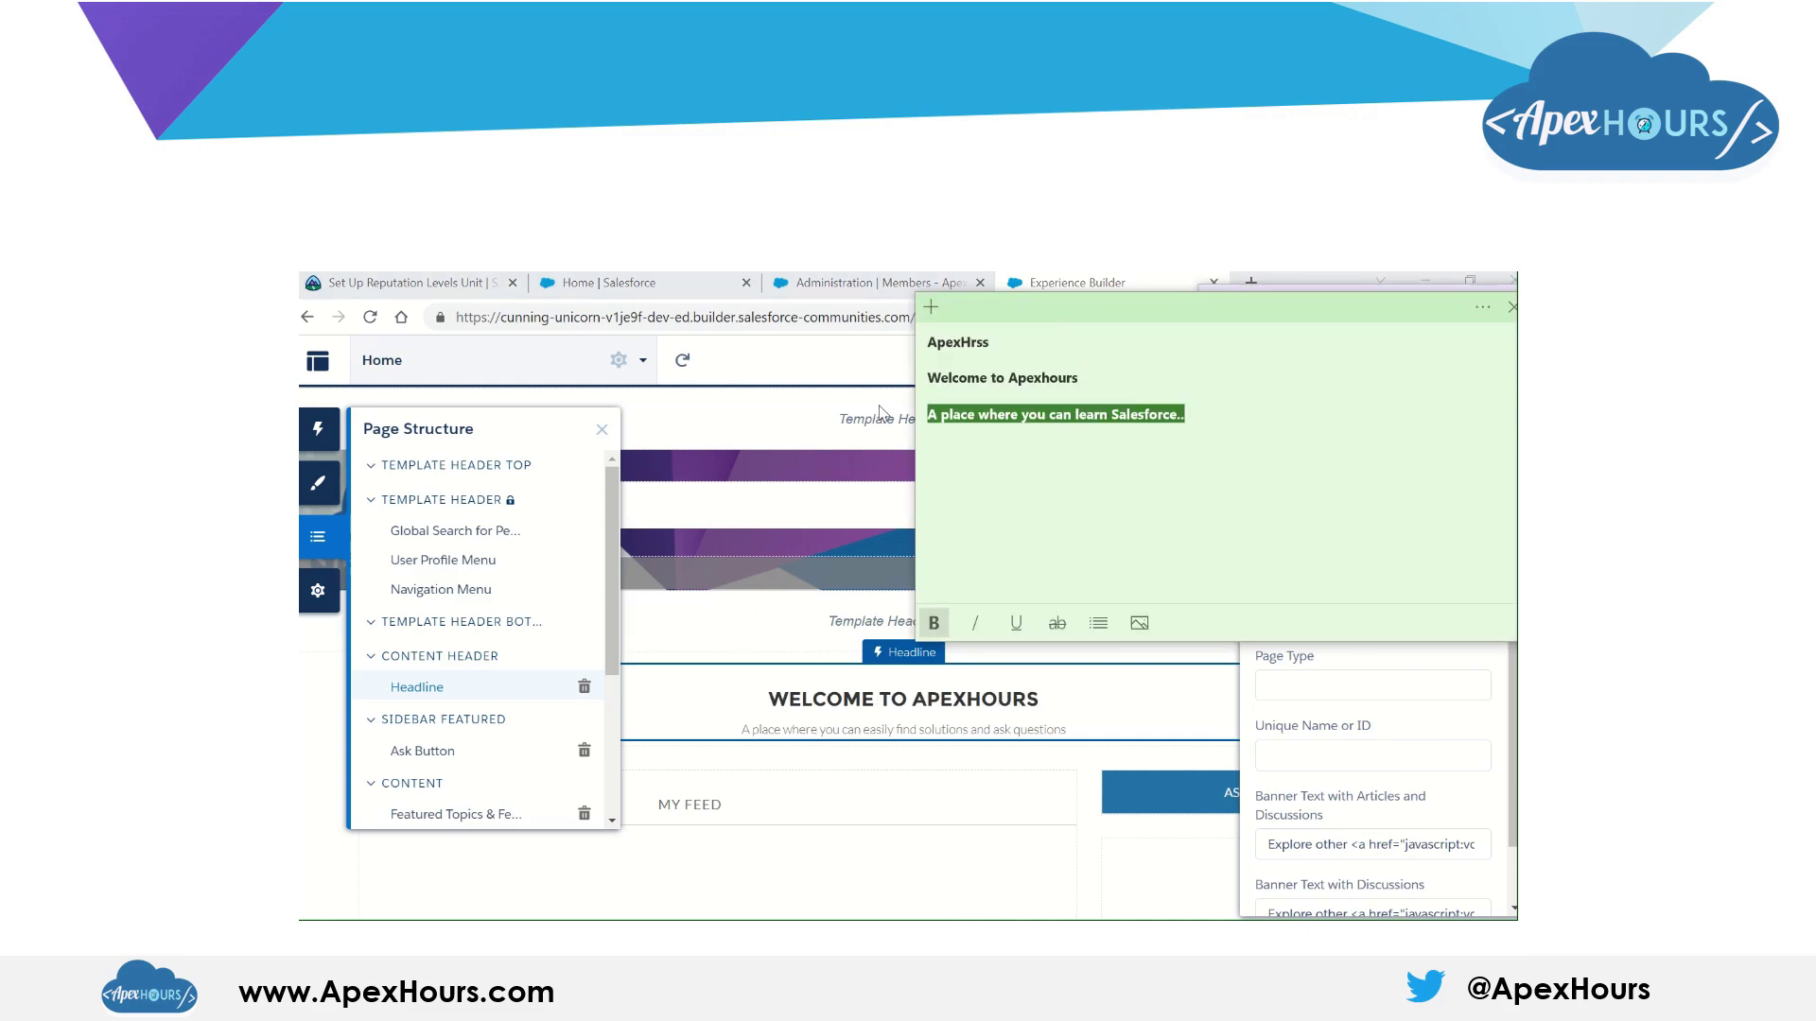
{"action": "key", "text": "alt+Tab"}
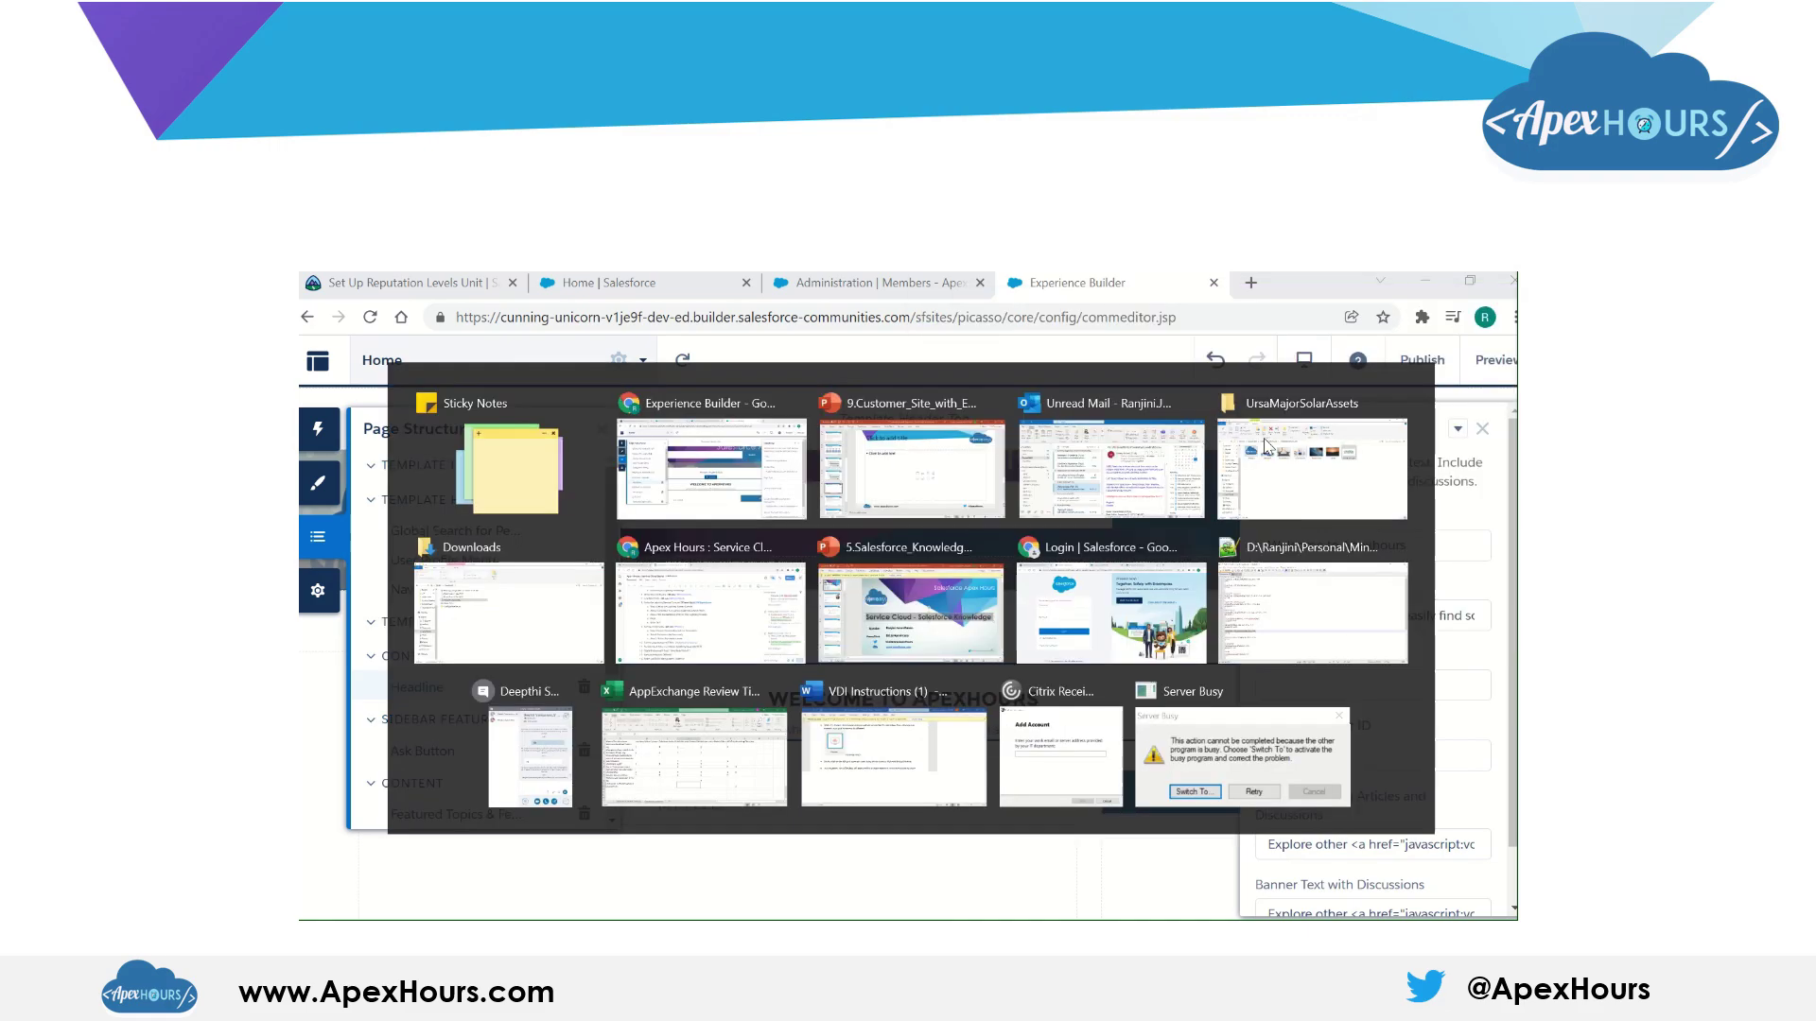
{"action": "left_click", "coordinate": [1376, 613]}
{"action": "key", "text": "ctrl+a"}
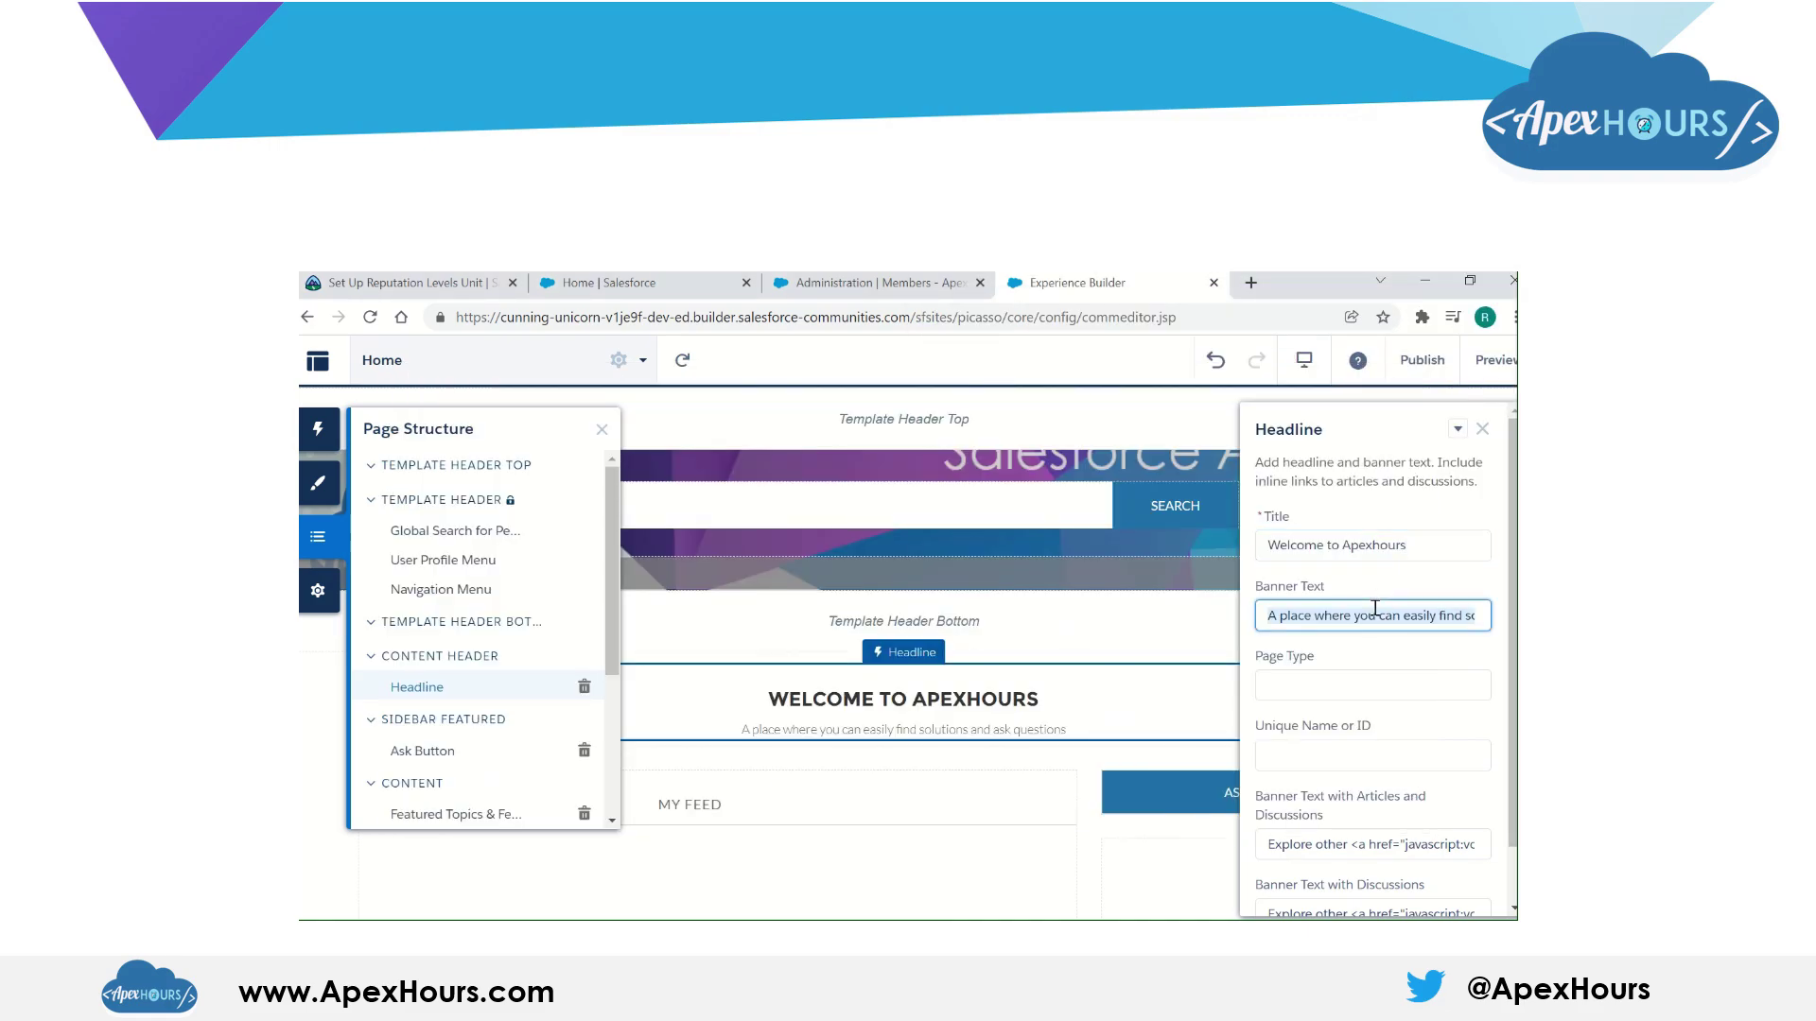
{"action": "key", "text": "ctrl+v"}
{"action": "scroll", "coordinate": [1390, 792], "scroll_direction": "down", "scroll_amount": 1}
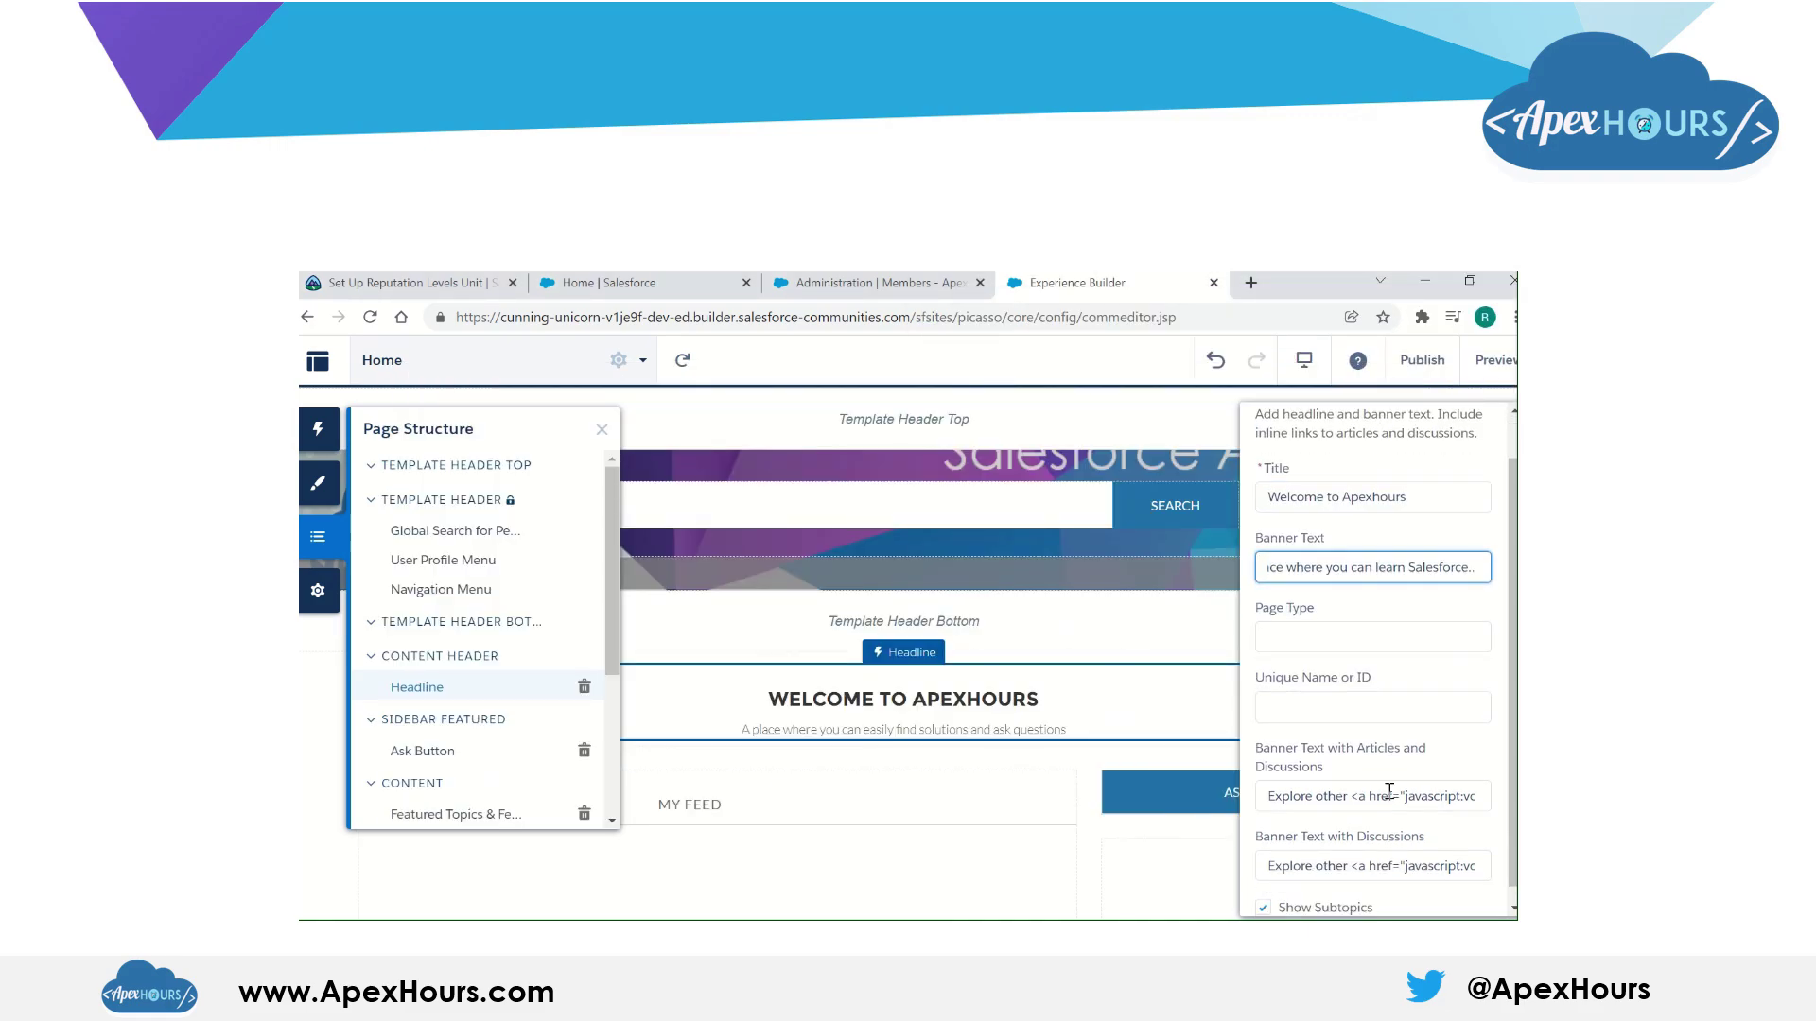
{"action": "left_click", "coordinate": [1139, 723]}
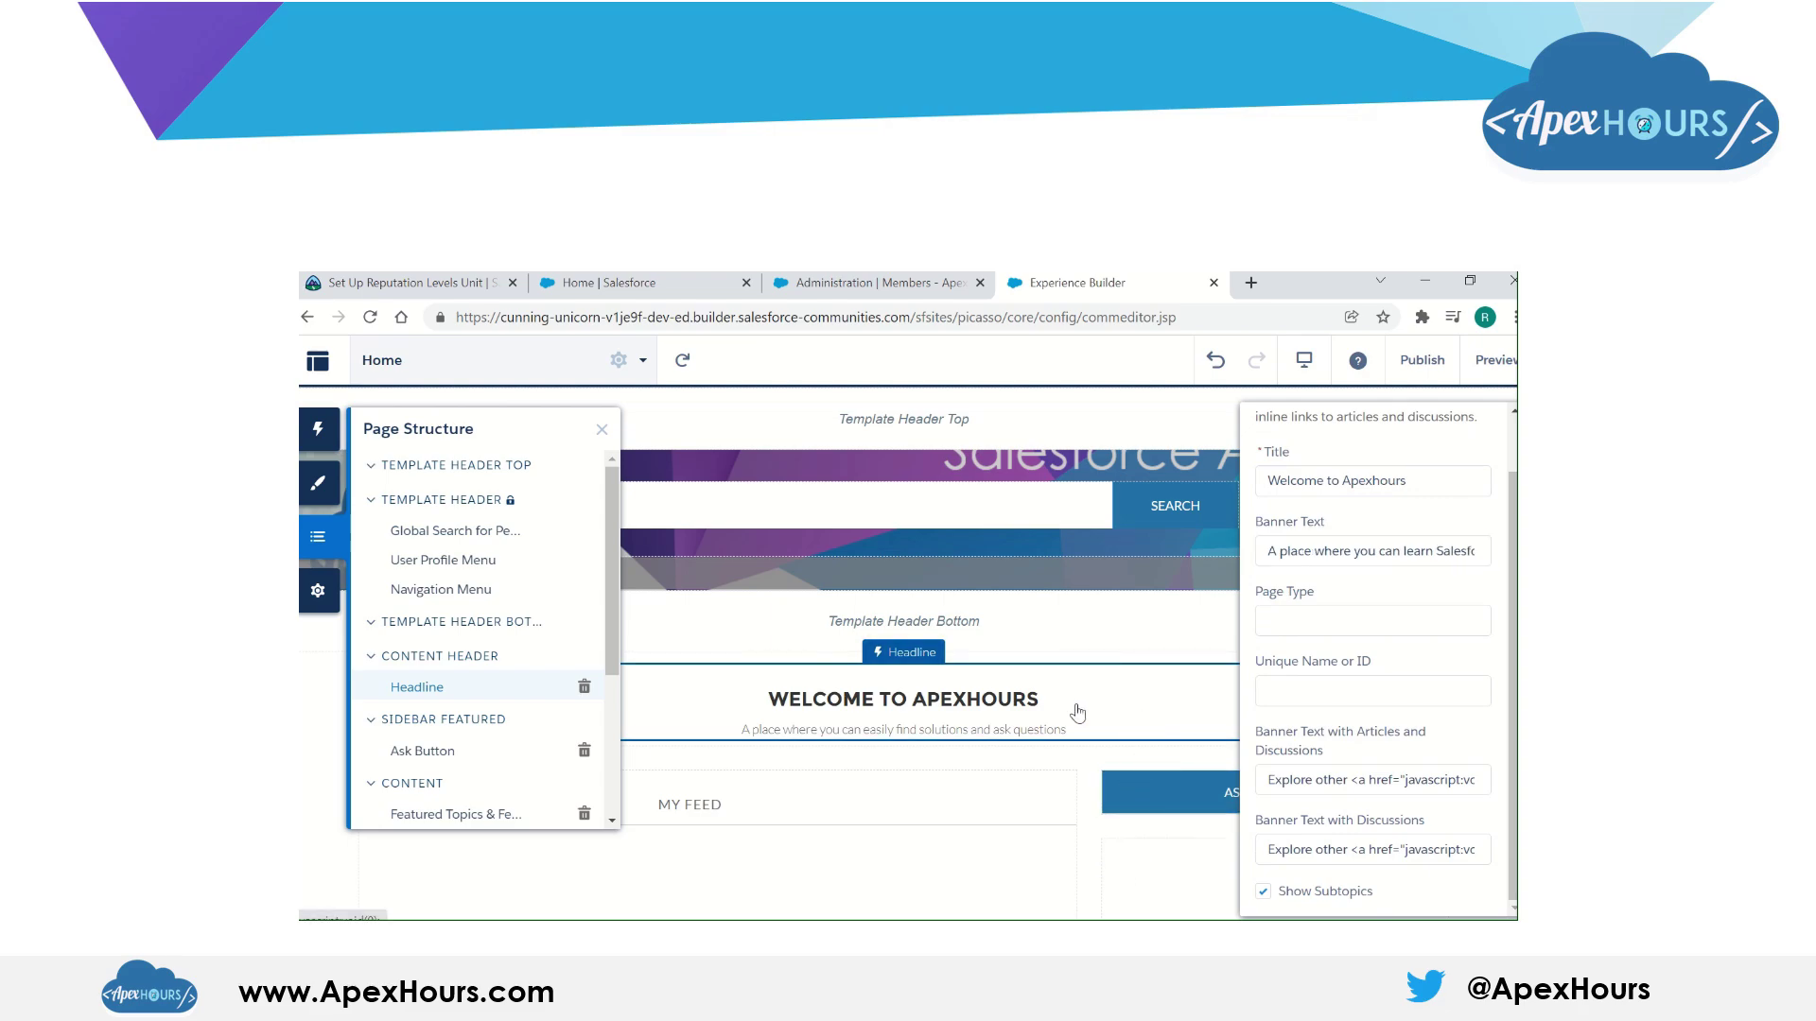
{"action": "left_click", "coordinate": [303, 825]}
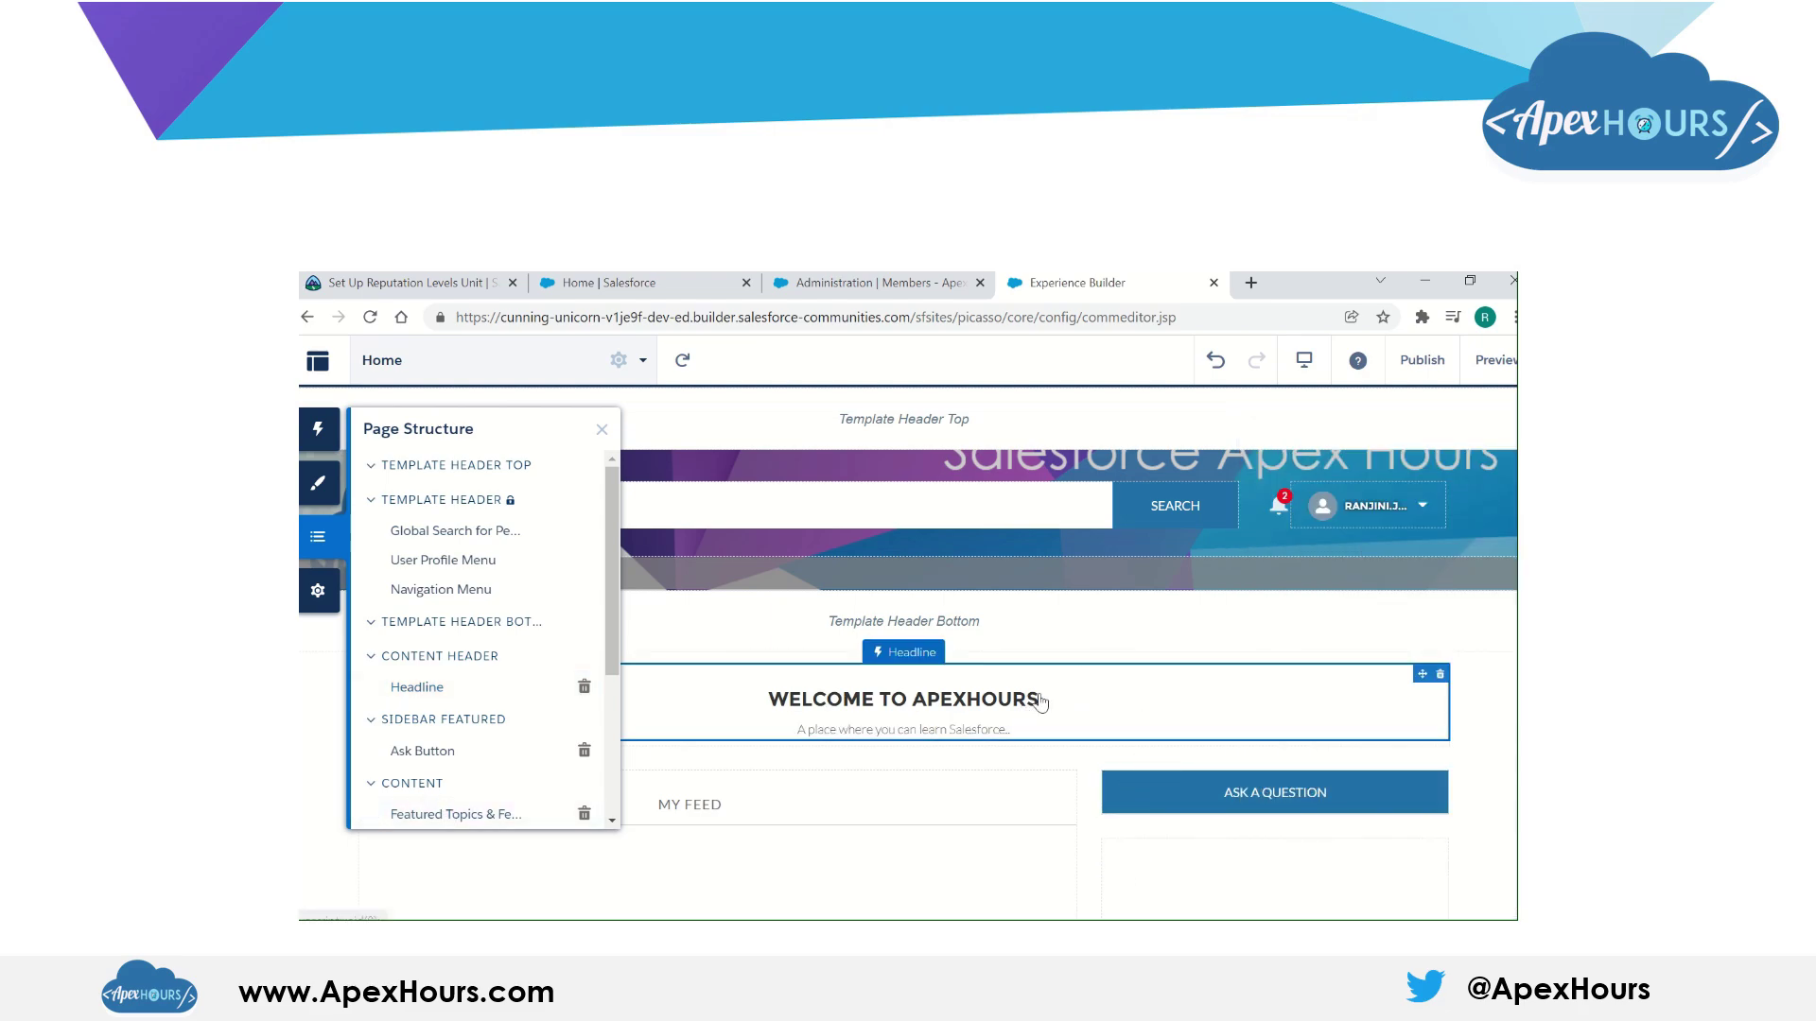
{"action": "left_click", "coordinate": [600, 431]}
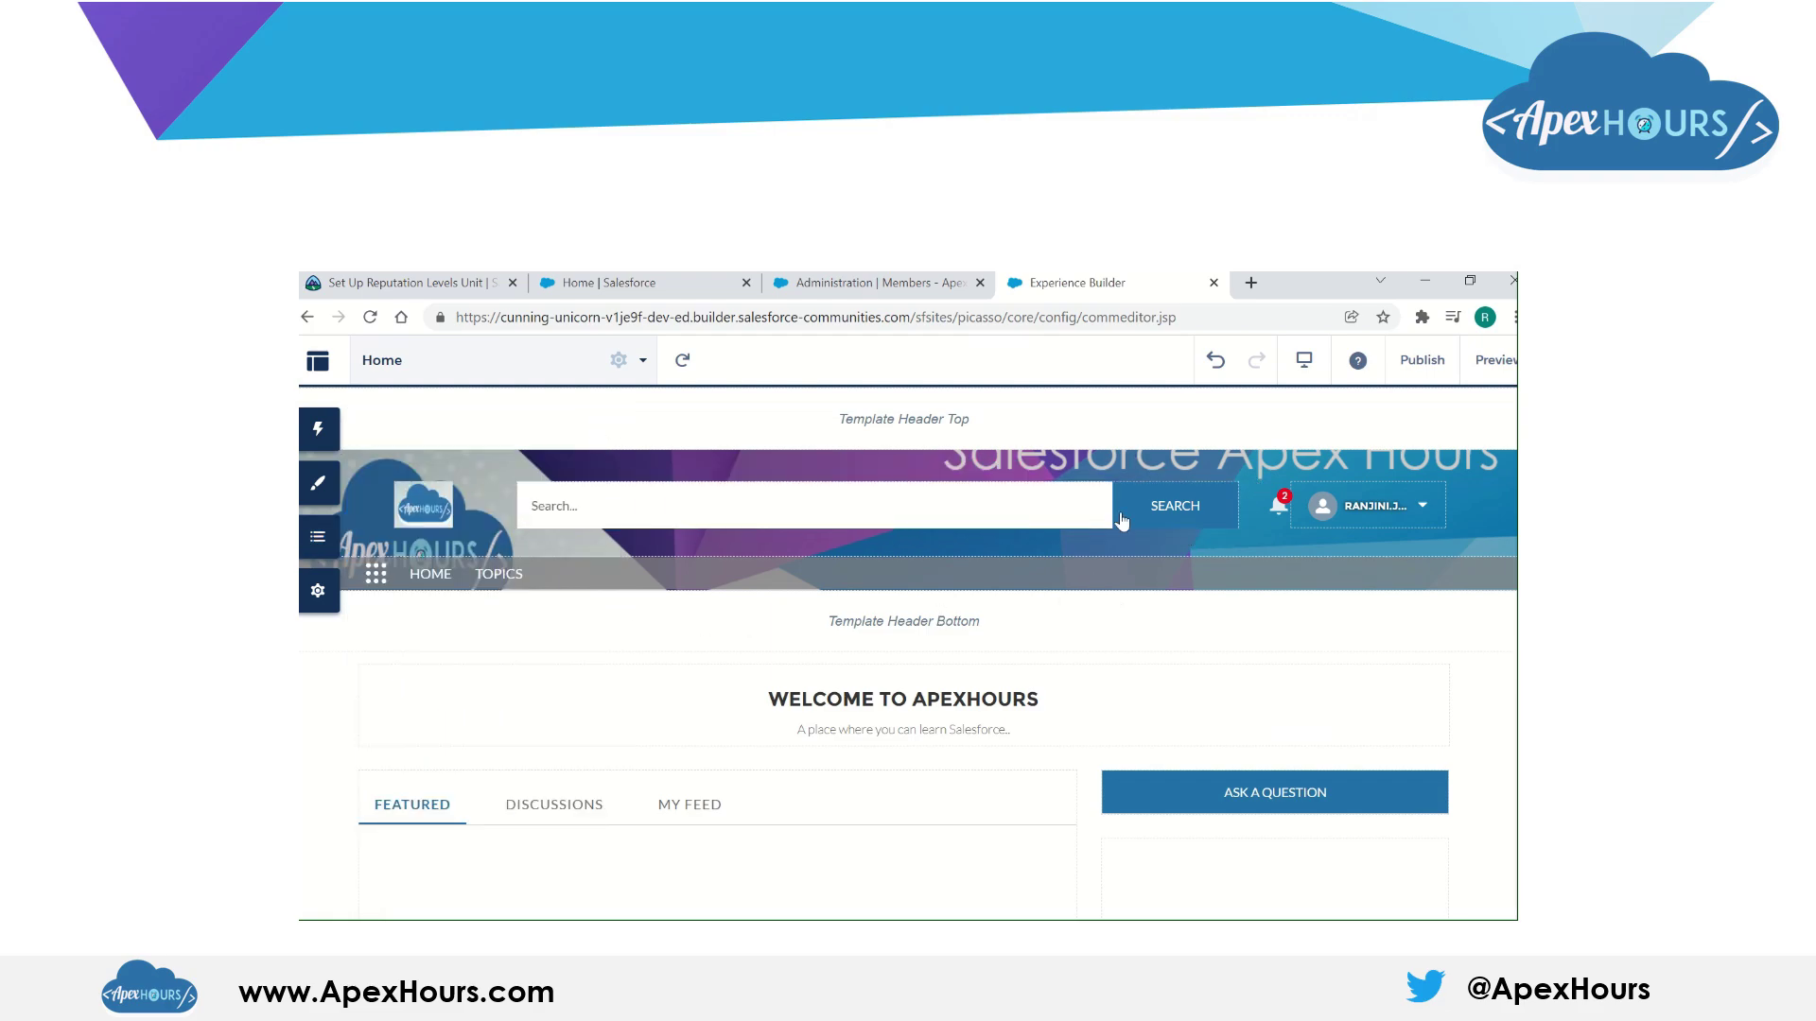
Step: Publish the ApexHrss site changes and dismiss the confirmation
{"action": "left_click", "coordinate": [1416, 369]}
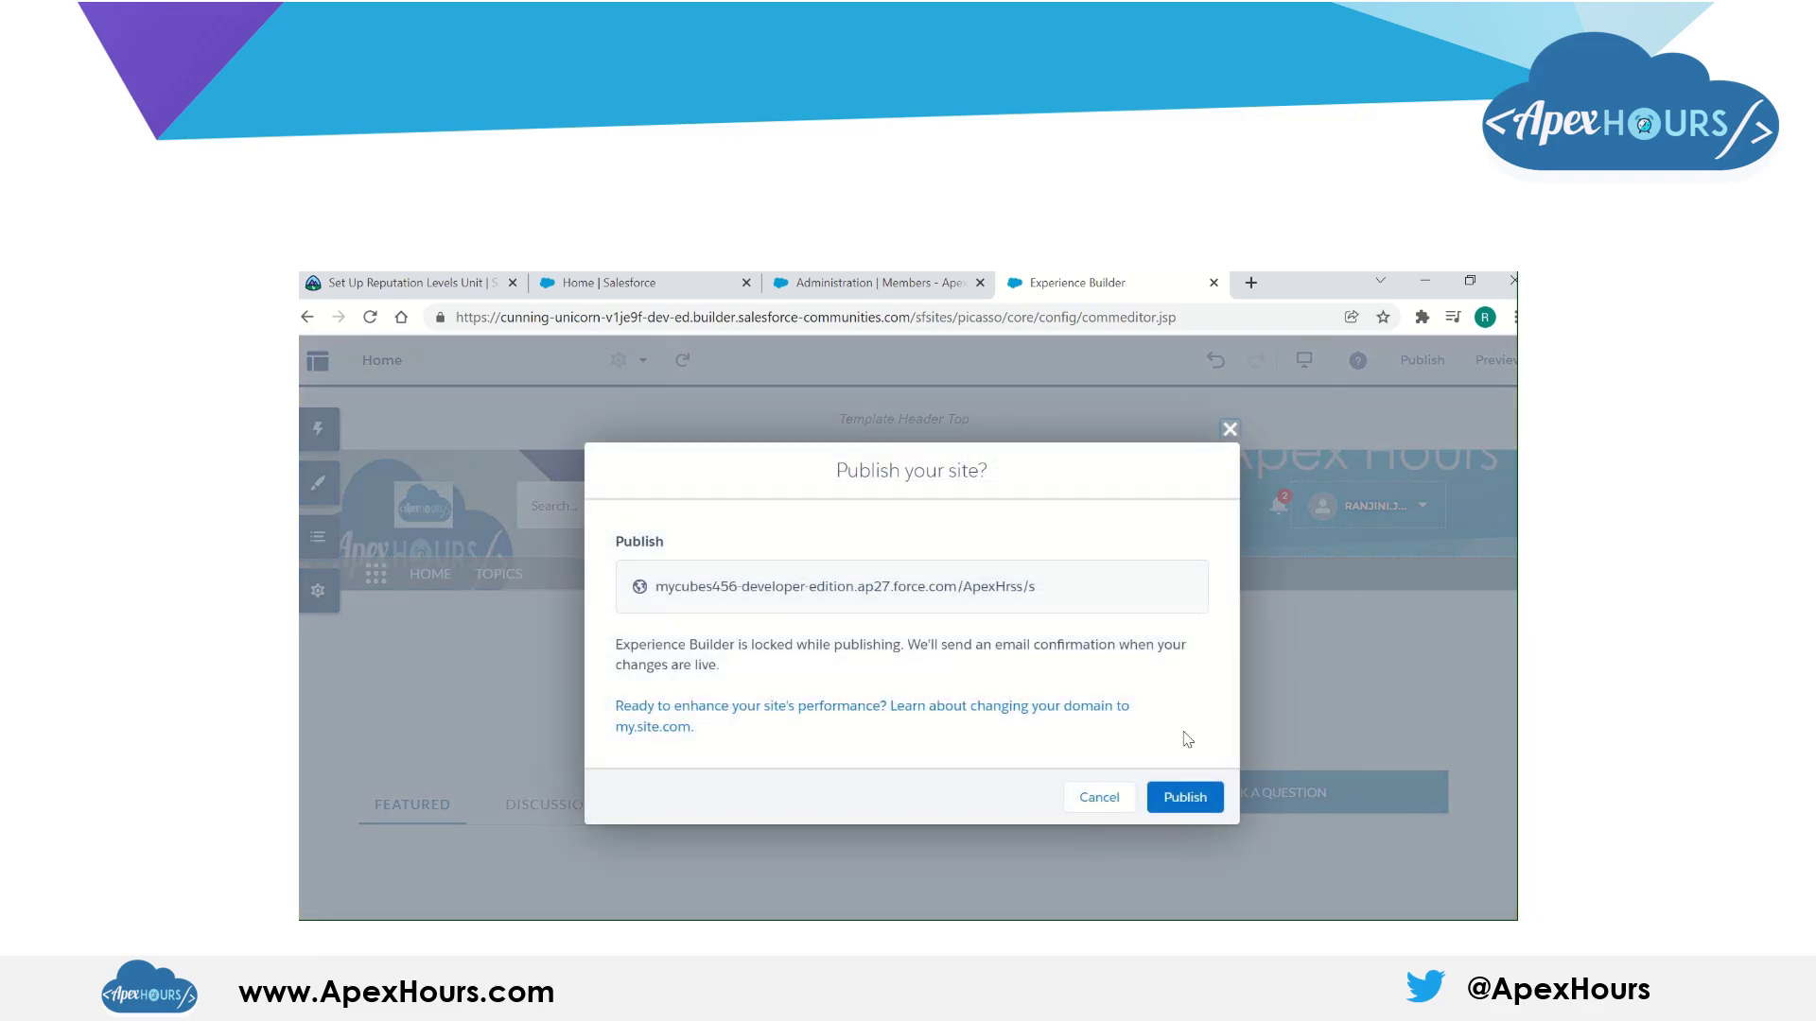
{"action": "left_click", "coordinate": [1179, 797]}
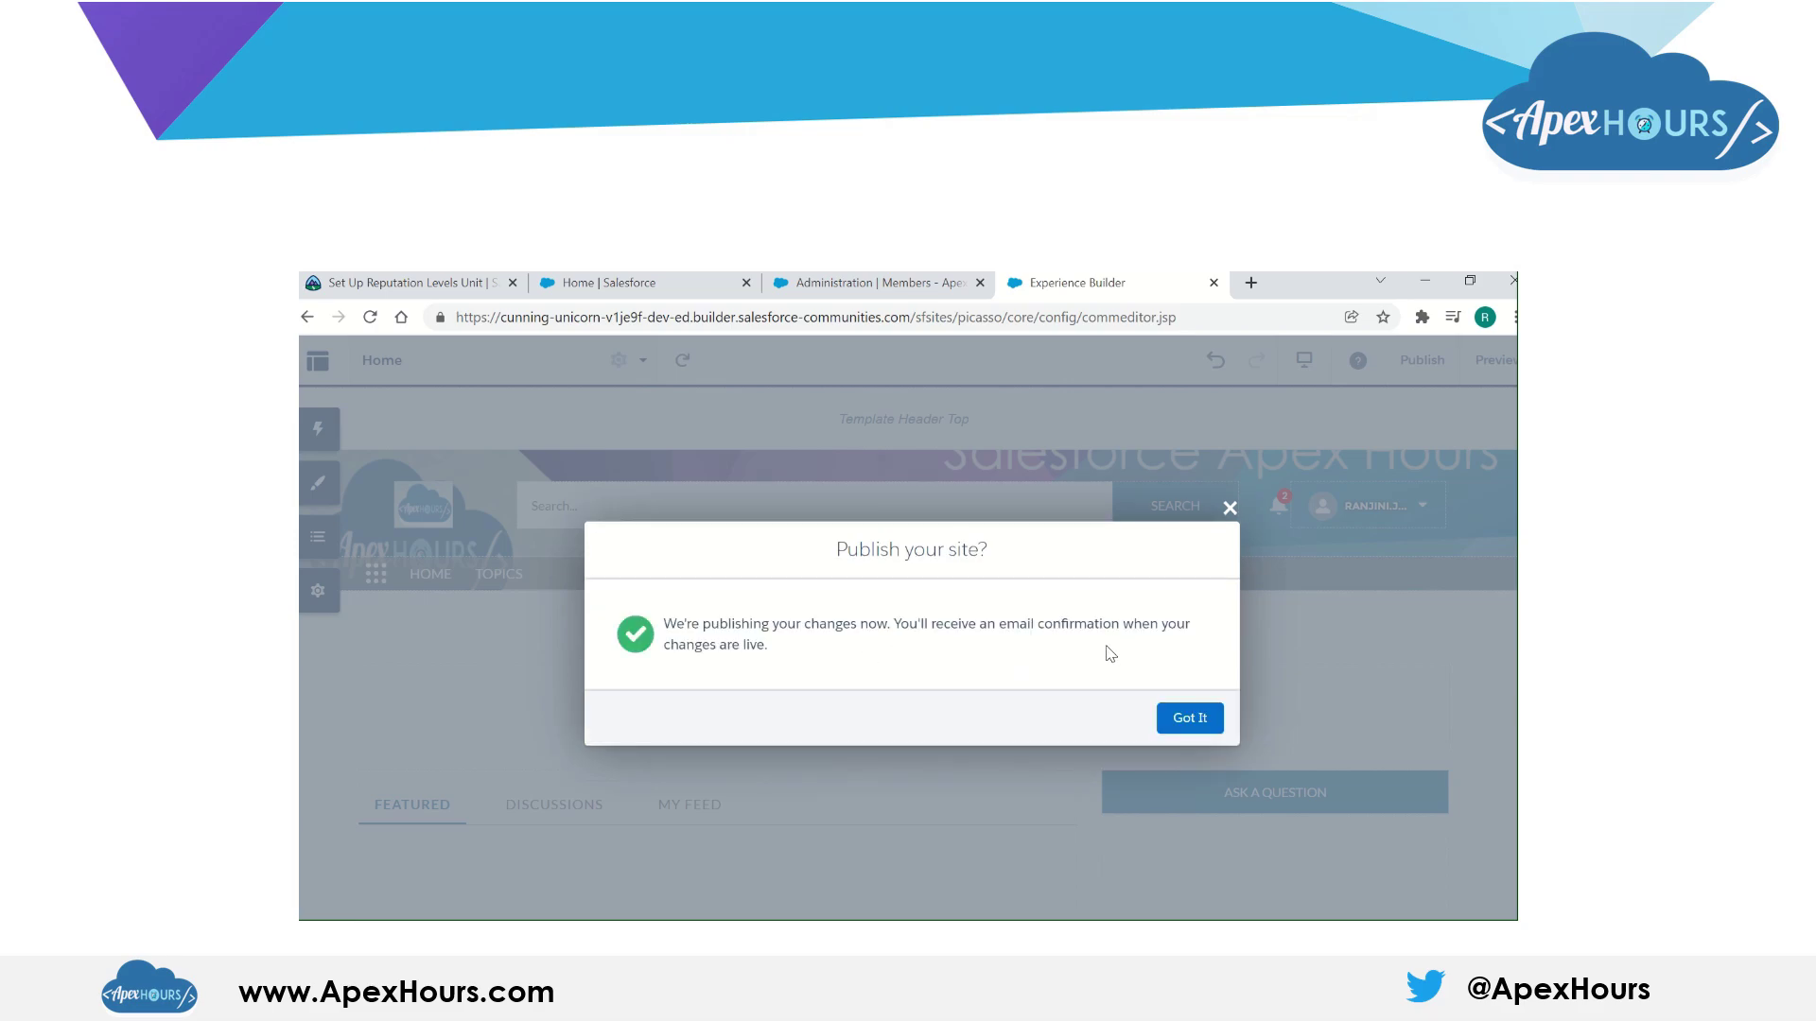
{"action": "left_click", "coordinate": [1193, 719]}
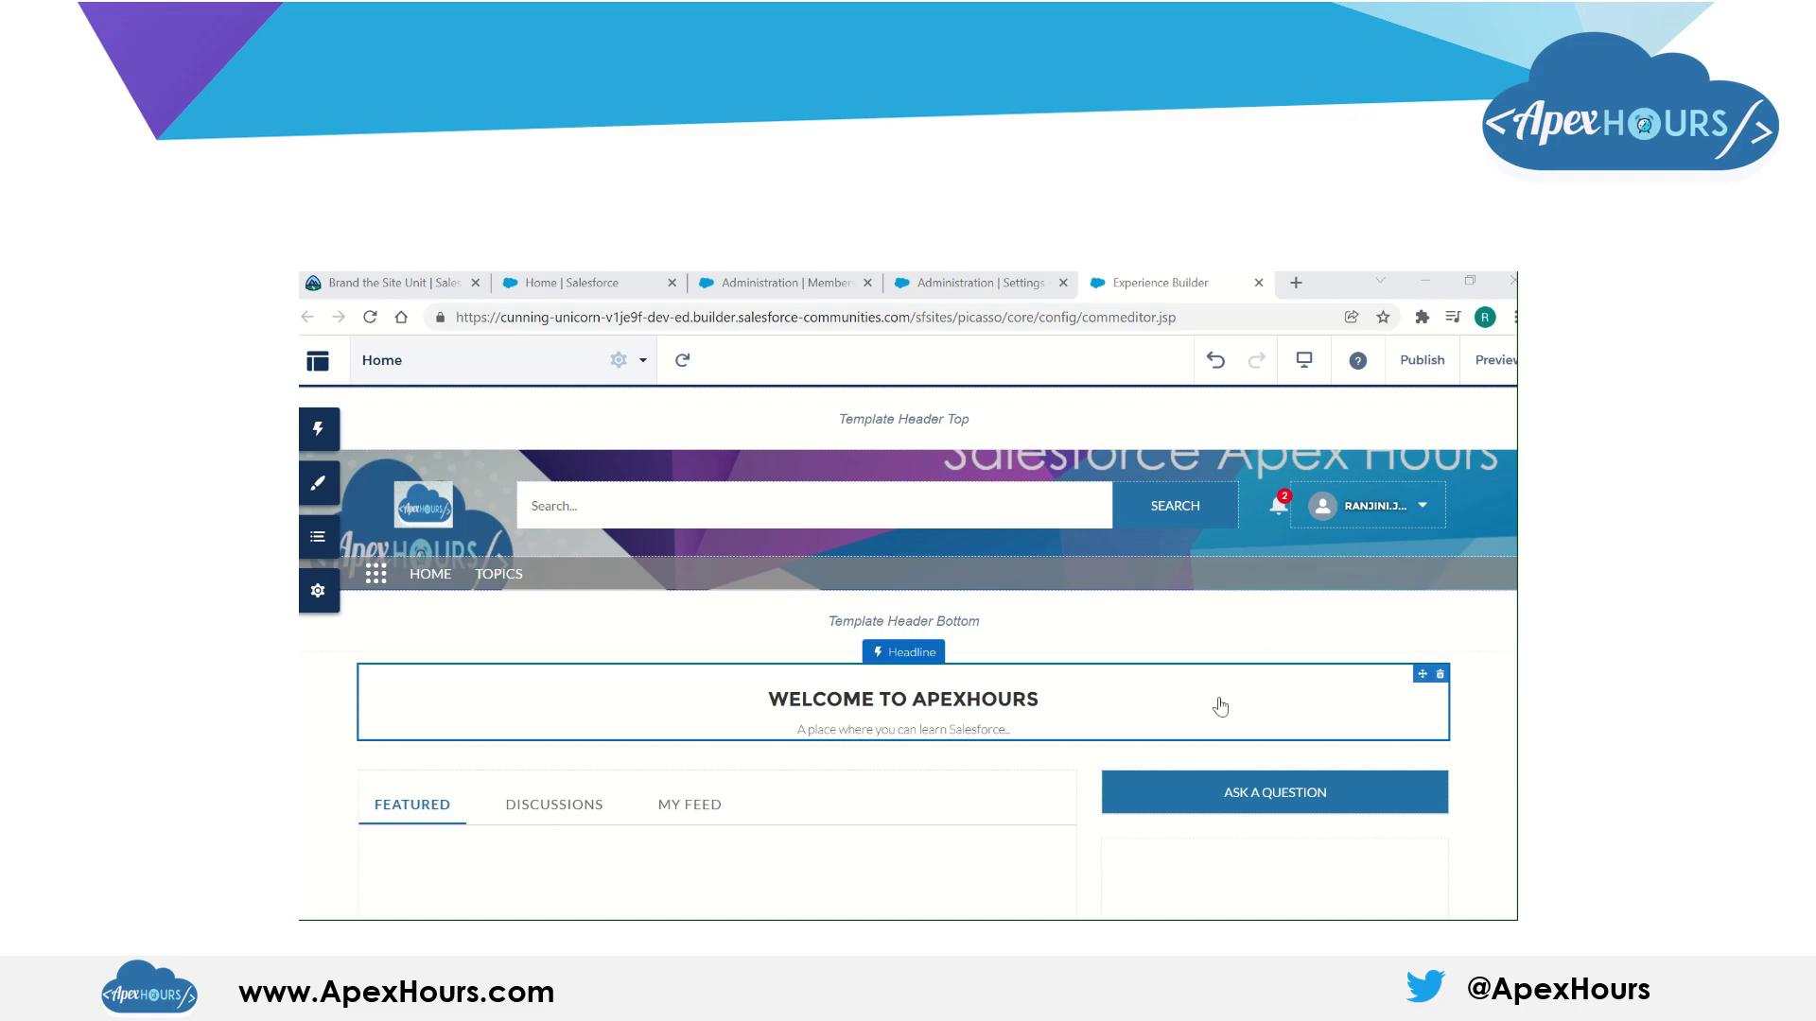
Step: Preview the home page, return to Builder, and browse the site's Pages list
{"action": "left_click", "coordinate": [1499, 361]}
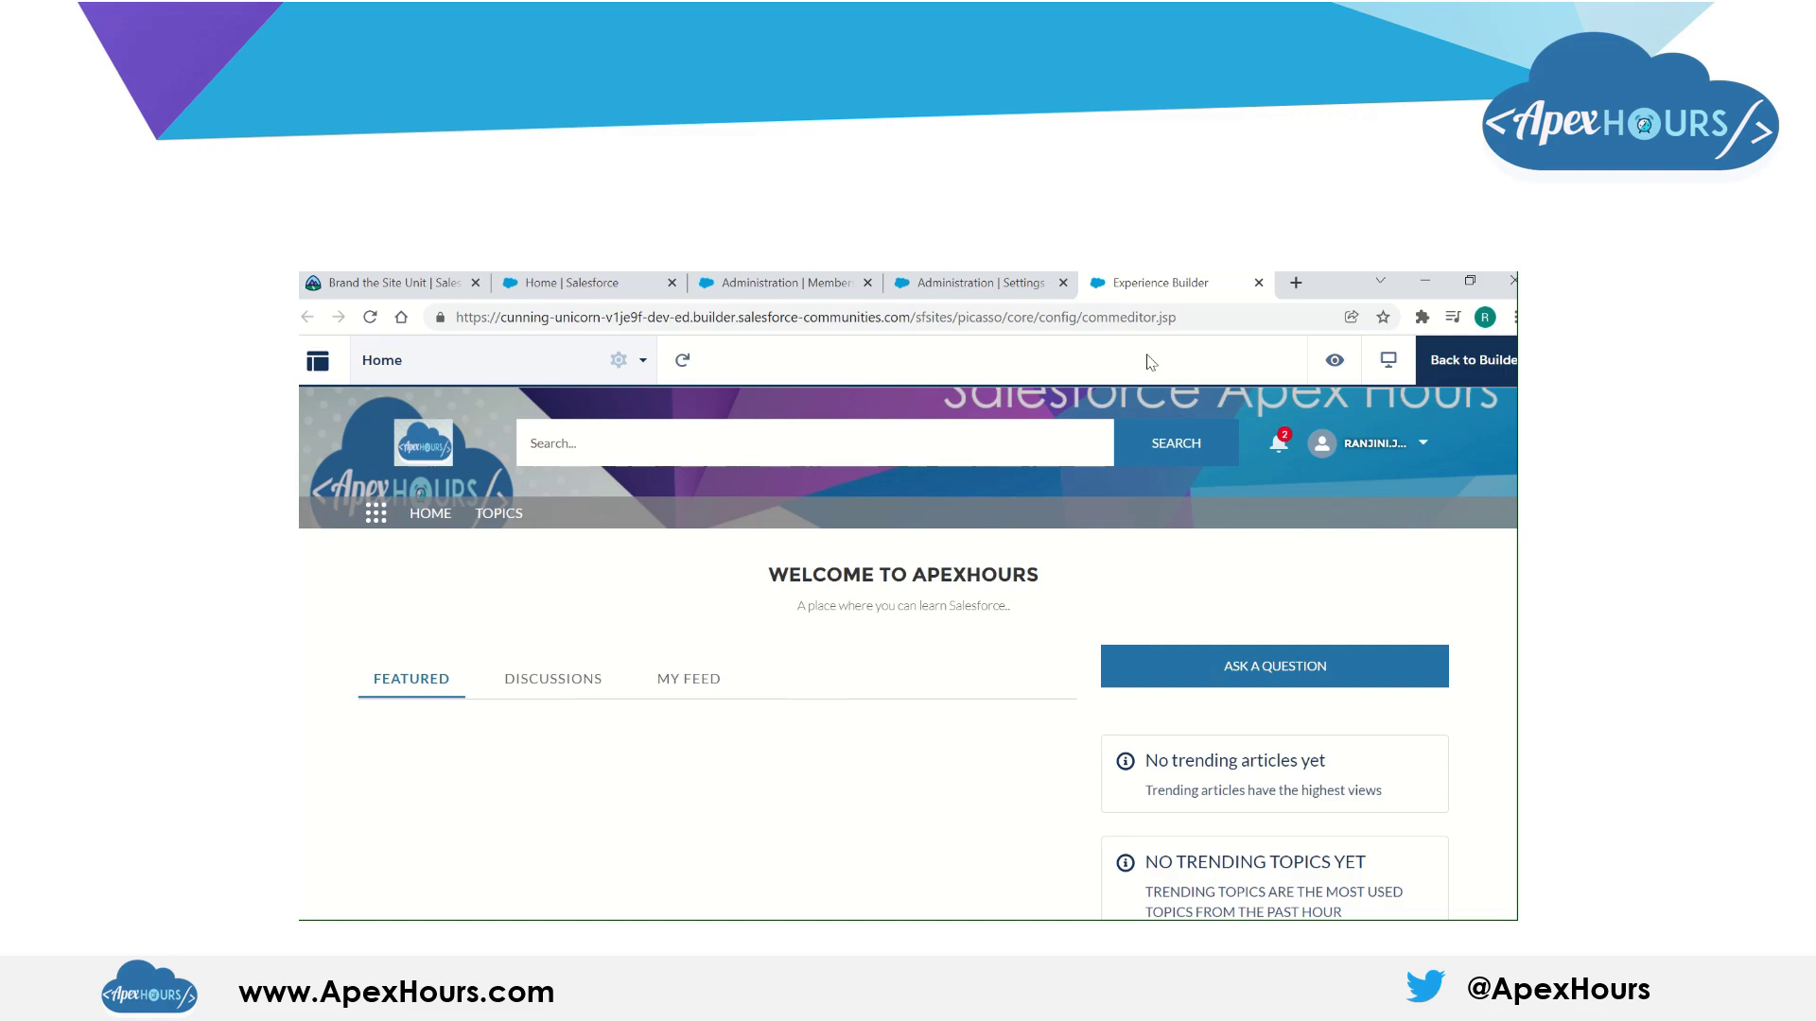
{"action": "left_click", "coordinate": [1472, 371]}
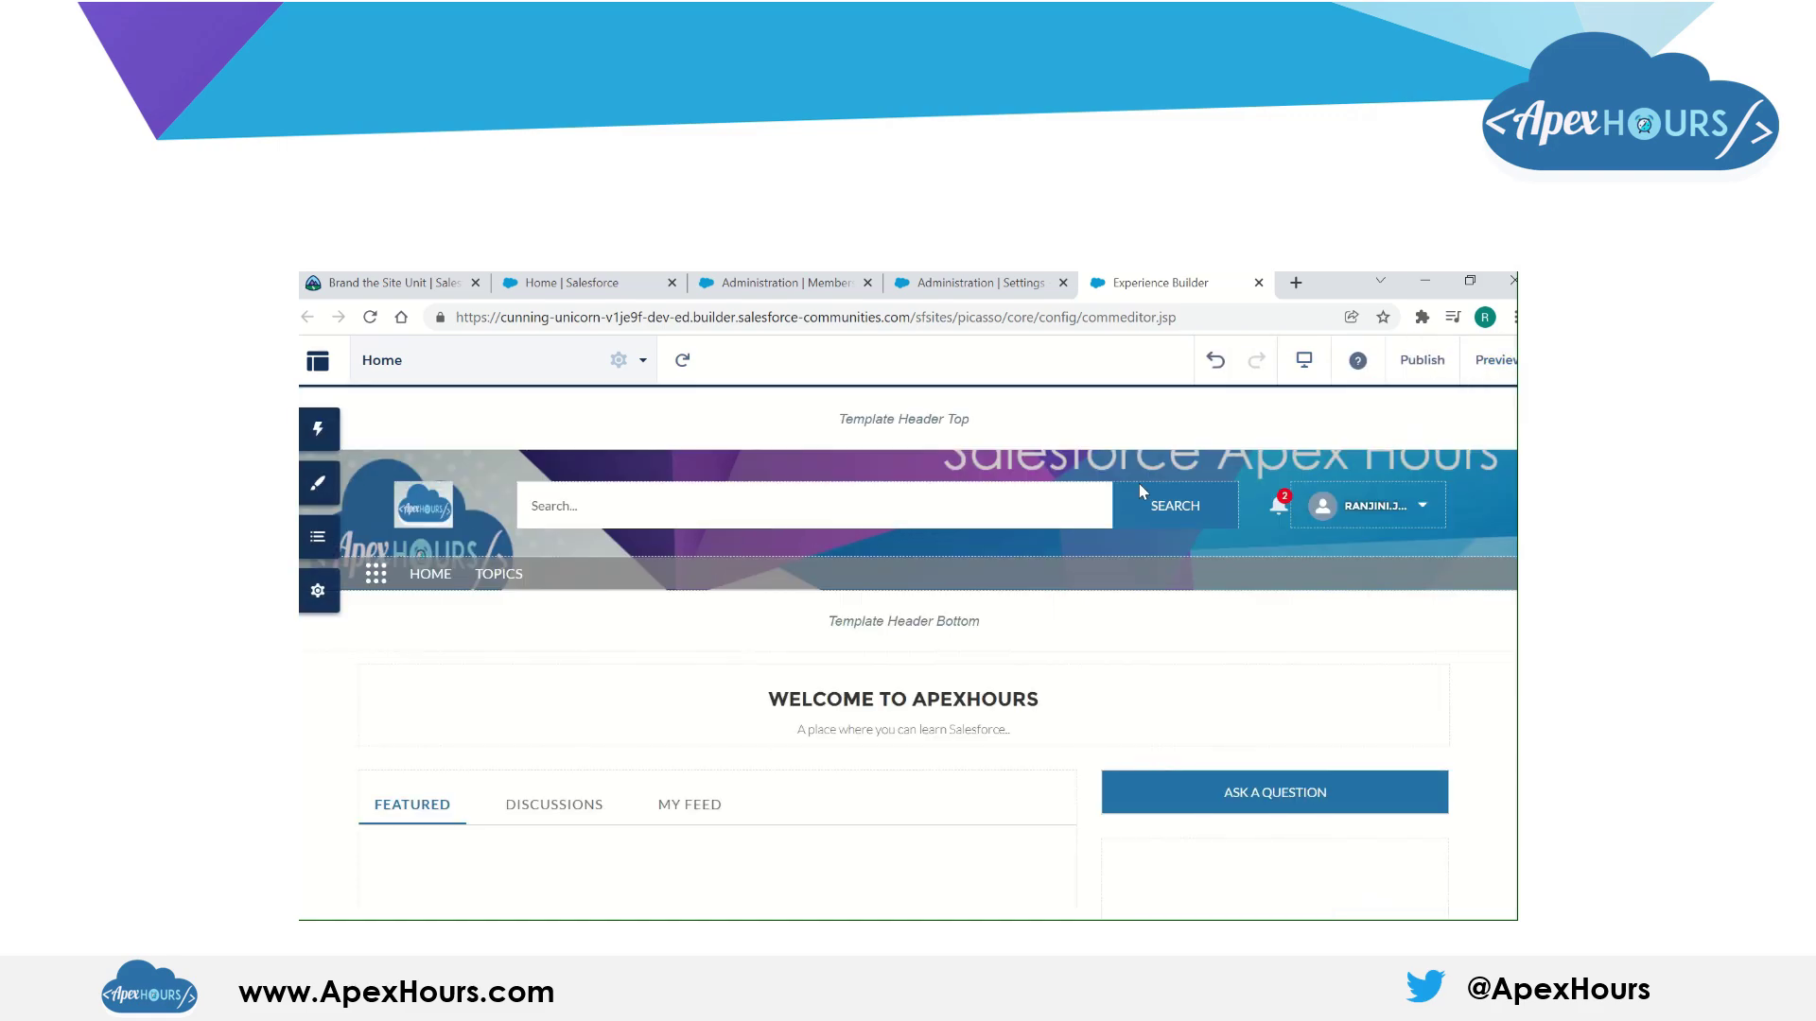
{"action": "left_click", "coordinate": [642, 359]}
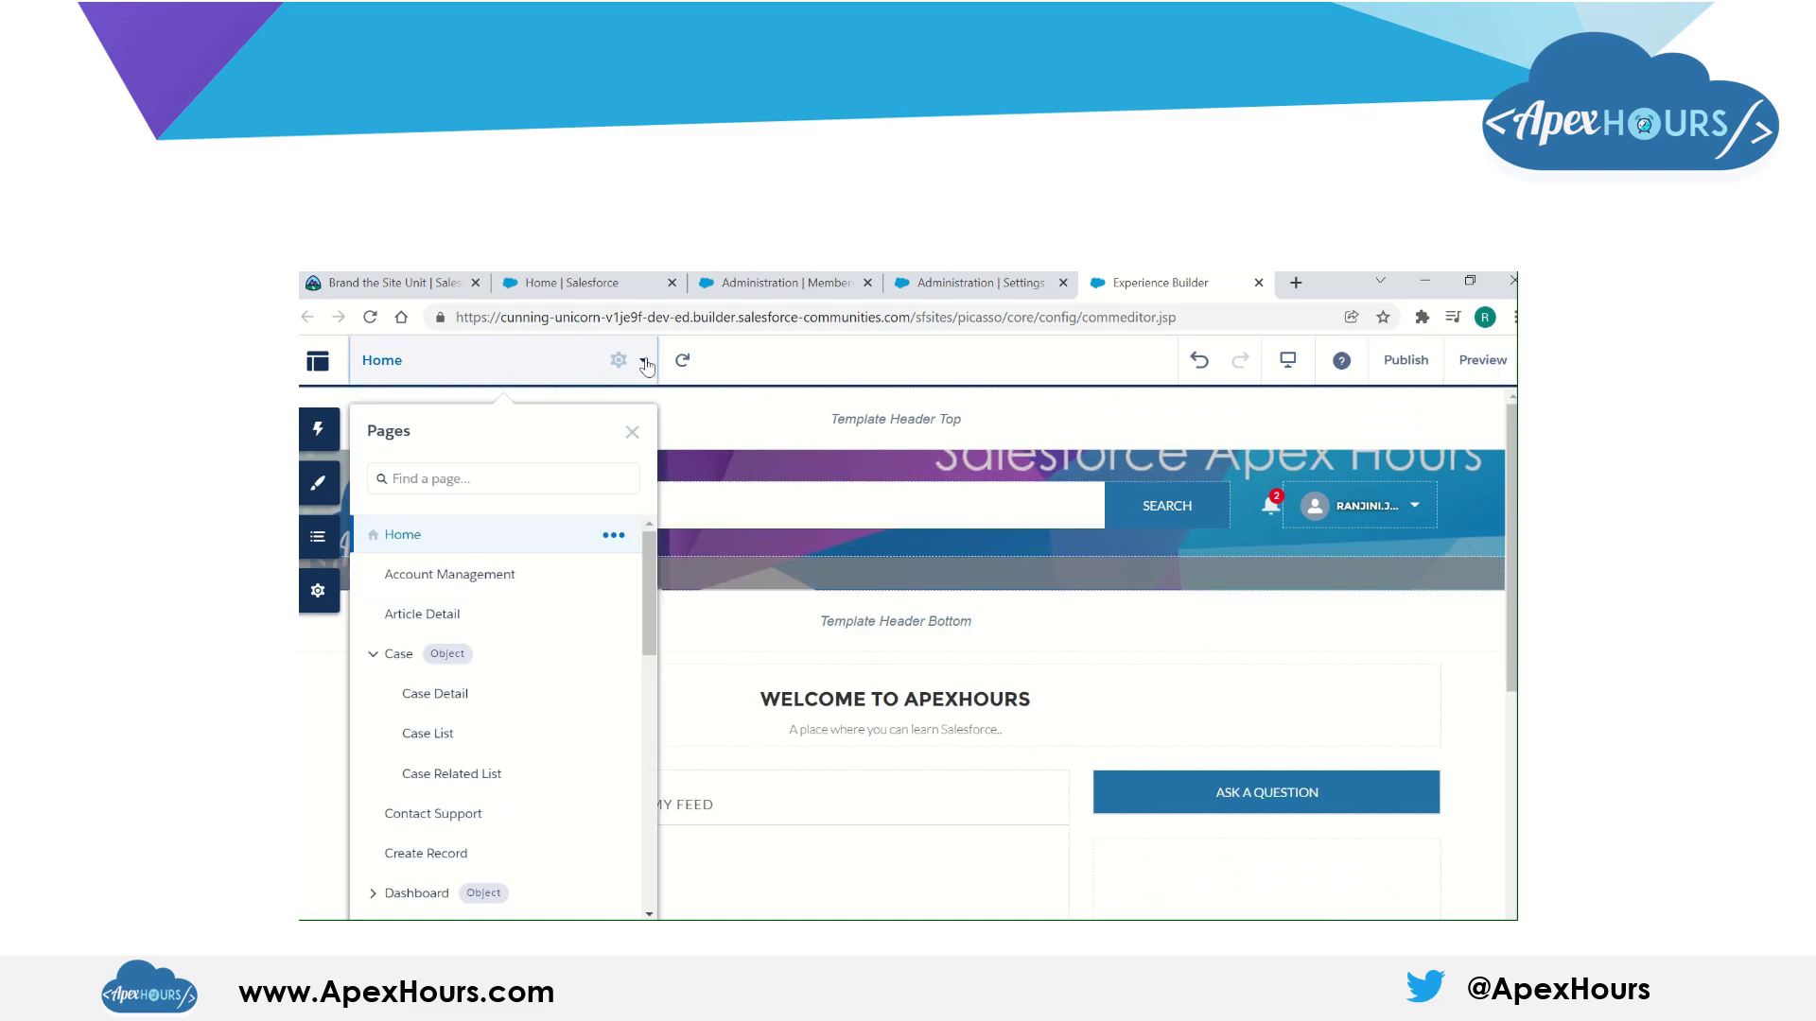
{"action": "left_click_drag", "start_coordinate": [649, 556], "coordinate": [647, 823]}
{"action": "left_click", "coordinate": [643, 362]}
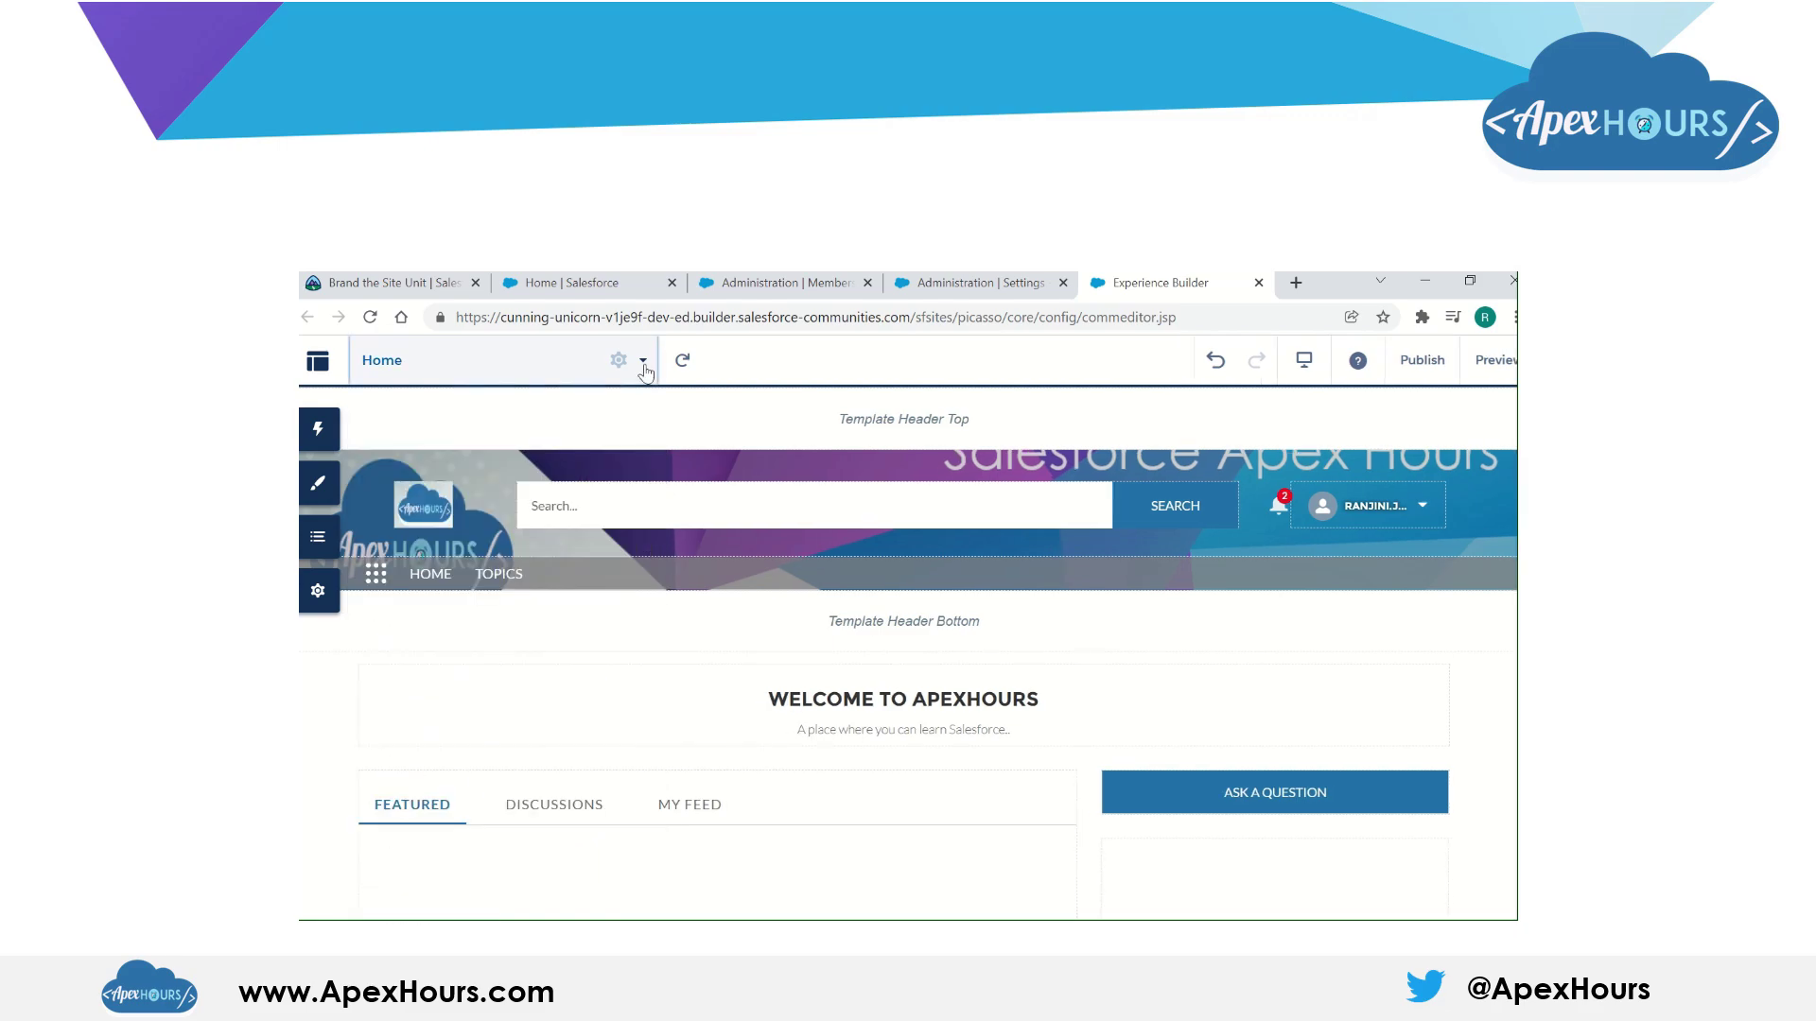
{"action": "left_click", "coordinate": [643, 363]}
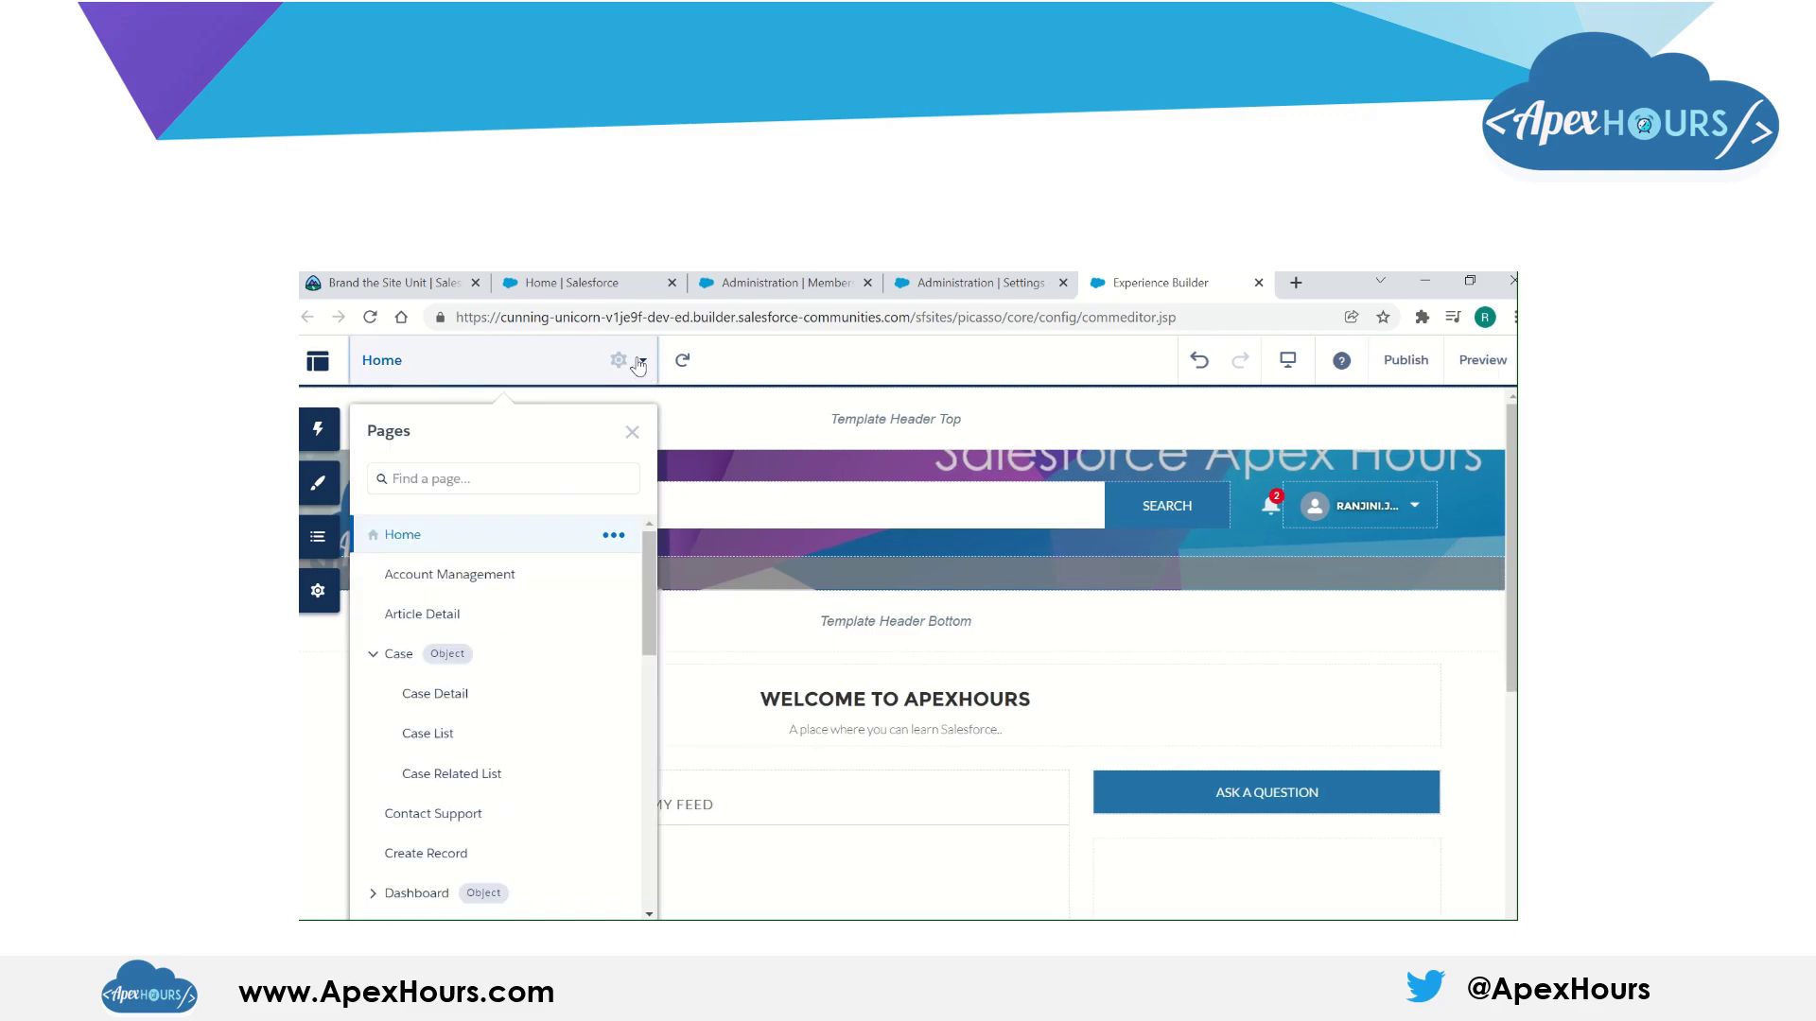
{"action": "scroll", "coordinate": [648, 559], "scroll_direction": "down", "scroll_amount": 3}
{"action": "scroll", "coordinate": [623, 558], "scroll_direction": "up", "scroll_amount": 3}
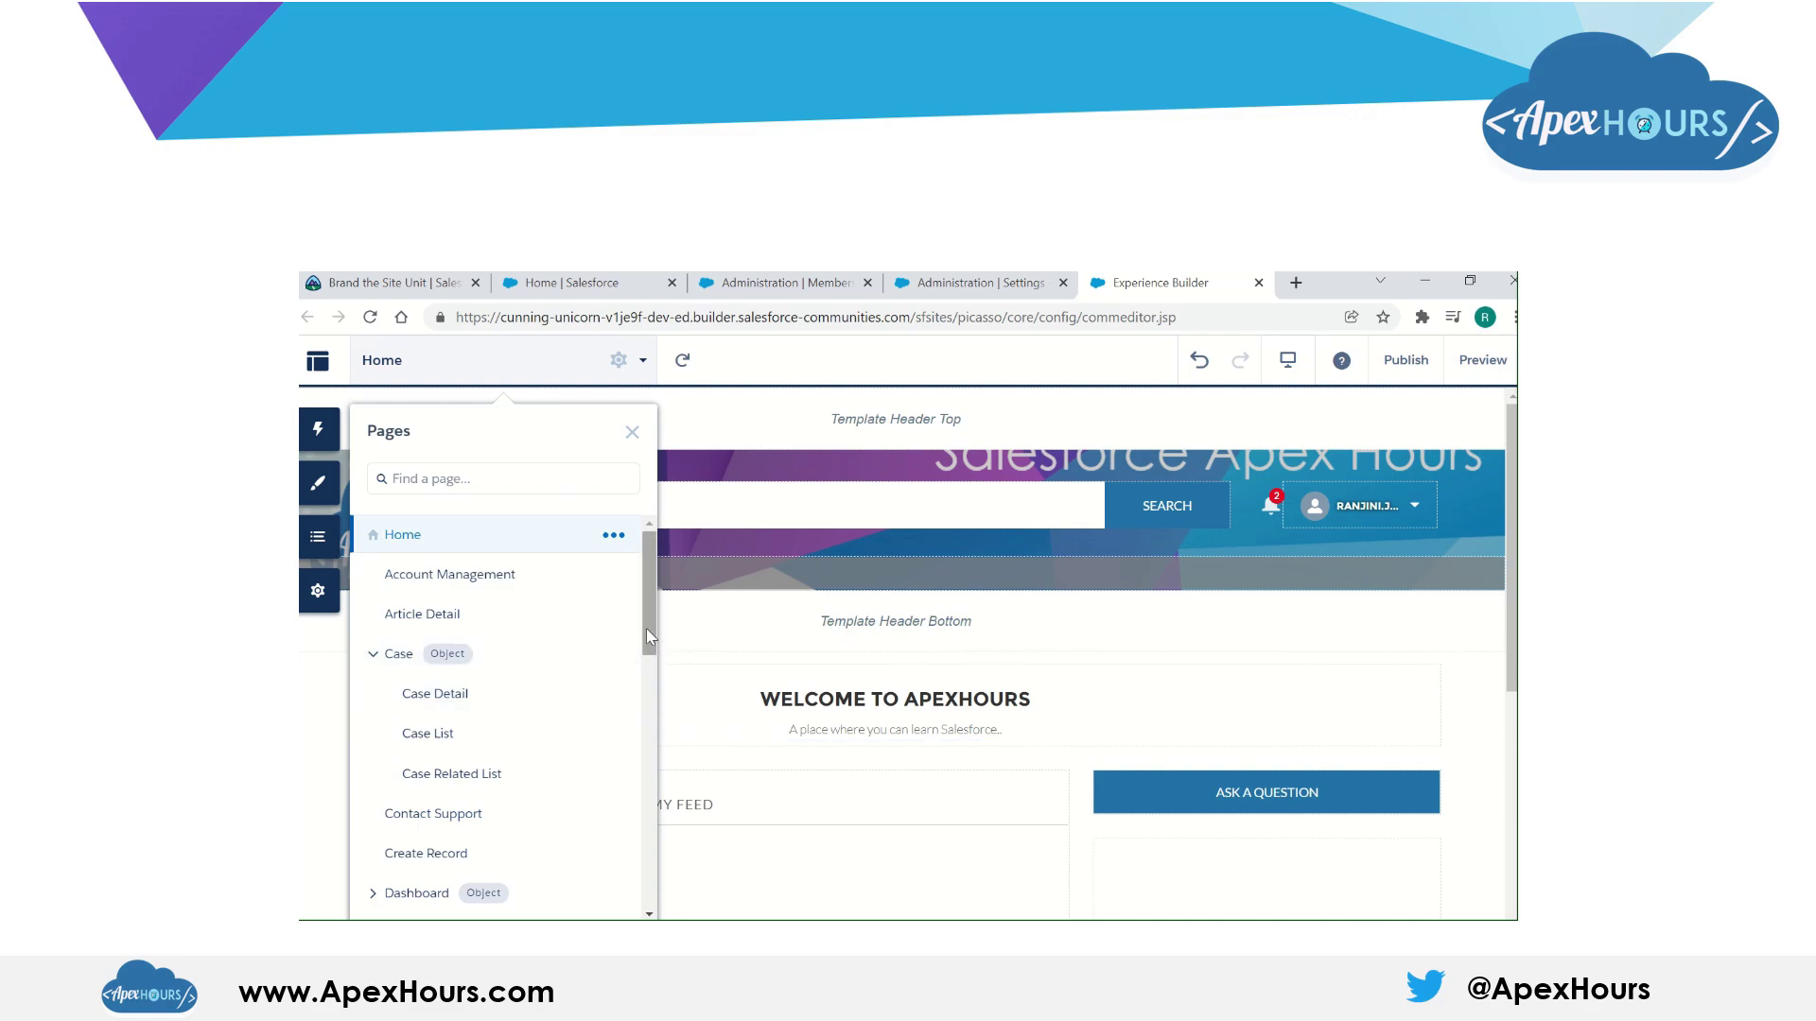
{"action": "left_click_drag", "start_coordinate": [645, 621], "coordinate": [636, 830]}
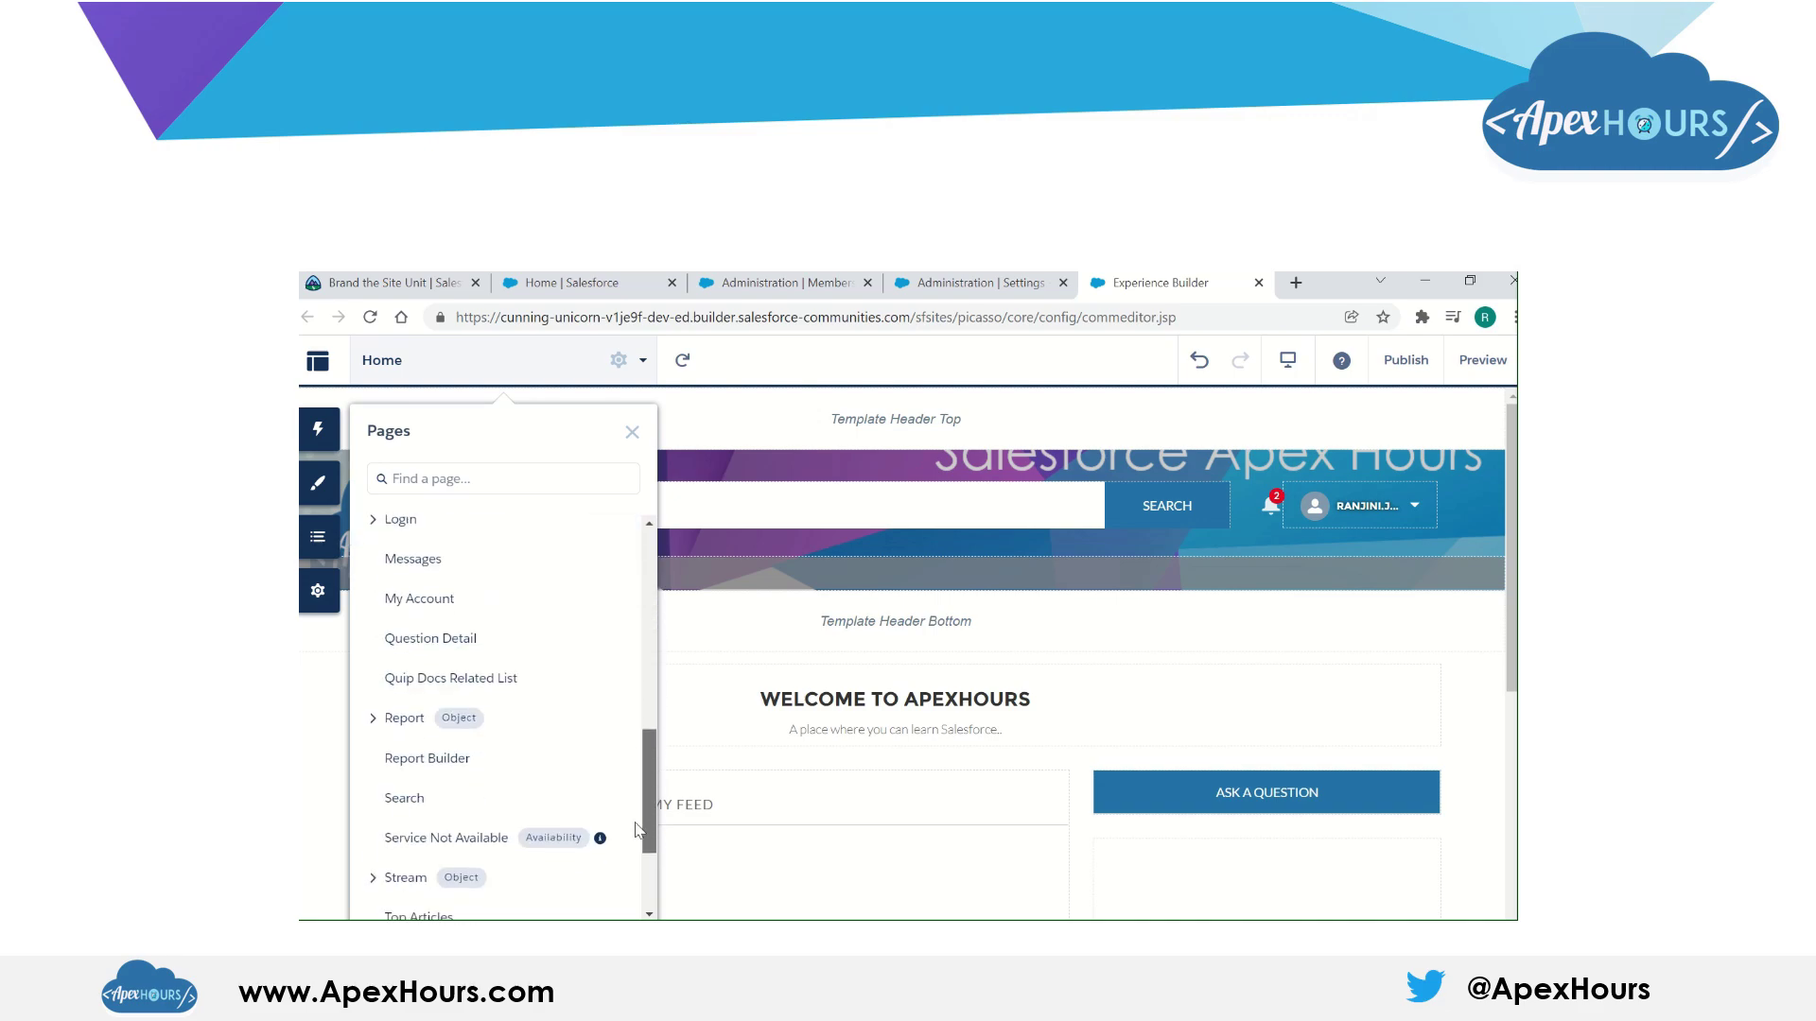